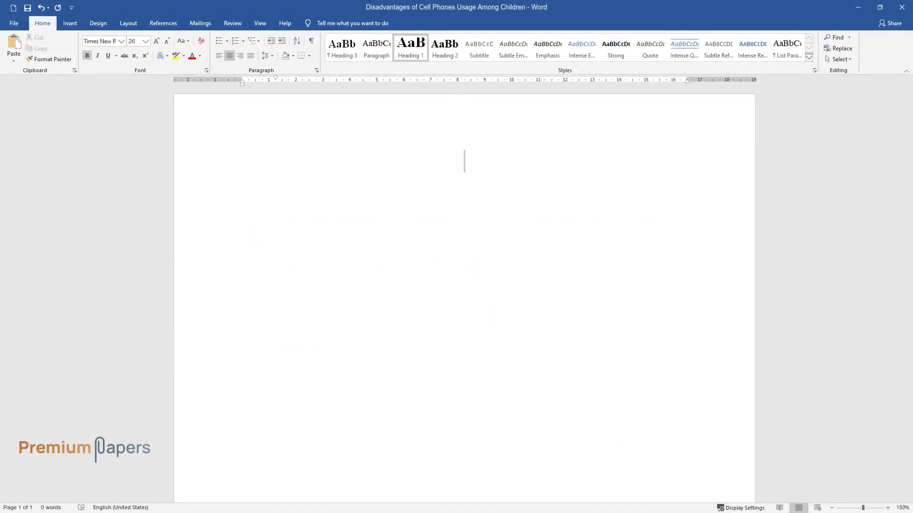
Step: Type the title 'Disadvantages of Cell Phones Usage Among Children' as a bold, centred 26 pt heading
{"action": "type", "text": "Disadvantage"}
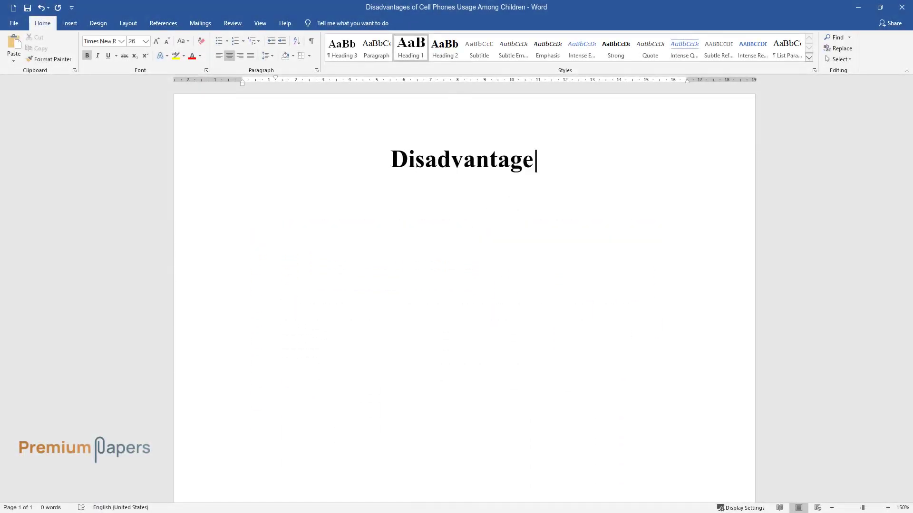
{"action": "type", "text": "s of Cell Phones Usage Among Children"}
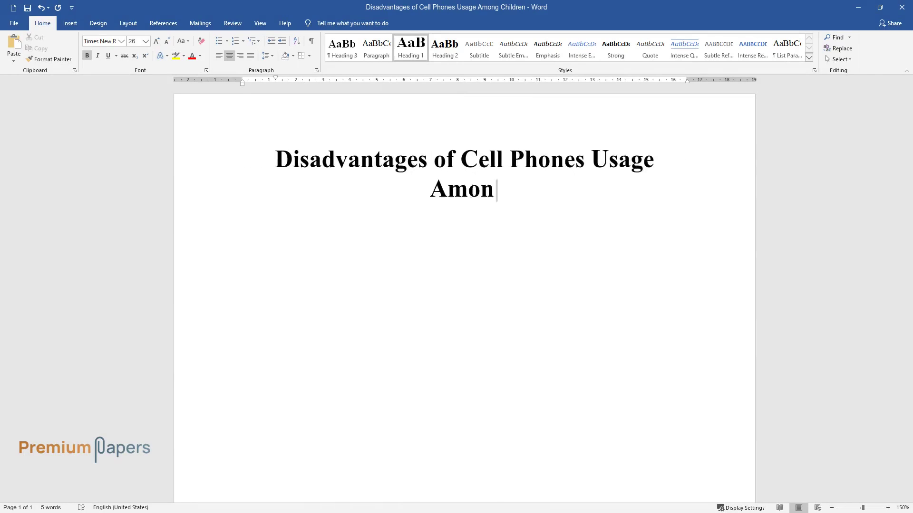
Step: Below the title, write the opening paragraph on children's gadget use and banning phones in primary school
{"action": "key", "text": "Return"}
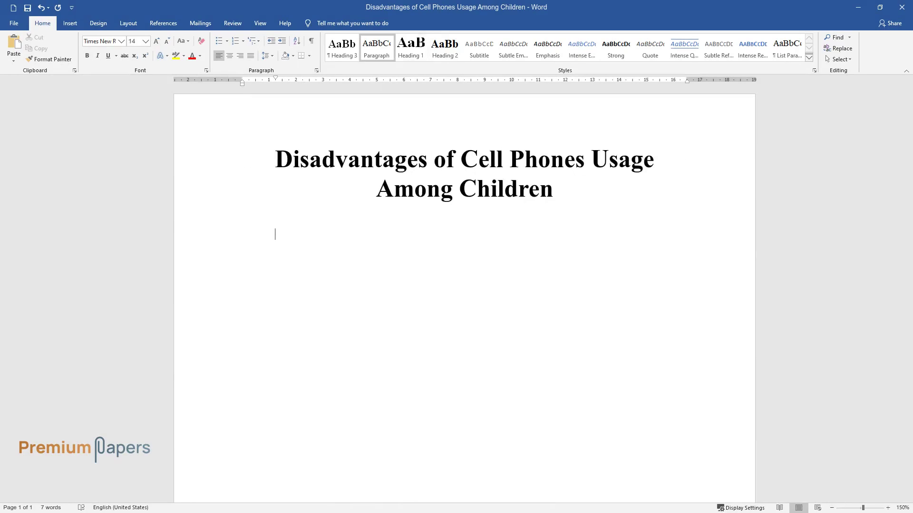
{"action": "type", "text": "At present, it is not easy t"}
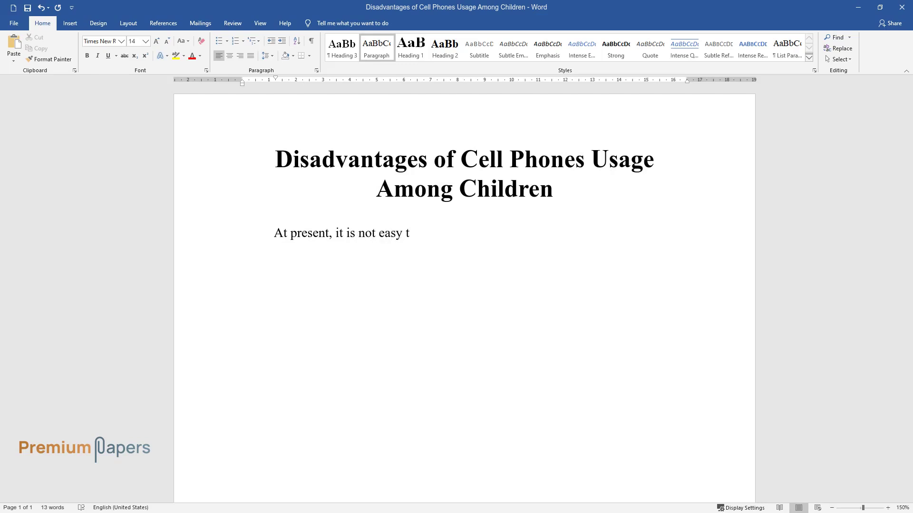
{"action": "type", "text": "o picture living without gadgets th"}
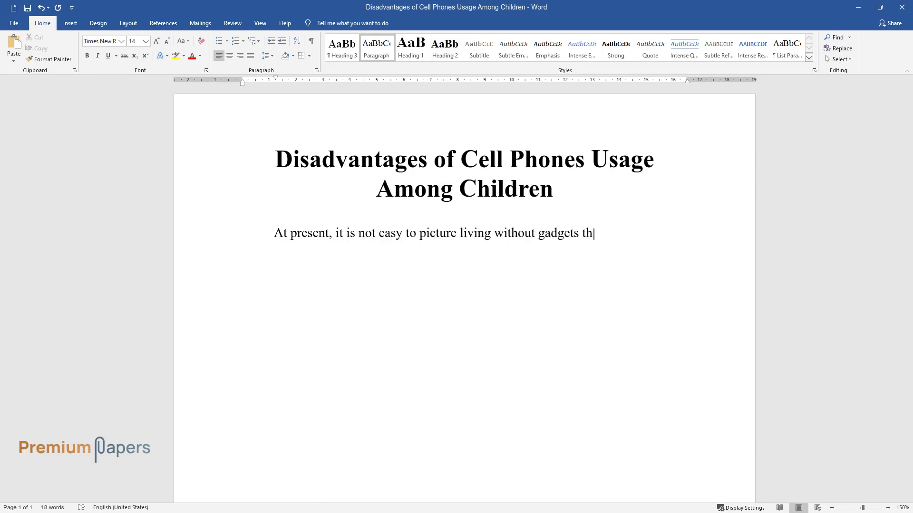
{"action": "type", "text": "at have filled the world. Children"}
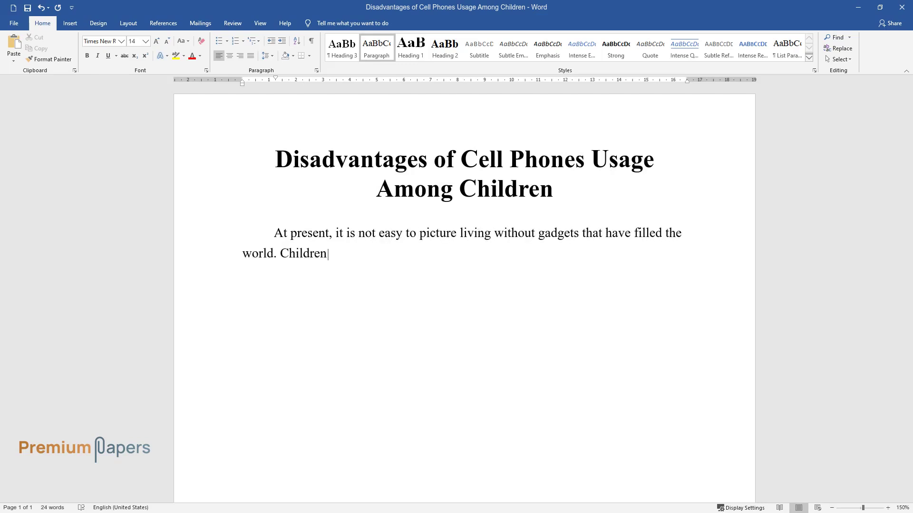
{"action": "type", "text": " enjoy these benefits from a young"}
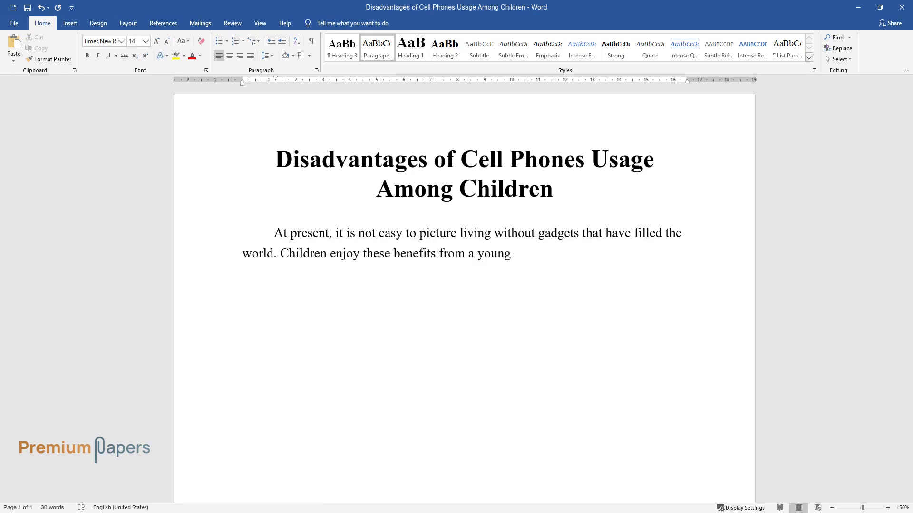
{"action": "type", "text": " age, and they are using various ga"}
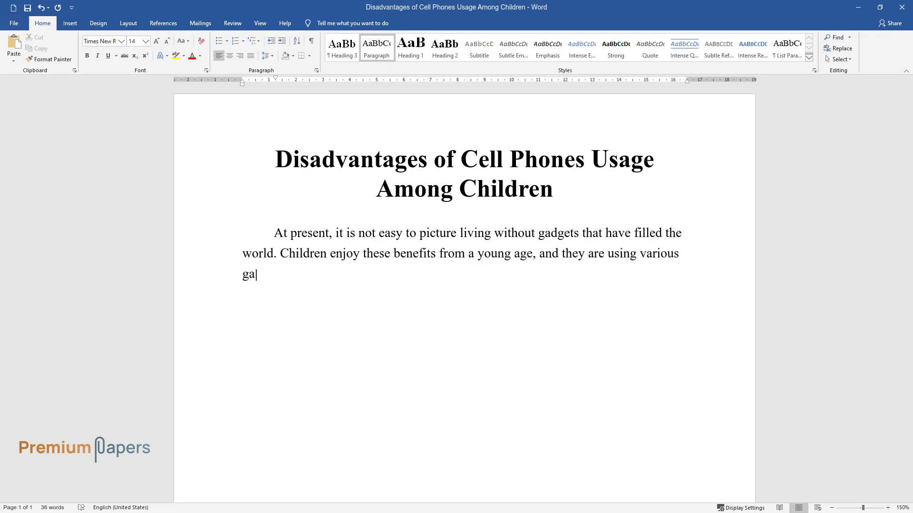
{"action": "type", "text": "dgets. The application of telephone"}
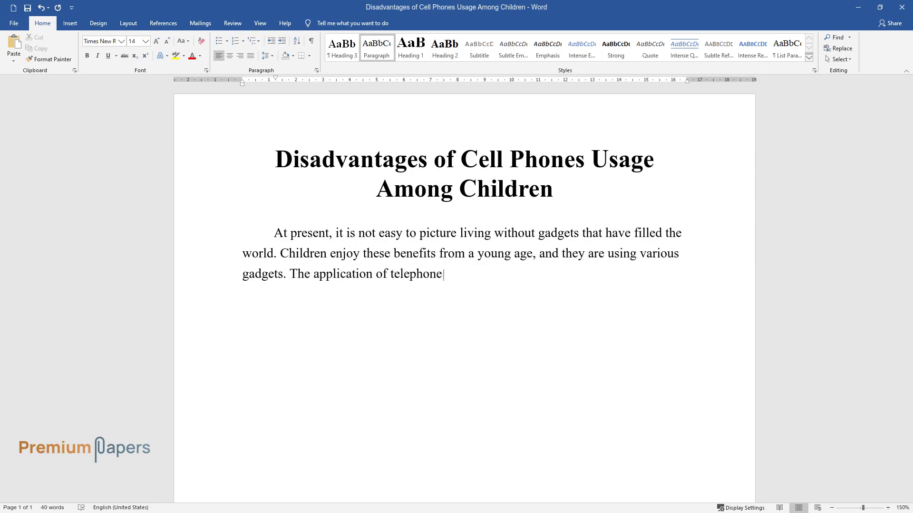
{"action": "type", "text": "s in schools is alarming for many"}
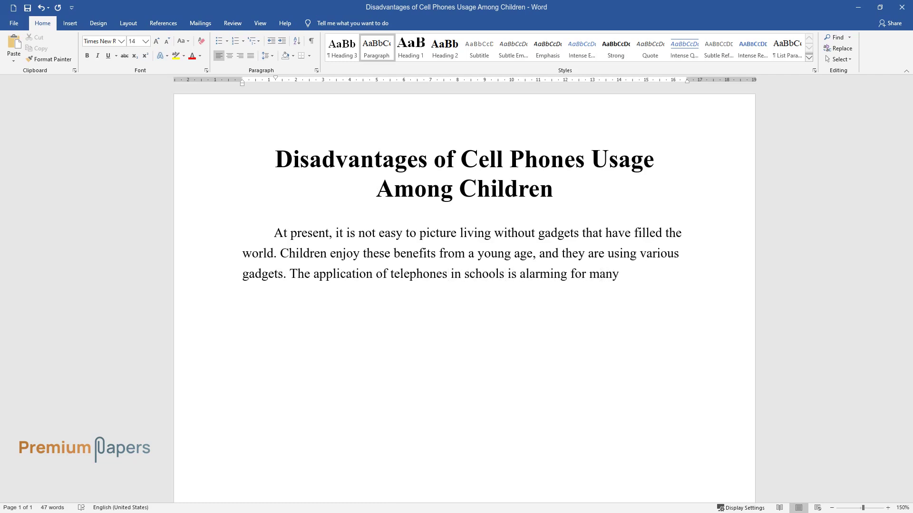
{"action": "type", "text": " teachers and experts. Children use"}
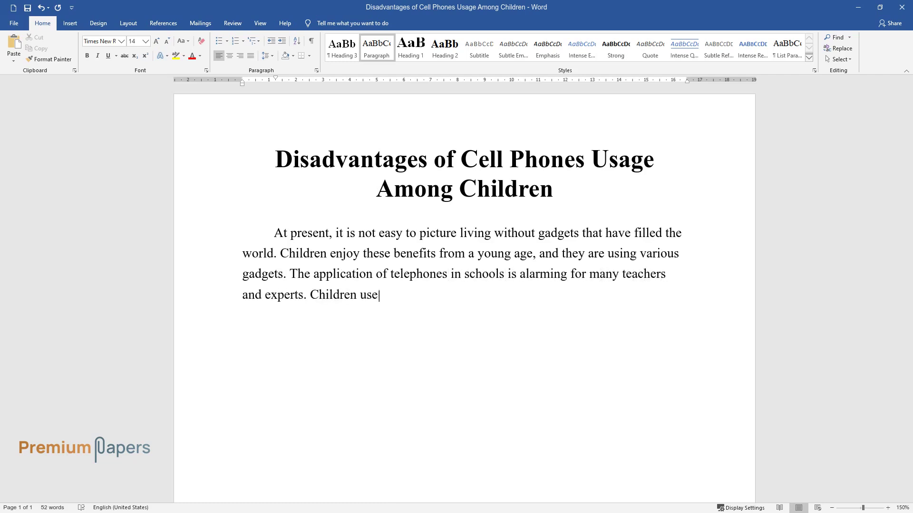
{"action": "type", "text": " school breaks to play with devices"}
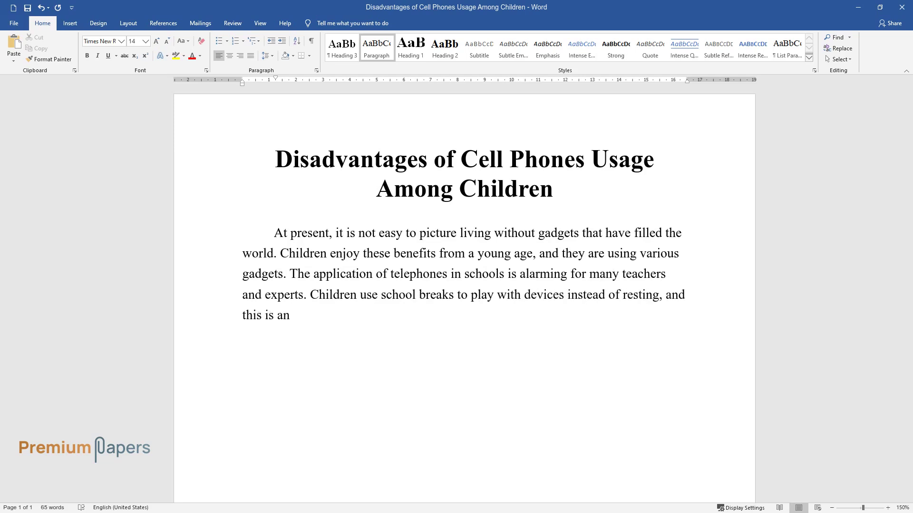
{"action": "type", "text": " instead of resting, and this is an additional burde"}
{"action": "type", "text": "n on the nervous "}
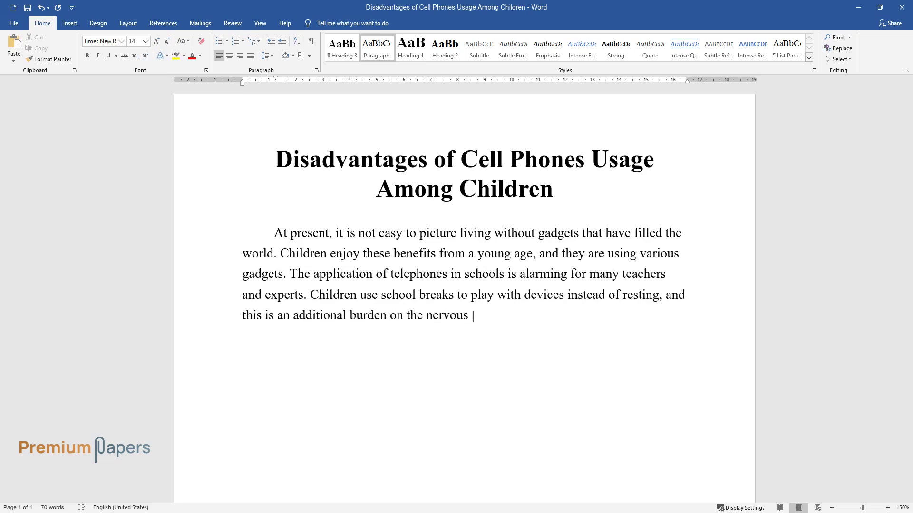
{"action": "type", "text": "system and the visual organs. At th"}
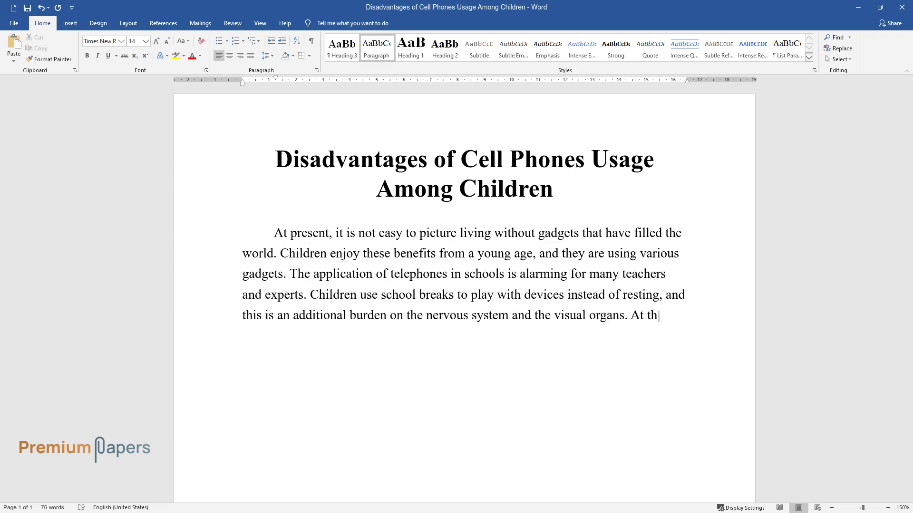
{"action": "type", "text": "e same time, students allow themse"}
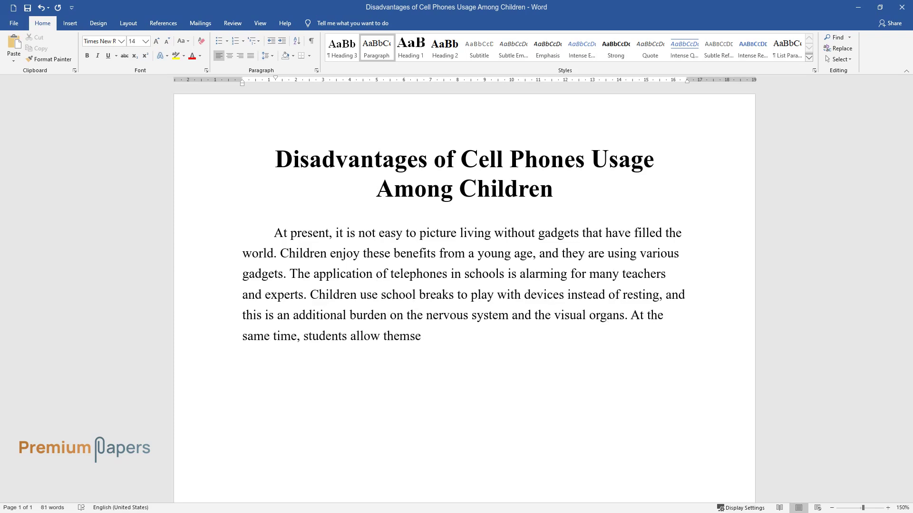
{"action": "type", "text": "lves to utilize smartphones in the "}
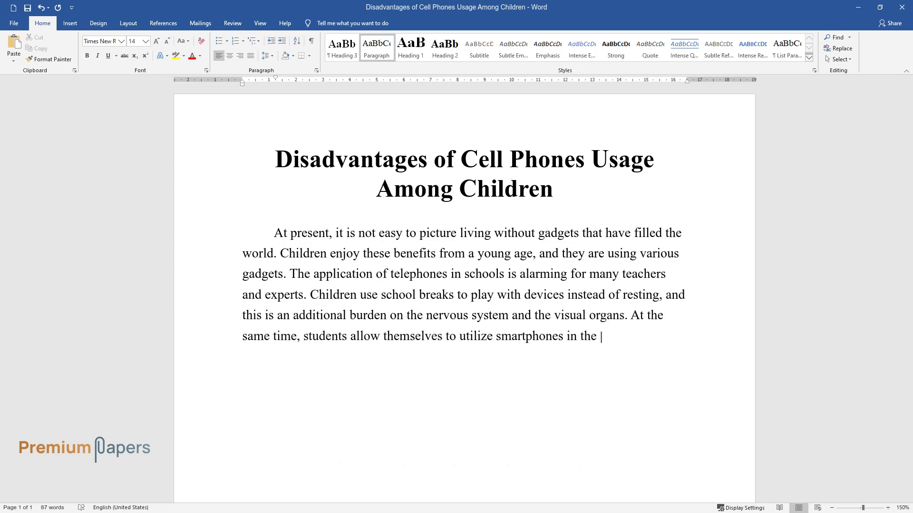
{"action": "type", "text": "classroom; of course, the educatio"}
{"action": "scroll", "coordinate": [464, 221], "scroll_direction": "down", "scroll_amount": 1}
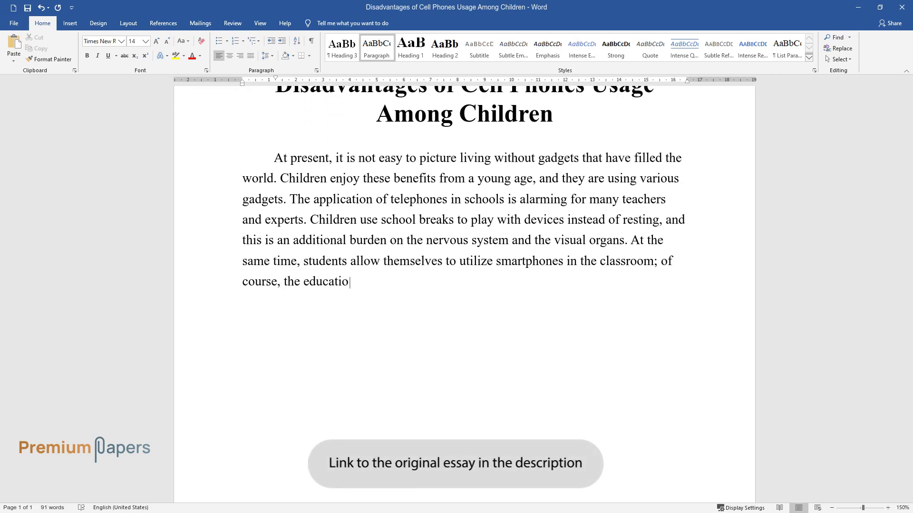
{"action": "type", "text": "nal process suffers from this. Inde"}
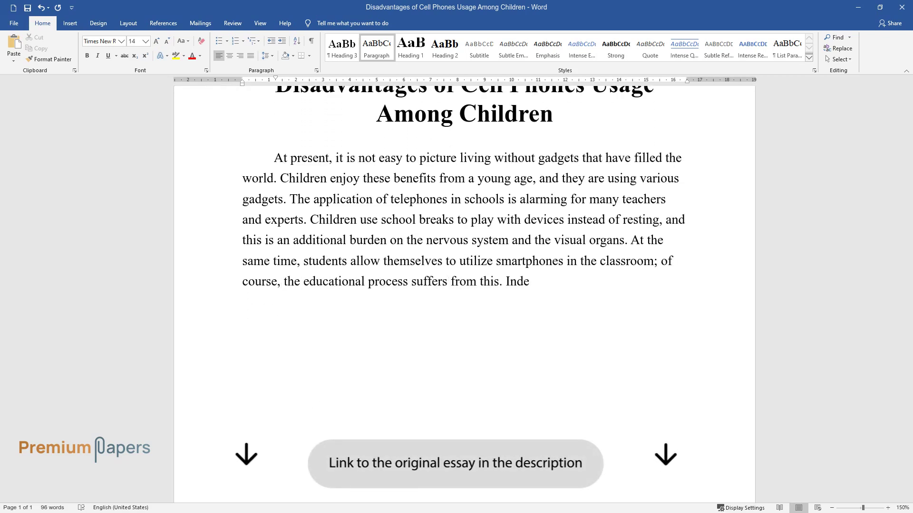
{"action": "type", "text": "ed, banning the use of phones in p"}
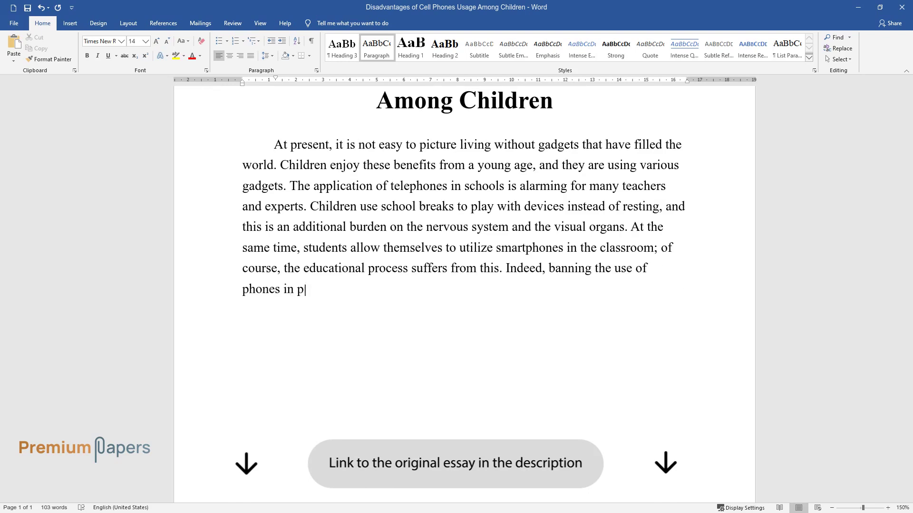
{"action": "type", "text": "rimary school will help prevent man"}
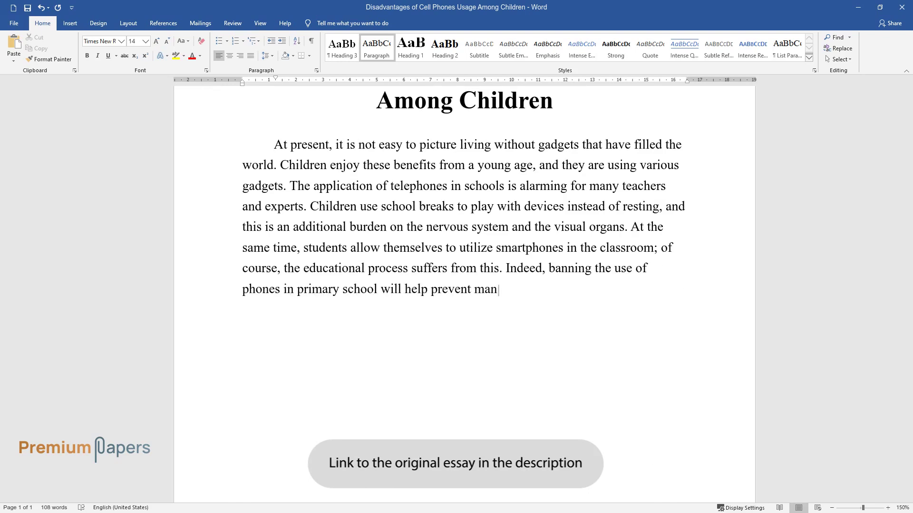
{"action": "type", "text": "y of the social and medical proble"}
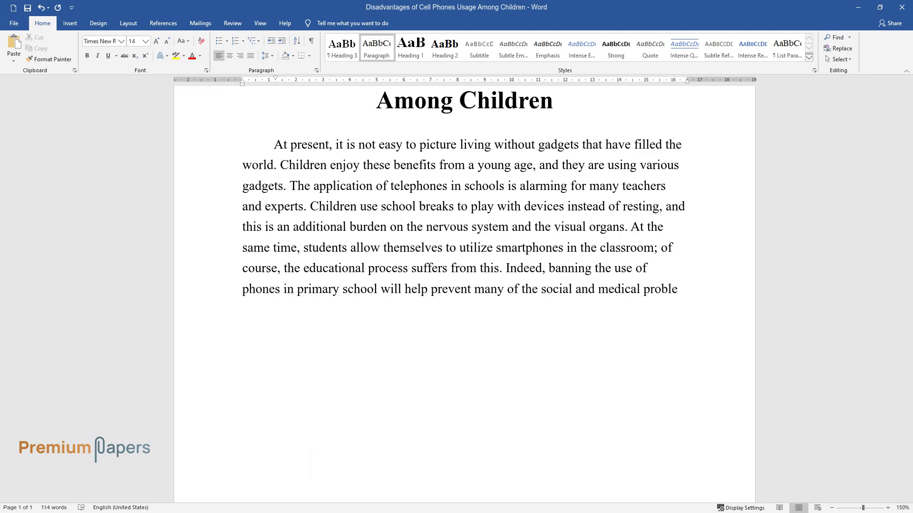
{"action": "type", "text": "ms that arise from the early applic"}
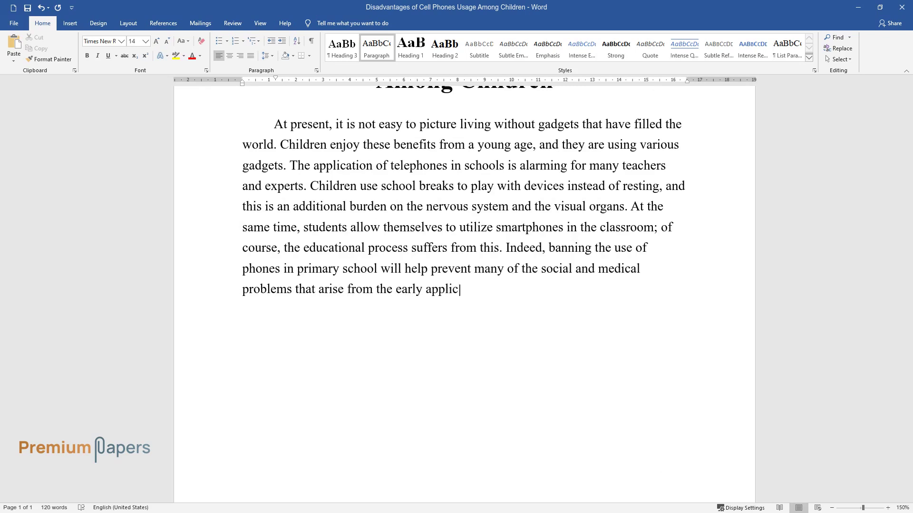
{"action": "type", "text": "ation of gadgets."}
{"action": "key", "text": "Return"}
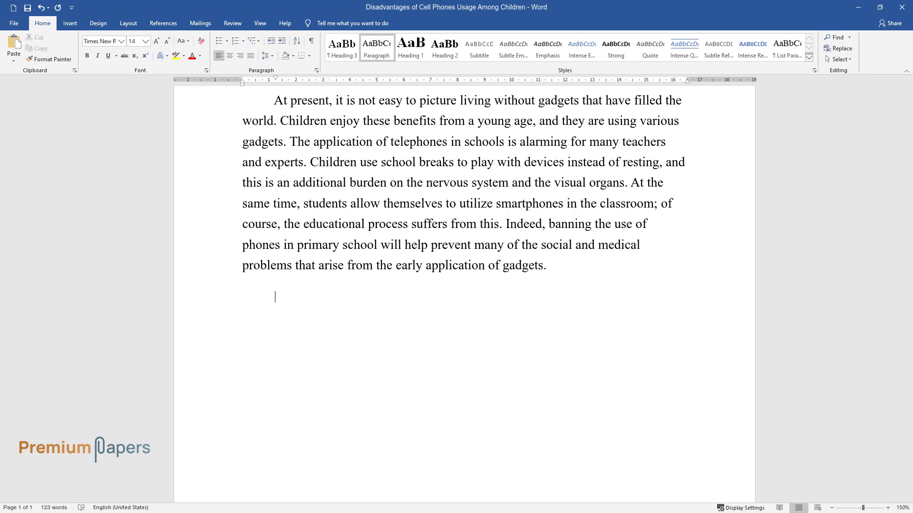
Step: Finish the paragraph on phones during school breaks, then add the paragraph on social inequality from expensive phones
{"action": "type", "text": "Among the disadvantages of s"}
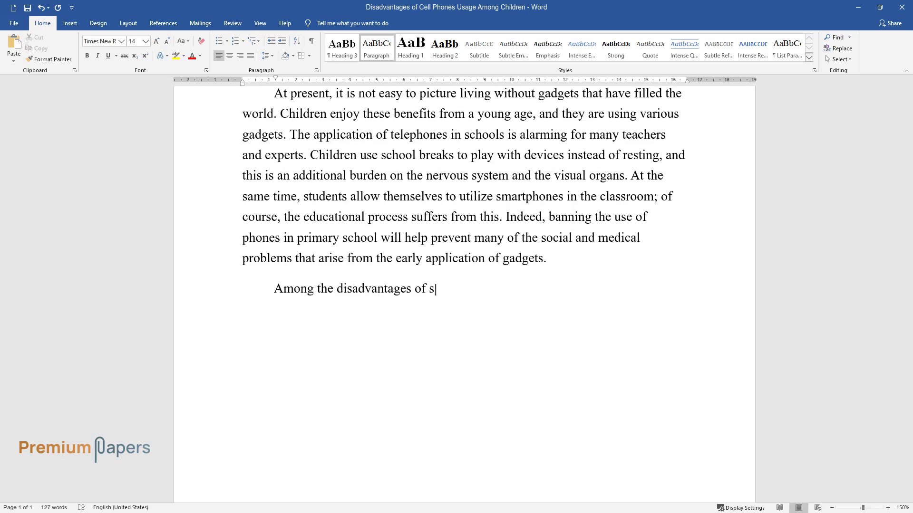
{"action": "type", "text": "martphones at school, it can be not"}
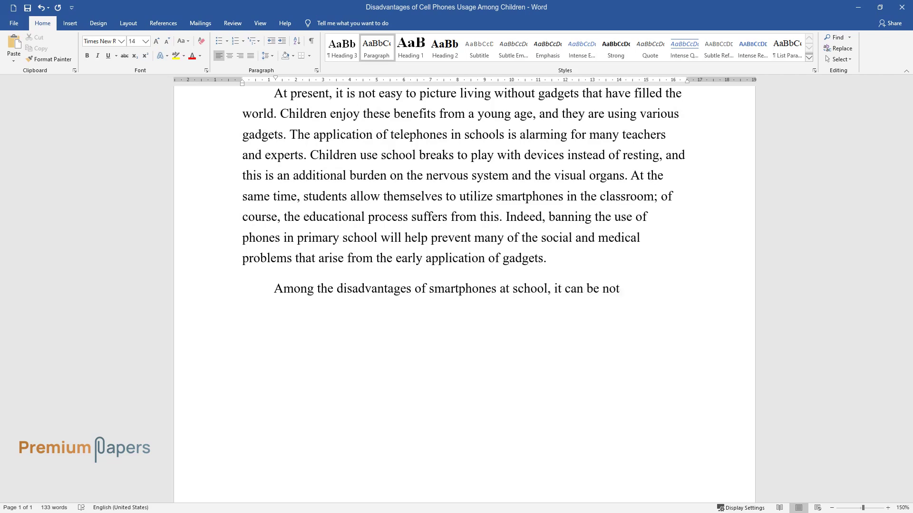
{"action": "type", "text": "ed that children pay too much atte"}
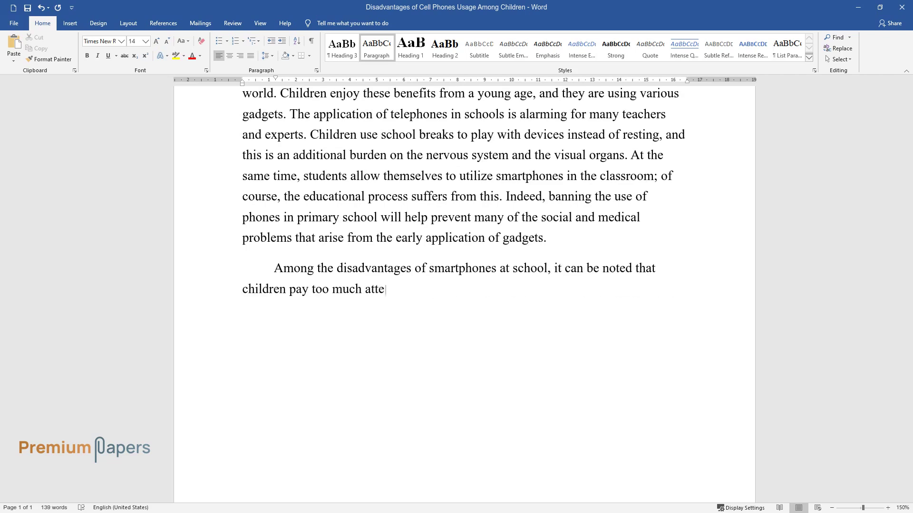
{"action": "type", "text": "ntion to them during breaks. Instead"}
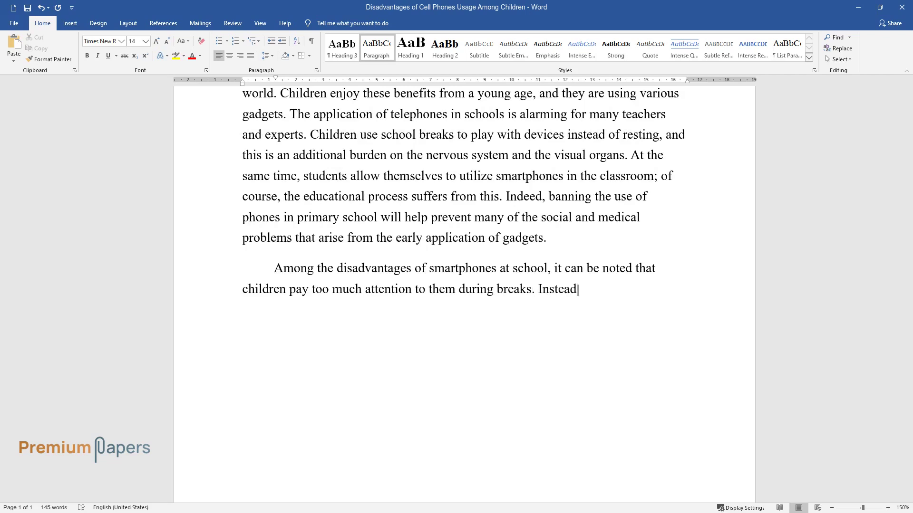
{"action": "type", "text": " of playing and communicating, whic"}
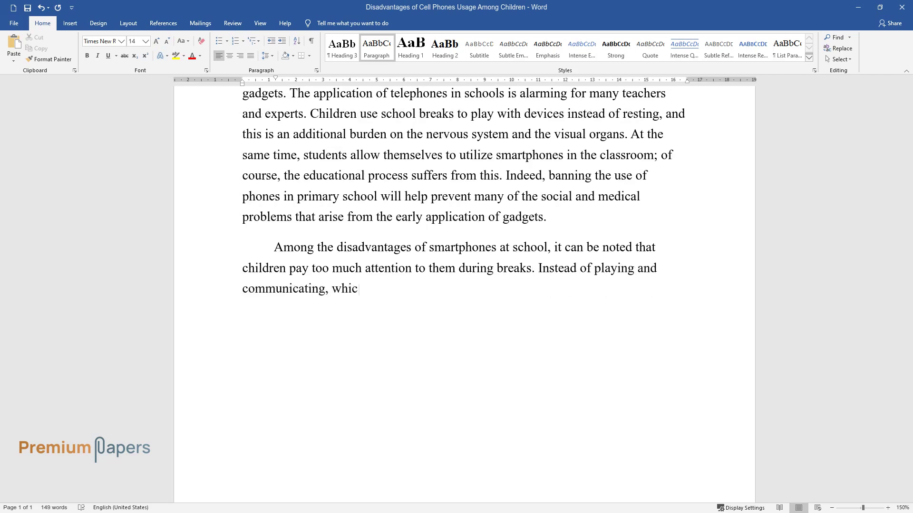
{"action": "type", "text": "h are considerable parts of buildin"}
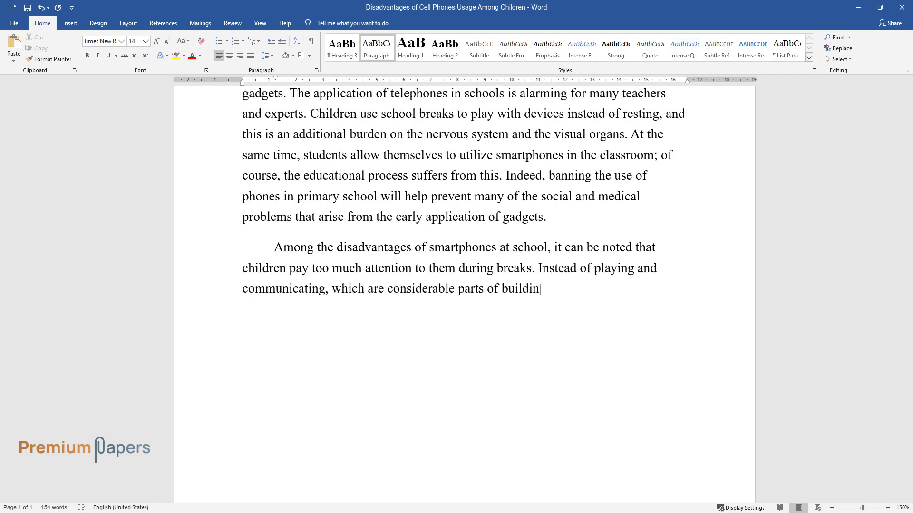
{"action": "type", "text": "g social connections, students spen"}
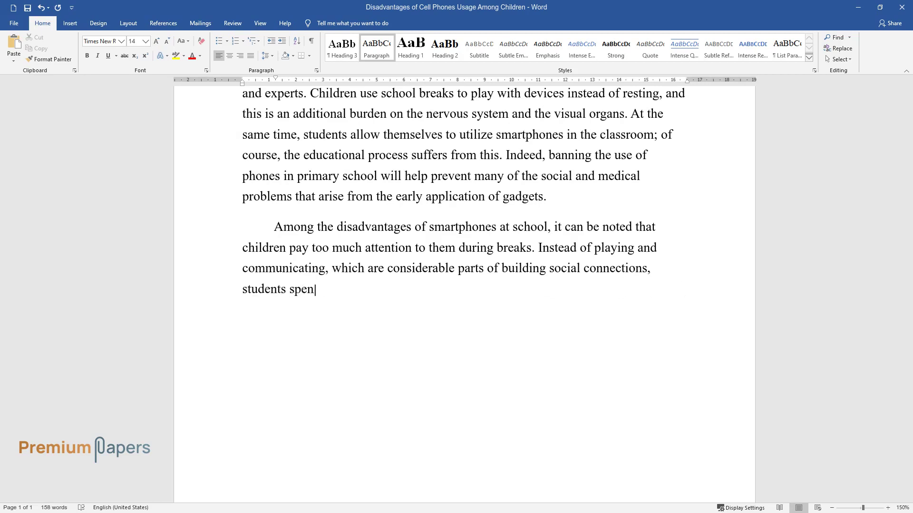
{"action": "type", "text": "d their time on games and social ne"}
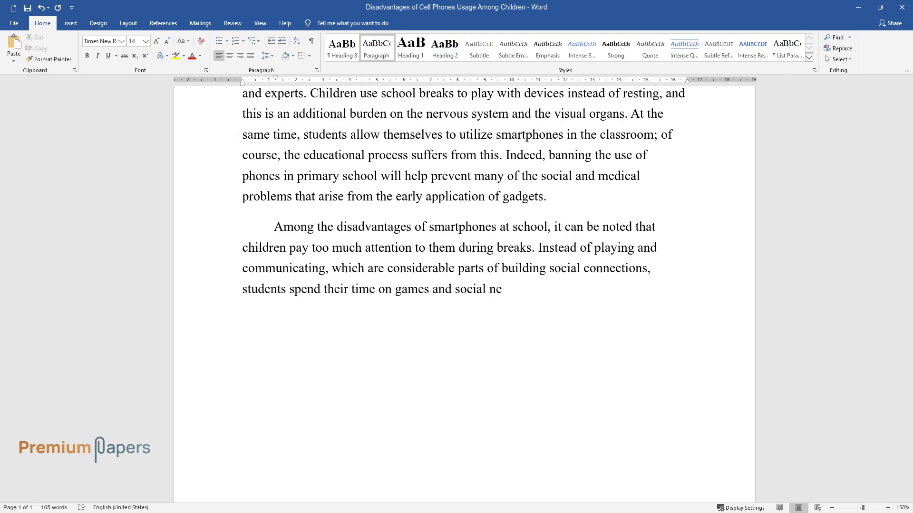
{"action": "type", "text": "tworks. Often, a company of guys gathers around one c"}
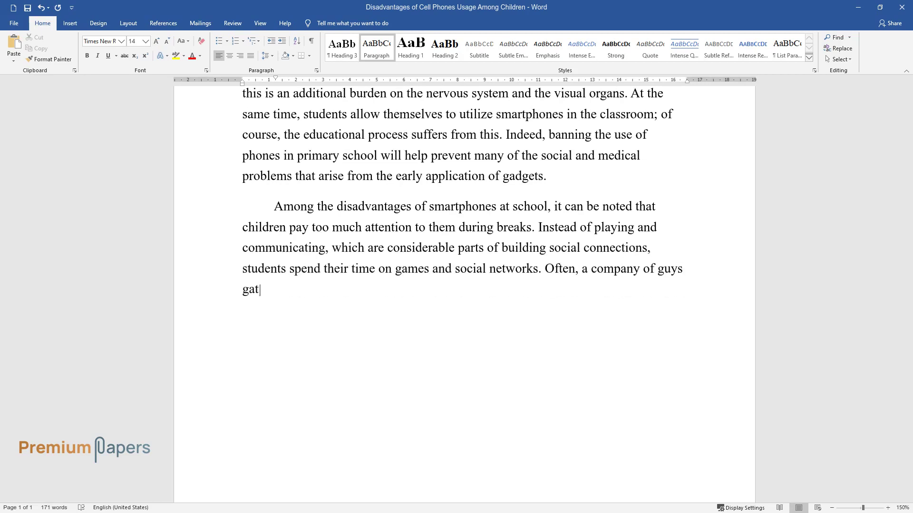
{"action": "type", "text": "hild and watches h"}
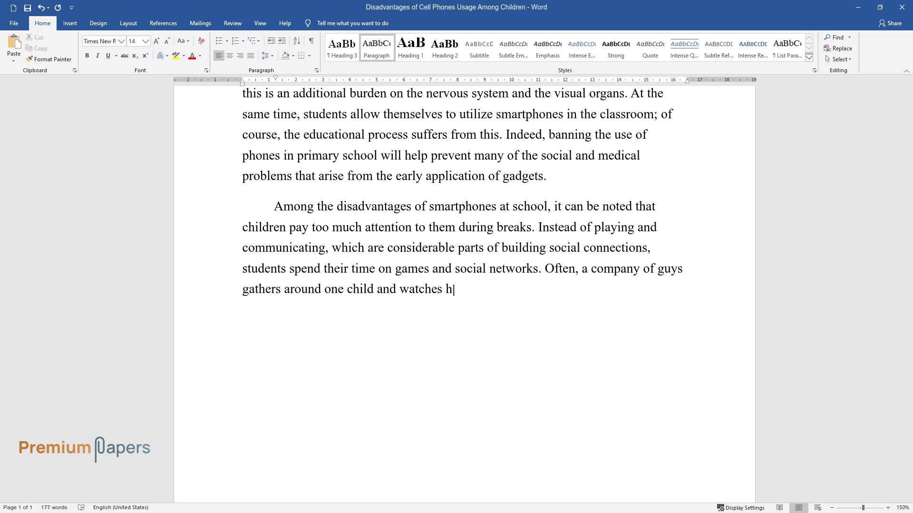
{"action": "type", "text": "im play on the phone, but it cannot"}
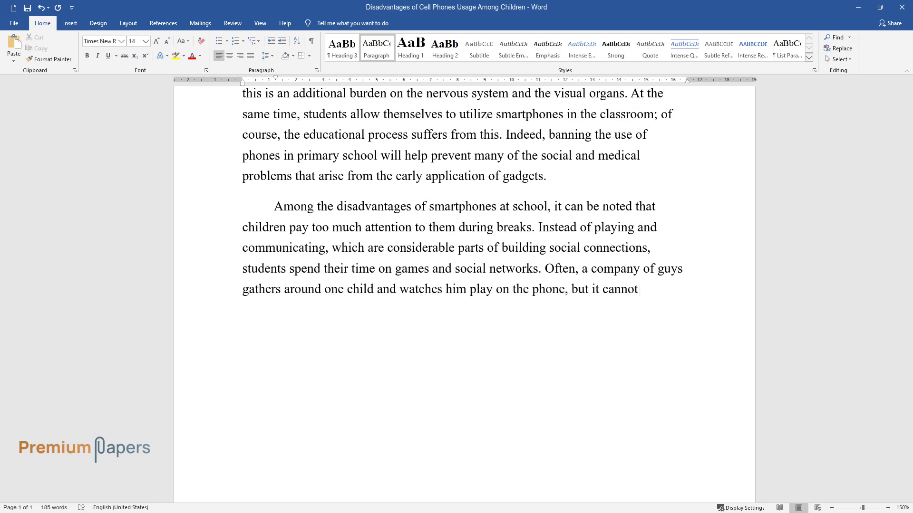
{"action": "type", "text": " be called full-fledged communicati"}
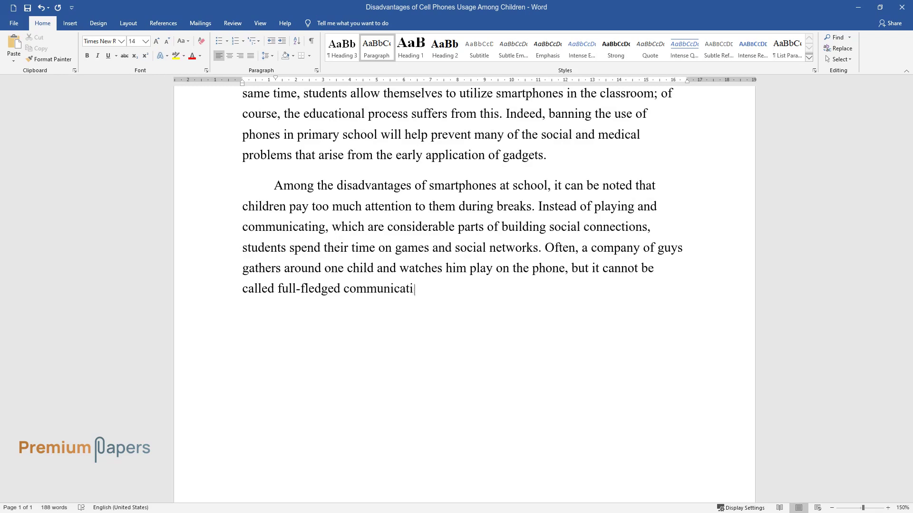
{"action": "type", "text": "on. For the prevention of such case"}
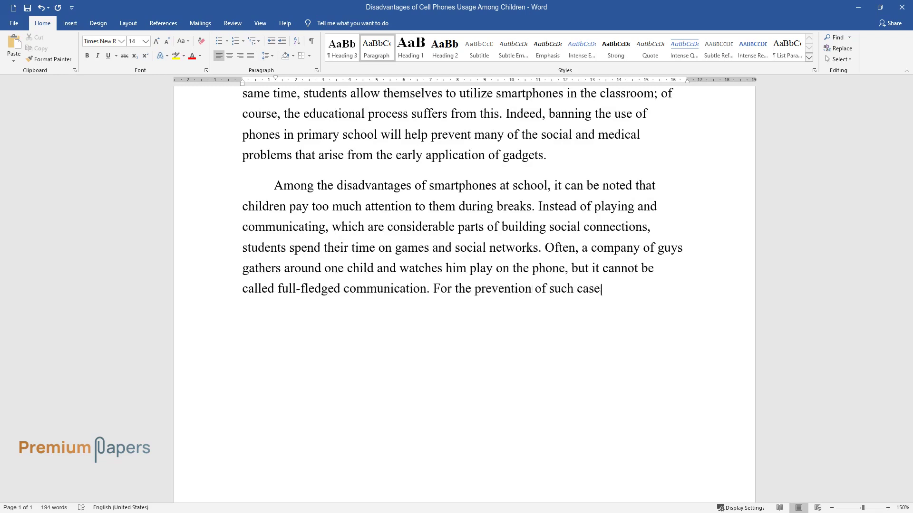
{"action": "type", "text": "s, it is helpful if the teacher off"}
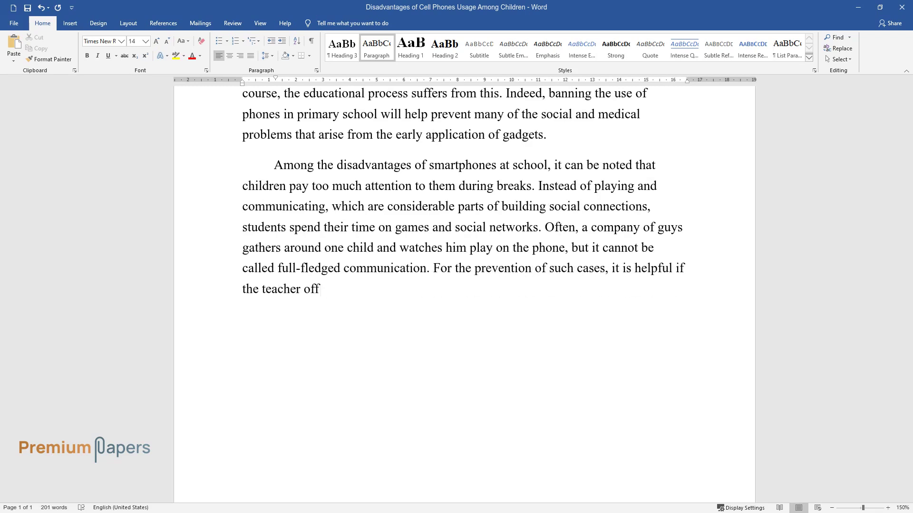
{"action": "type", "text": "ers children some entertaining acti"}
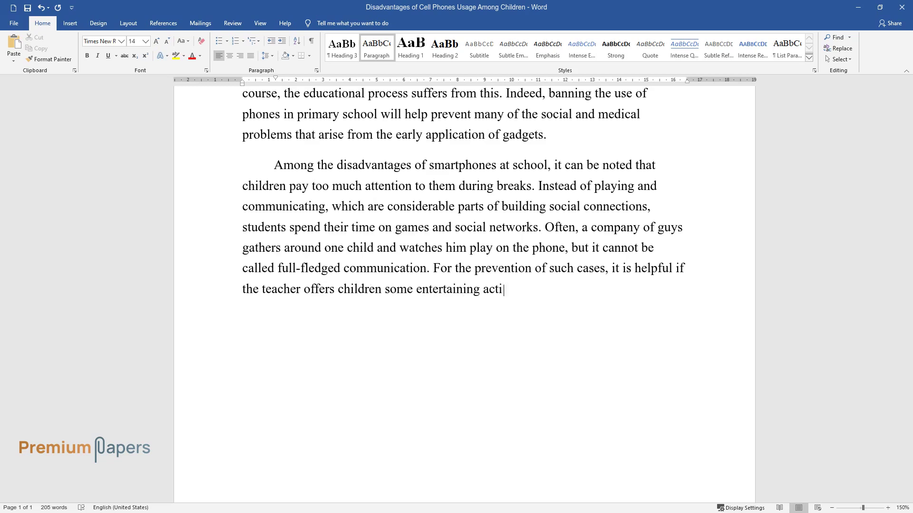
{"action": "type", "text": "vities during the break."}
{"action": "key", "text": "Return"}
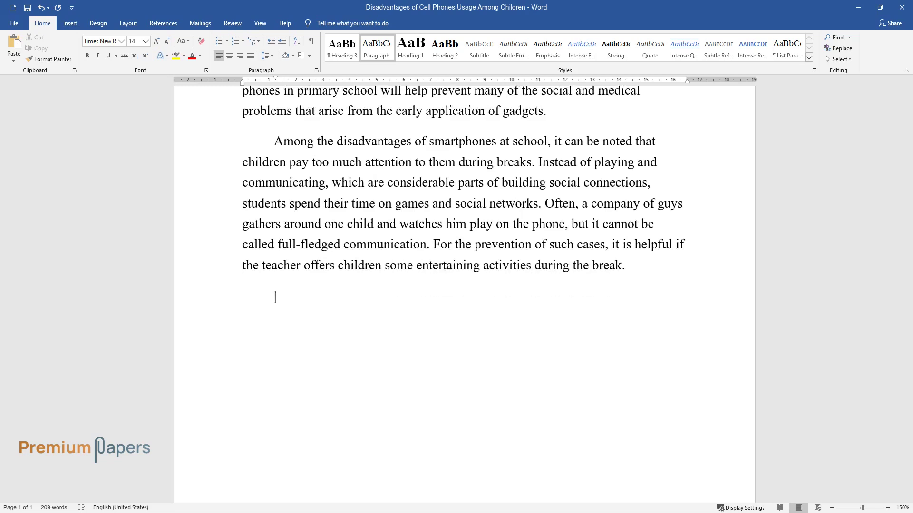
{"action": "type", "text": "Another problem that one "}
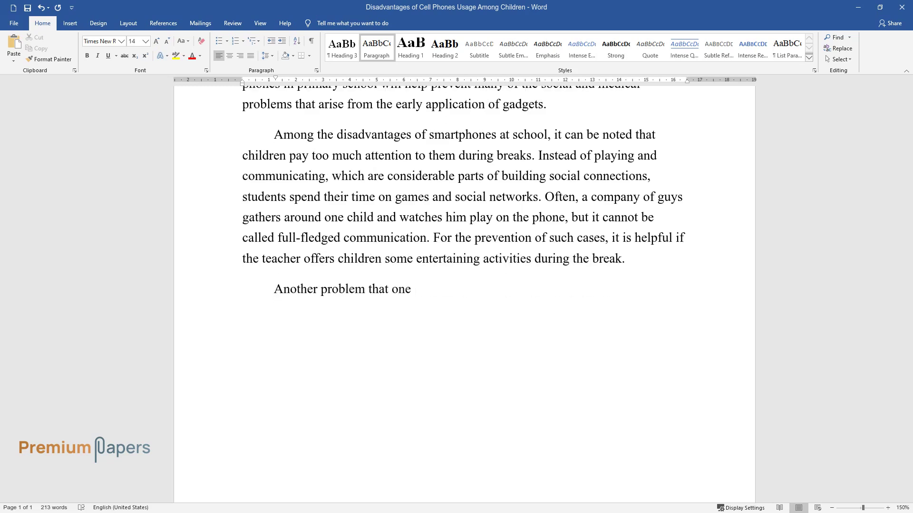
{"action": "type", "text": "has to face when a student brings a "}
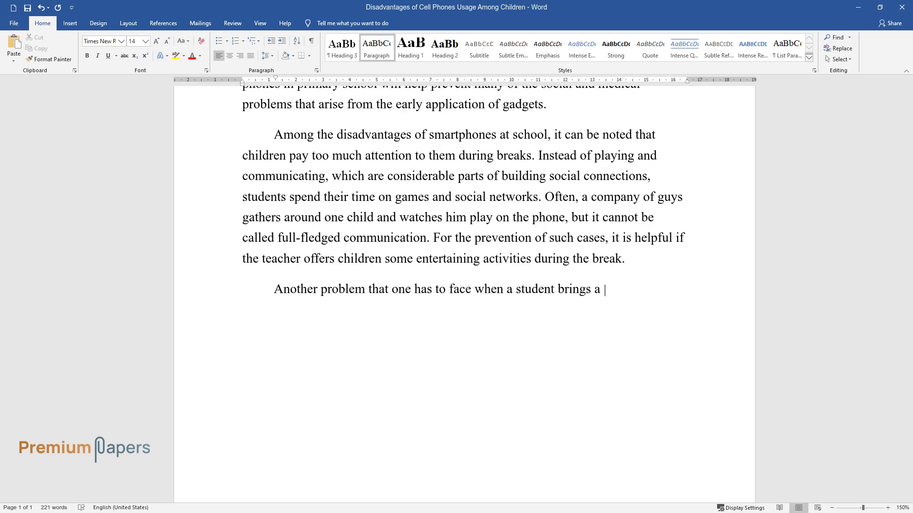
{"action": "type", "text": "telephone to schoo"}
{"action": "type", "text": "l is social inequa"}
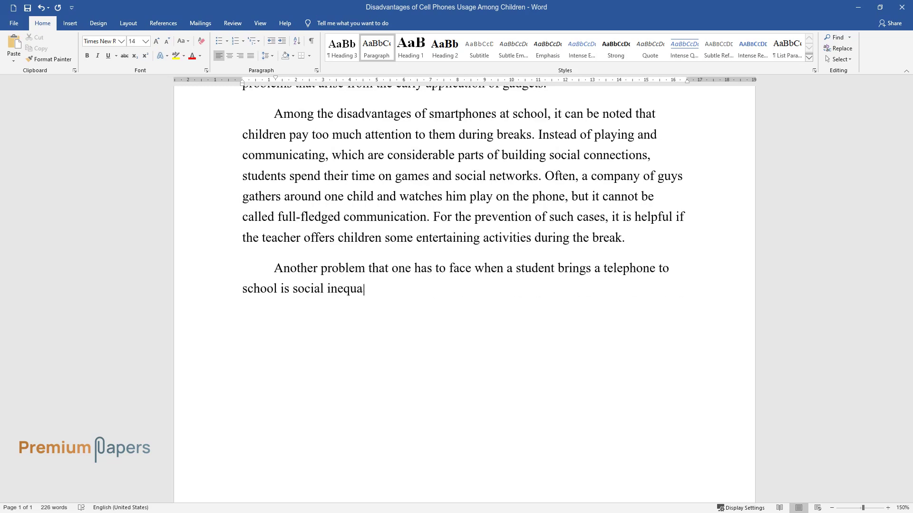
{"action": "type", "text": "lity. Owners of smartphones of the "}
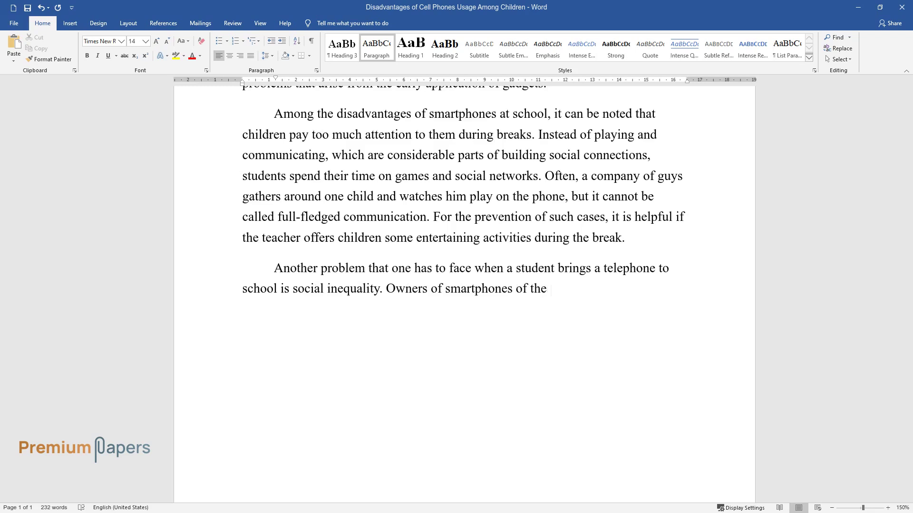
{"action": "type", "text": "latest model and an impress"}
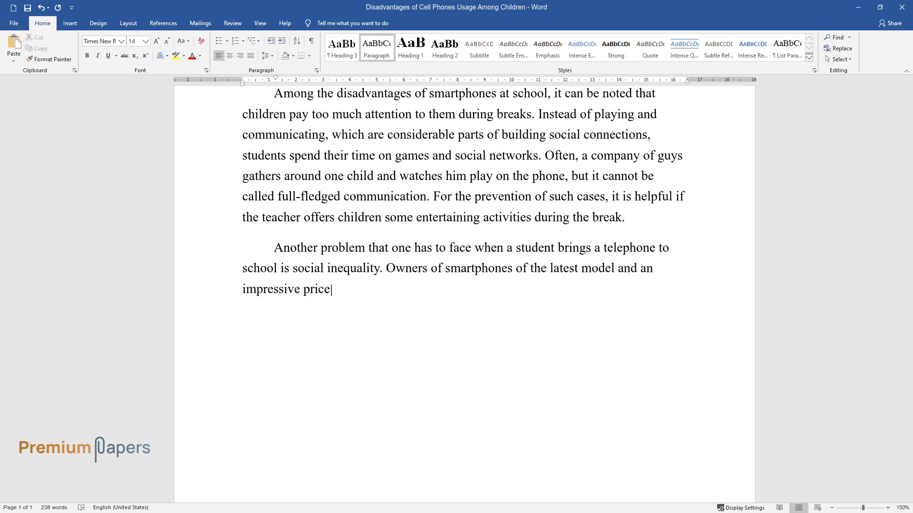
{"action": "type", "text": "ive price tag automatically become cooler tha"}
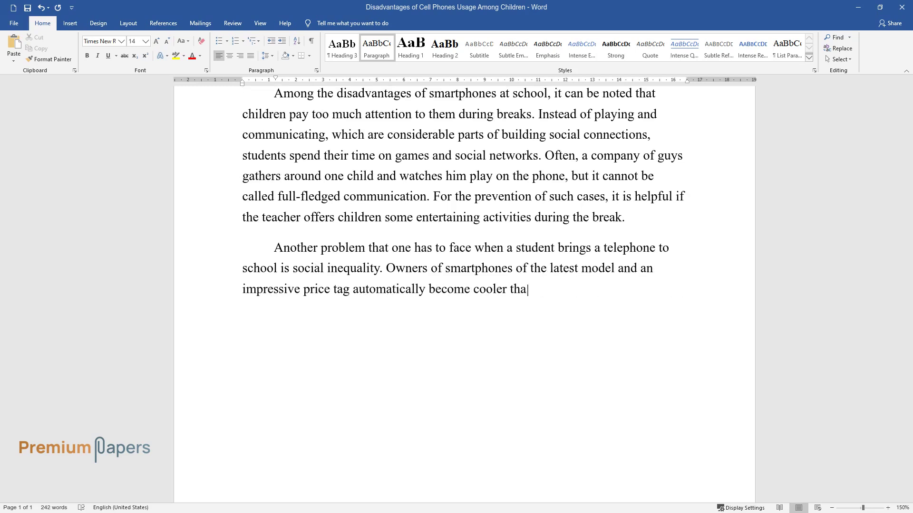
{"action": "type", "text": "n those who have a cheaper phone. Mo"}
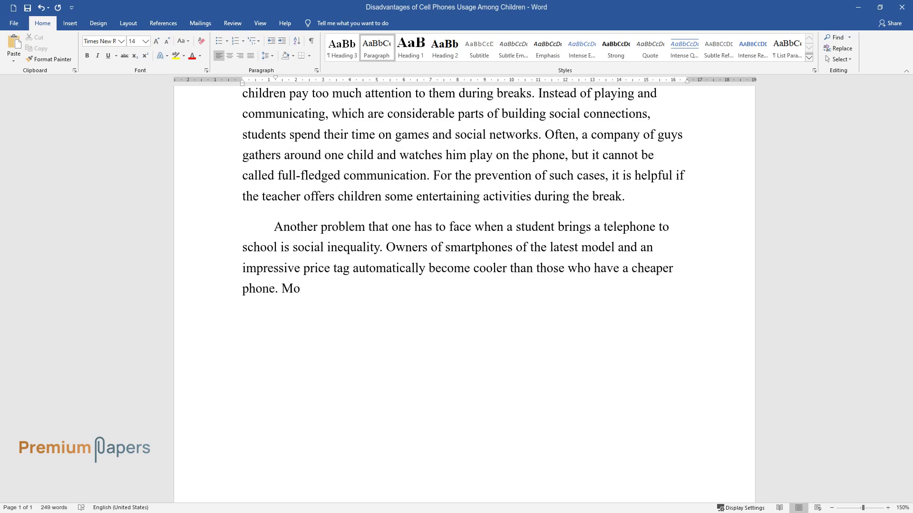
{"action": "type", "text": "reover, this does not seem right si"}
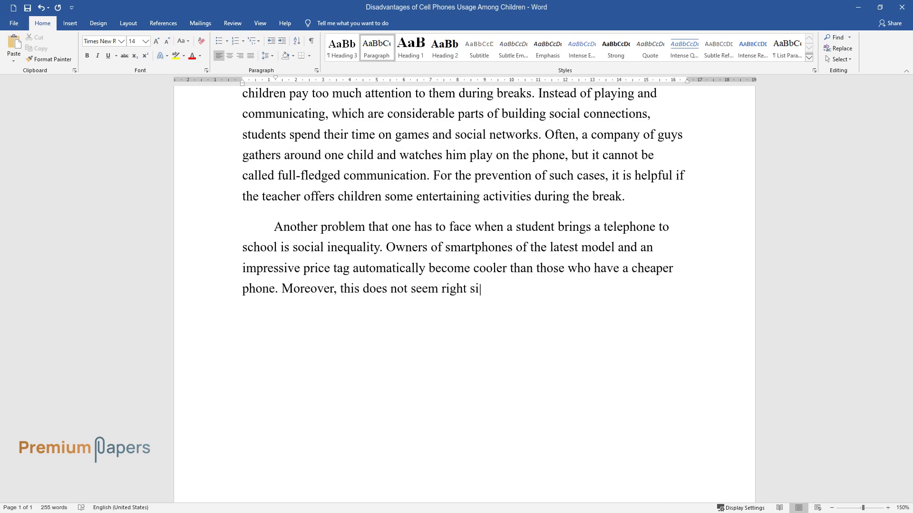
{"action": "type", "text": "nce children gain authority, not at "}
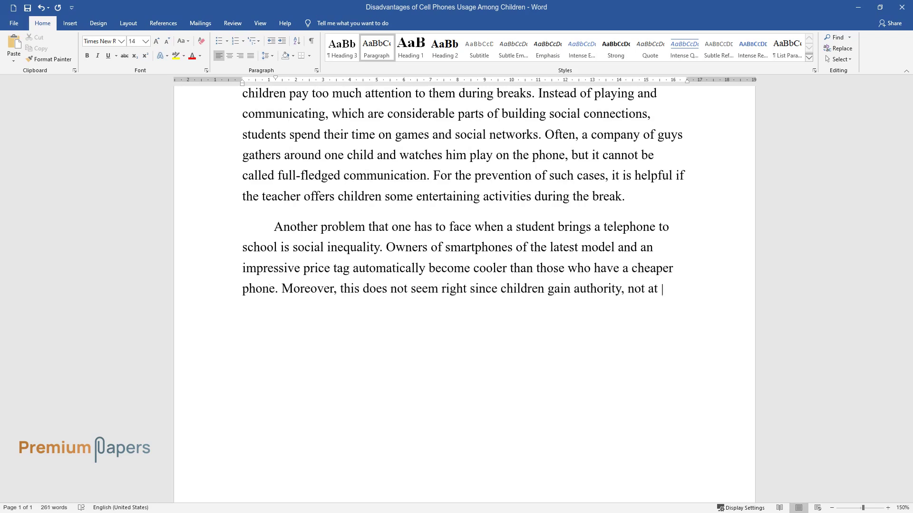
{"action": "type", "text": "the expense of knowledge or moral qu"}
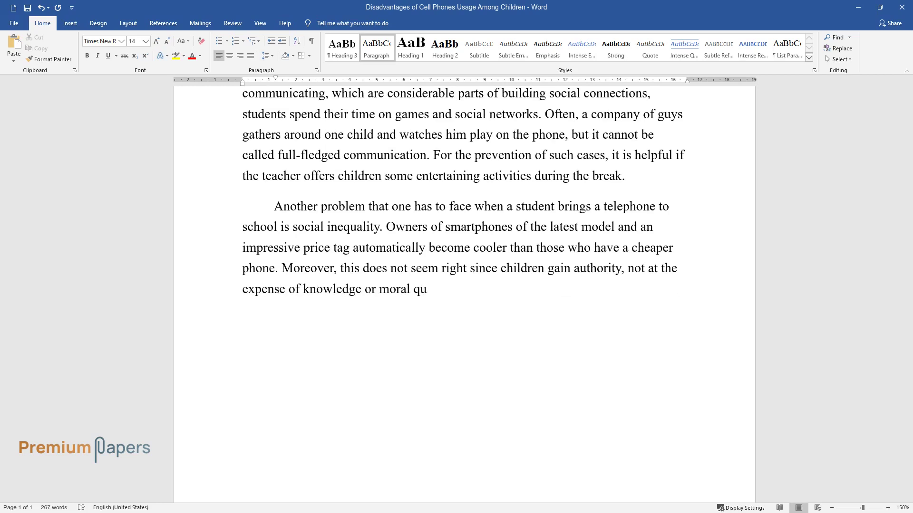
{"action": "type", "text": "alities, but because their parents g"}
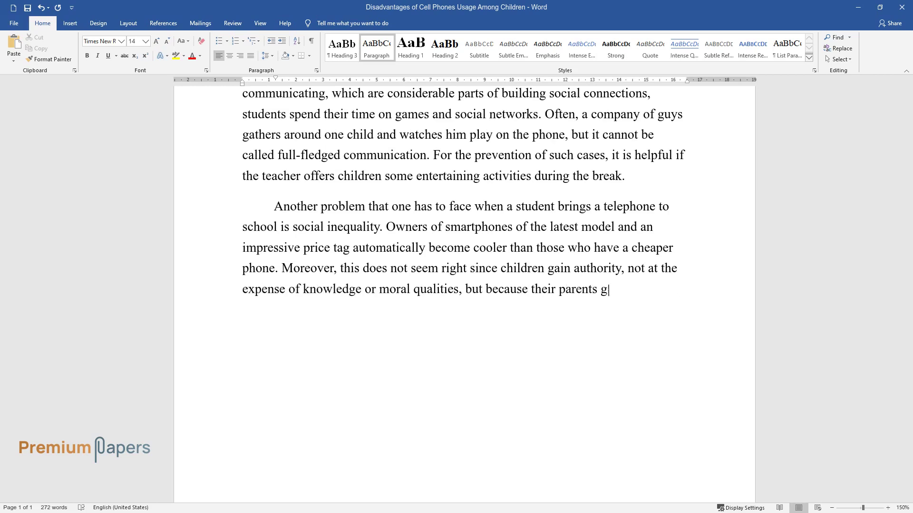
{"action": "type", "text": "ave them an expensive gift. In this"}
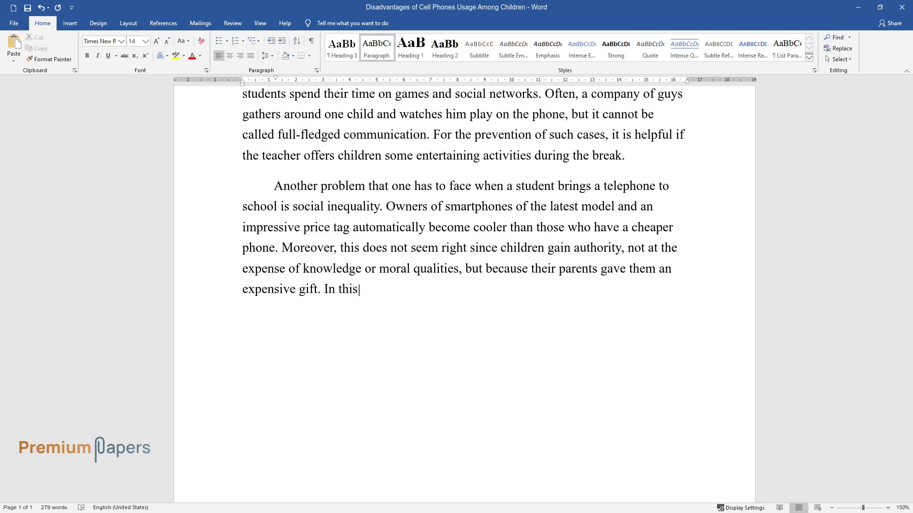
{"action": "type", "text": " case, it will be correct if the stu"}
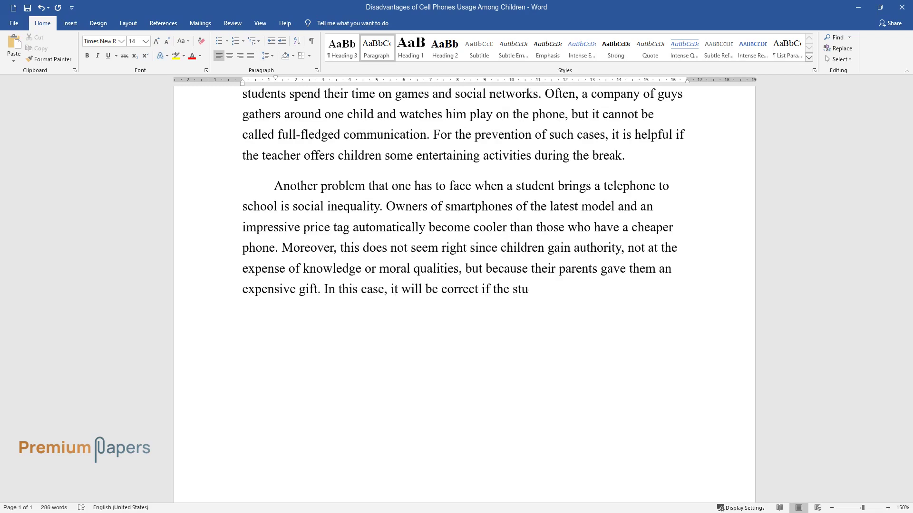
{"action": "type", "text": "dent is told, first of all, in the family, t"}
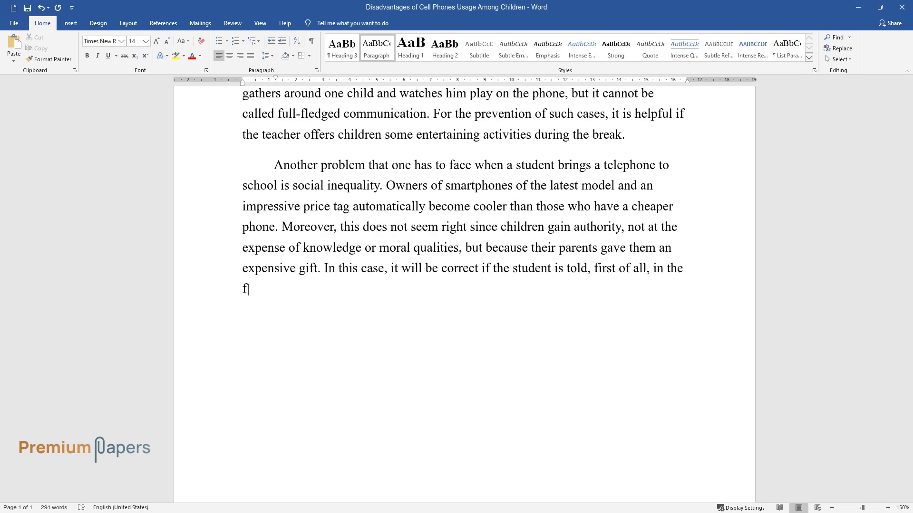
{"action": "type", "text": "hat one cannot be proud of "}
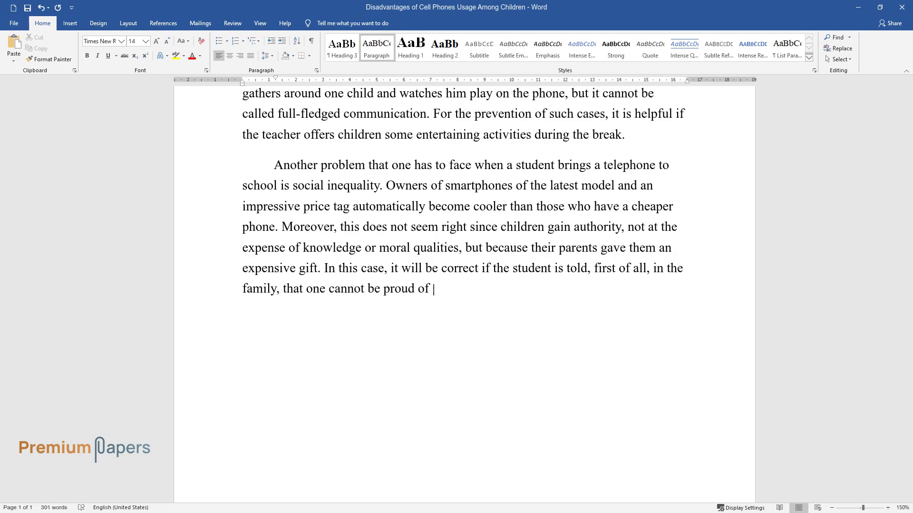
{"action": "type", "text": "a tricked-out telephone and consider"}
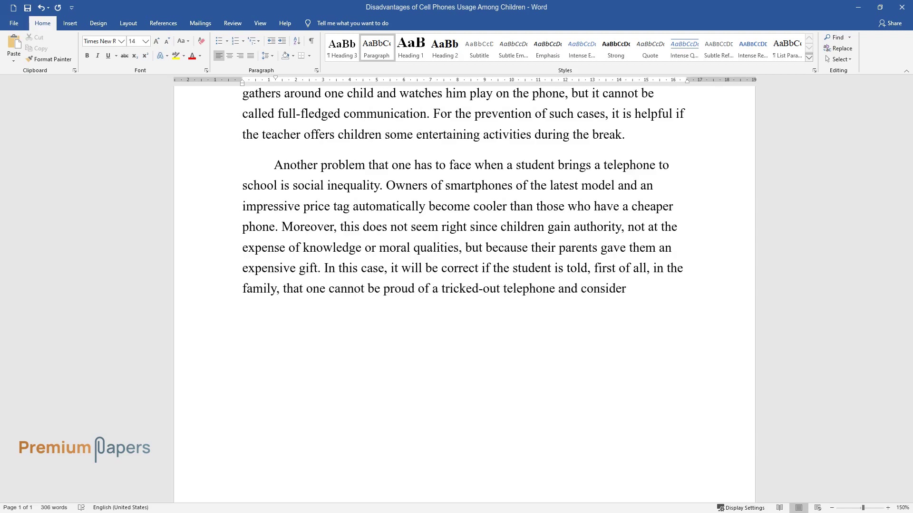
{"action": "type", "text": " the rest worse than oneself because"}
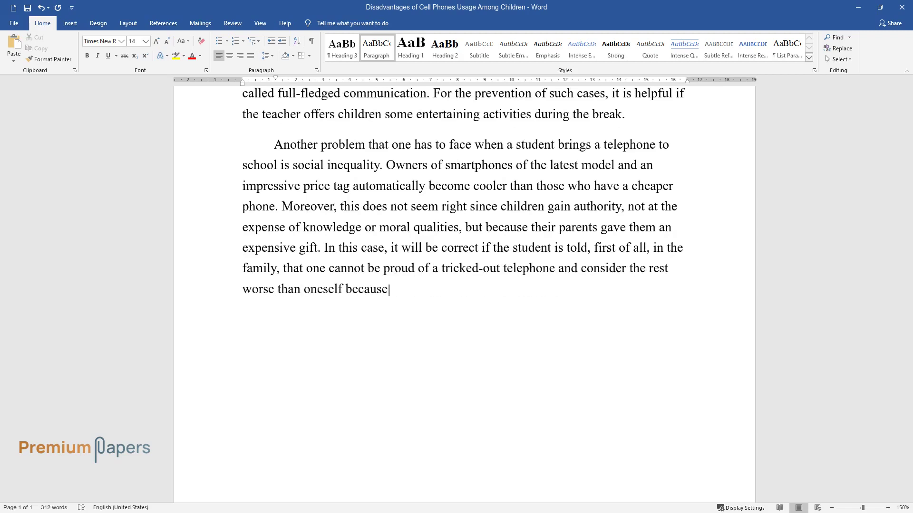
{"action": "type", "text": " the child’s real honor is not here."}
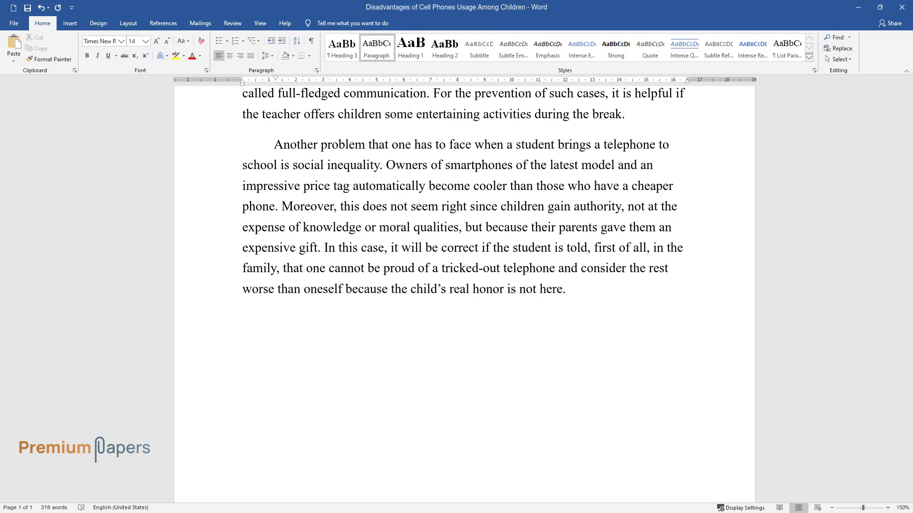
{"action": "key", "text": "Return"}
Step: Write the Internet-addiction paragraph, ending on school-age children being most susceptible to such traps
{"action": "type", "text": "In connection w"}
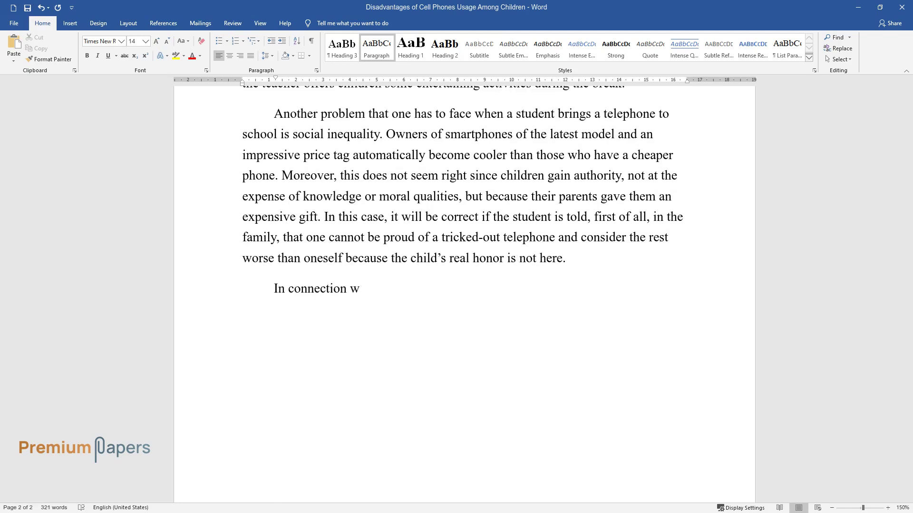
{"action": "type", "text": "ith the increasing computerization a"}
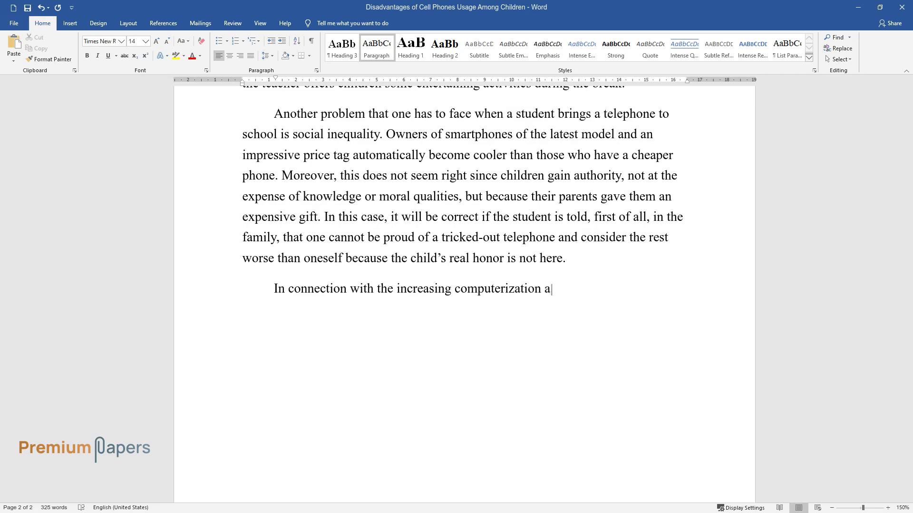
{"action": "type", "text": "nd Internetization of socie"}
{"action": "type", "text": "ty, the "}
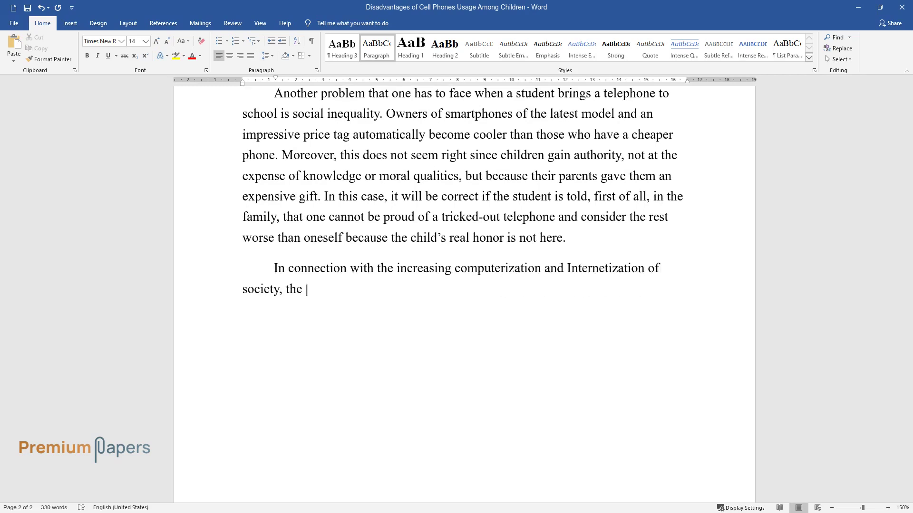
{"action": "type", "text": "problem of the pathological use of the "}
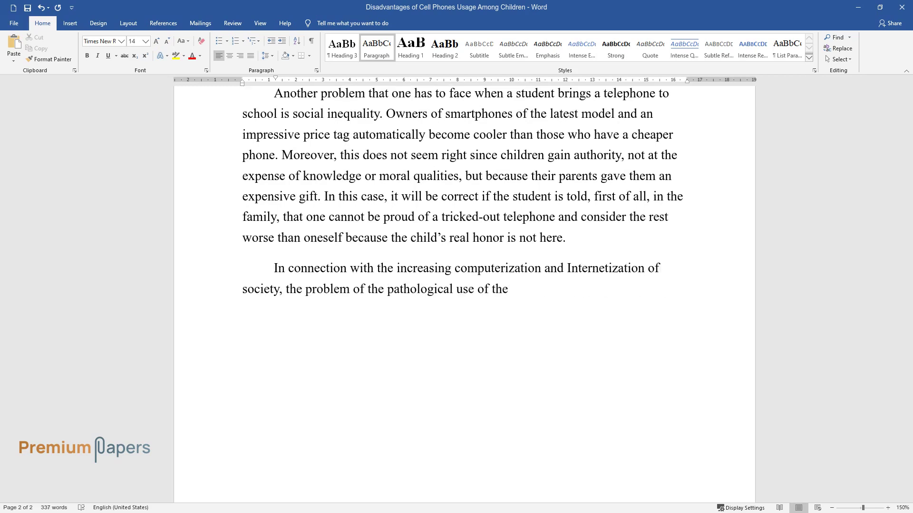
{"action": "type", "text": "Internet called Internet addiction"}
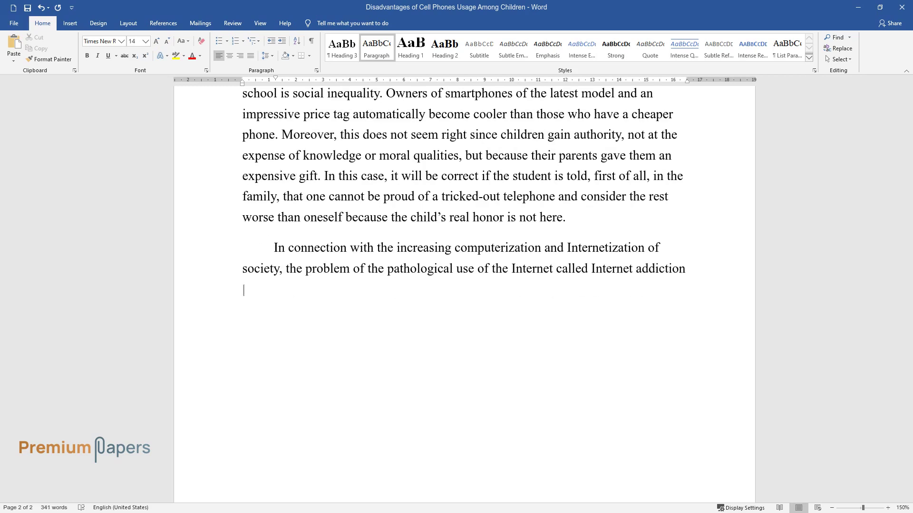
{"action": "type", "text": " has become urgent. From childhood, yo"}
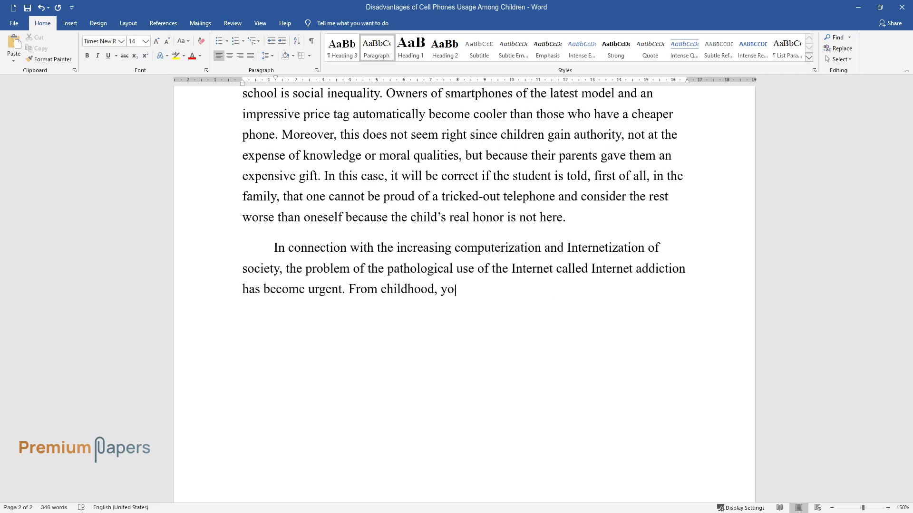
{"action": "type", "text": "ungsters are introduced to the cultu"}
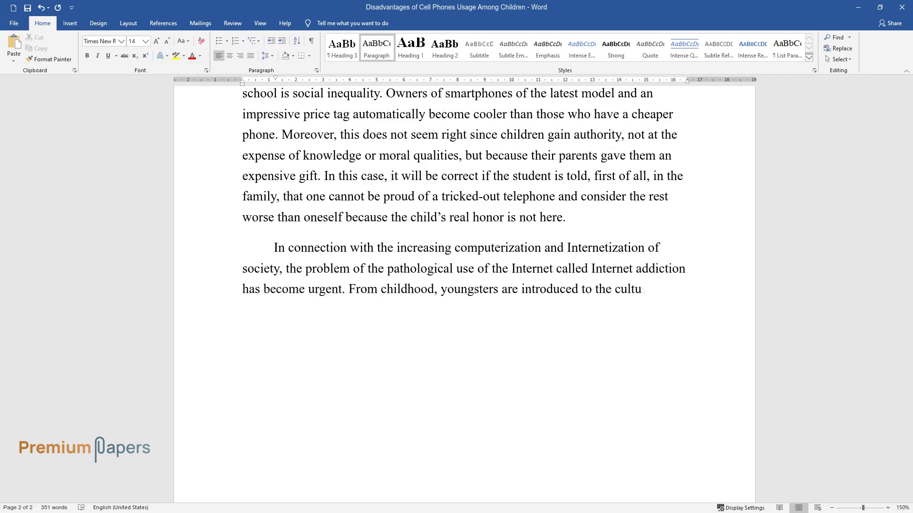
{"action": "type", "text": "re of technology and the Internet, and the un"}
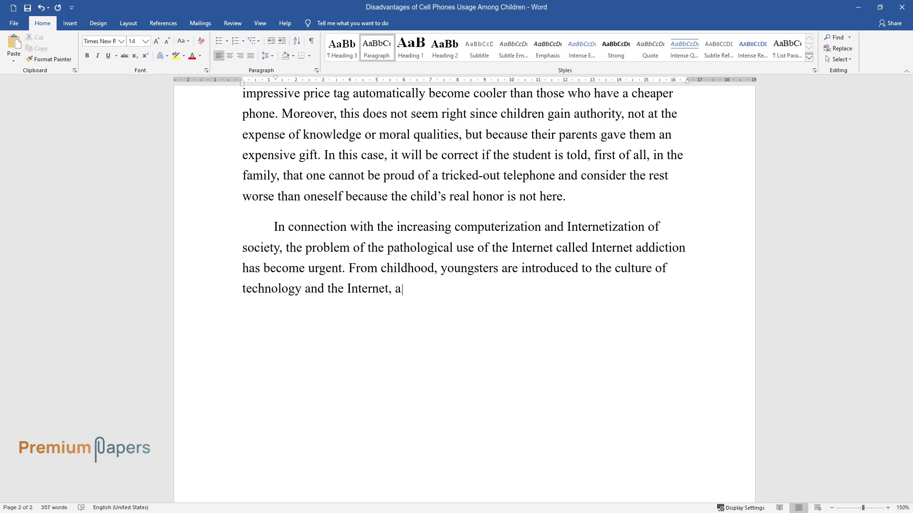
{"action": "type", "text": "controlled use of these thi"}
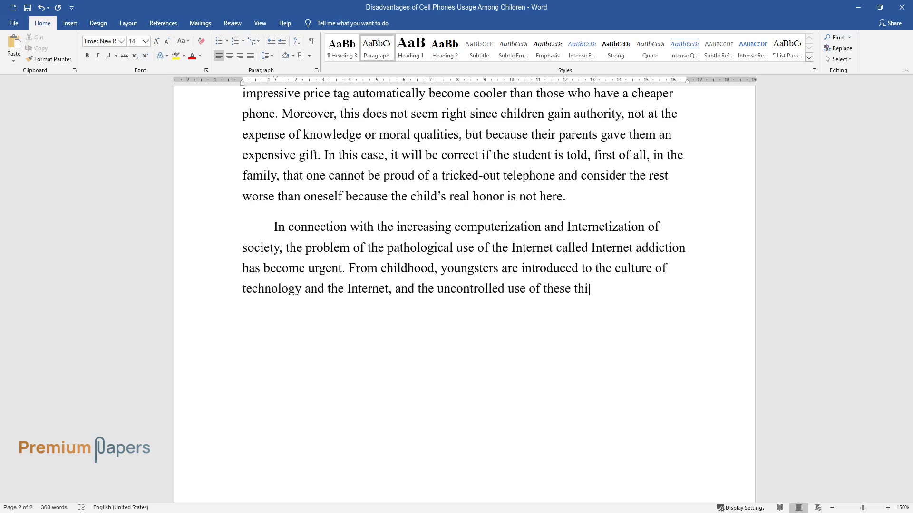
{"action": "type", "text": "ngs can develop severe forms of dependence in"}
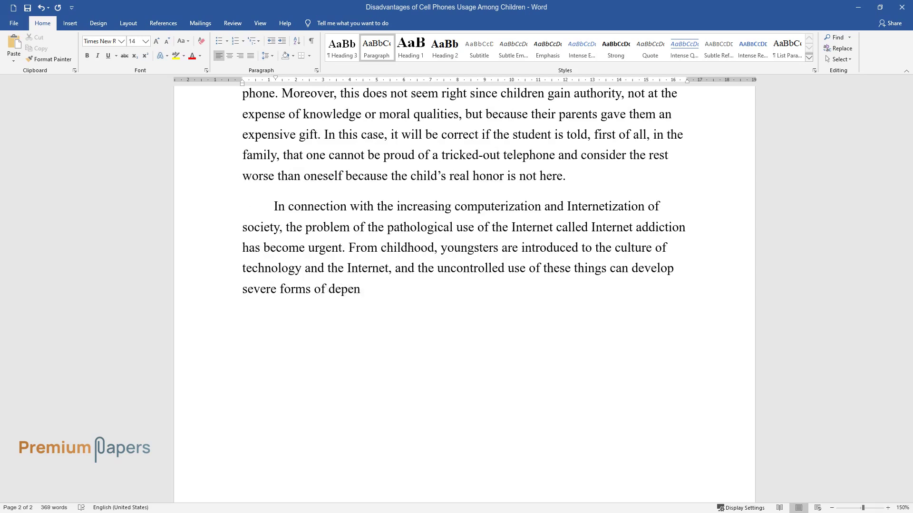
{"action": "type", "text": " pupils. Manufacturers of va"}
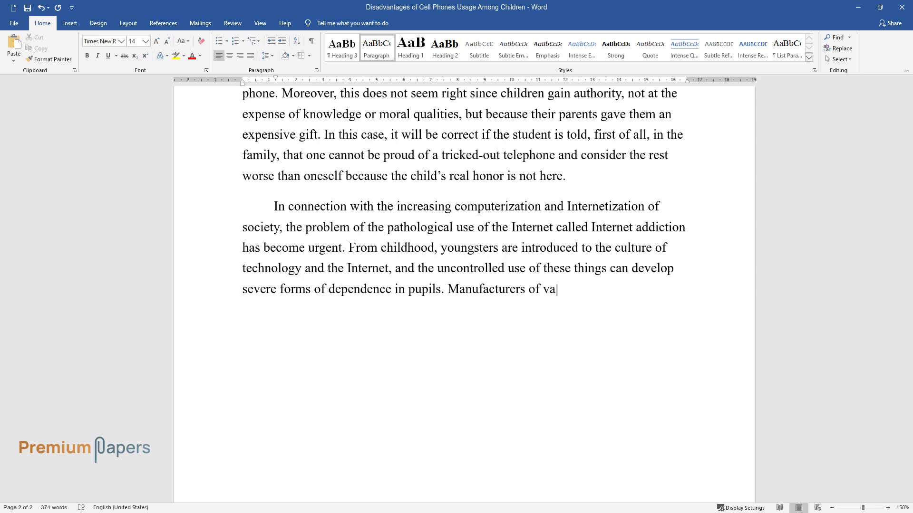
{"action": "type", "text": "rious products in the information spa"}
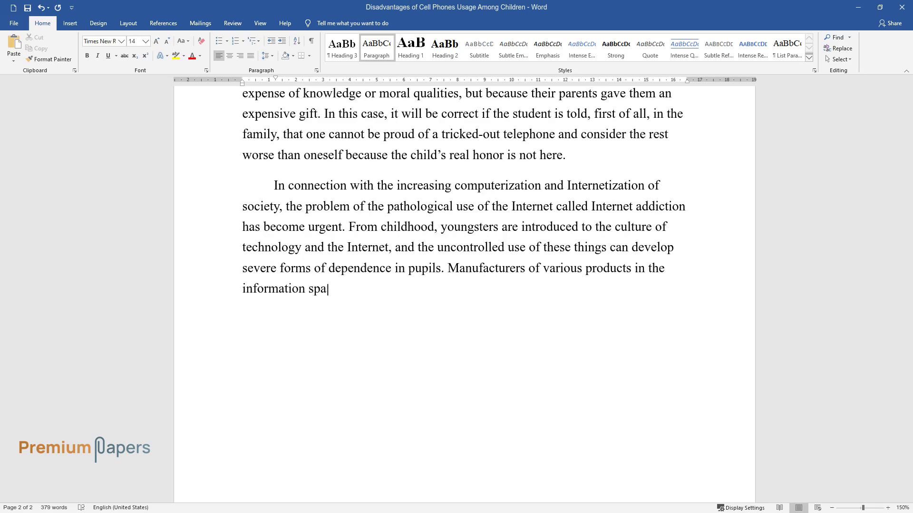
{"action": "type", "text": "ce are doing everything to attract p"}
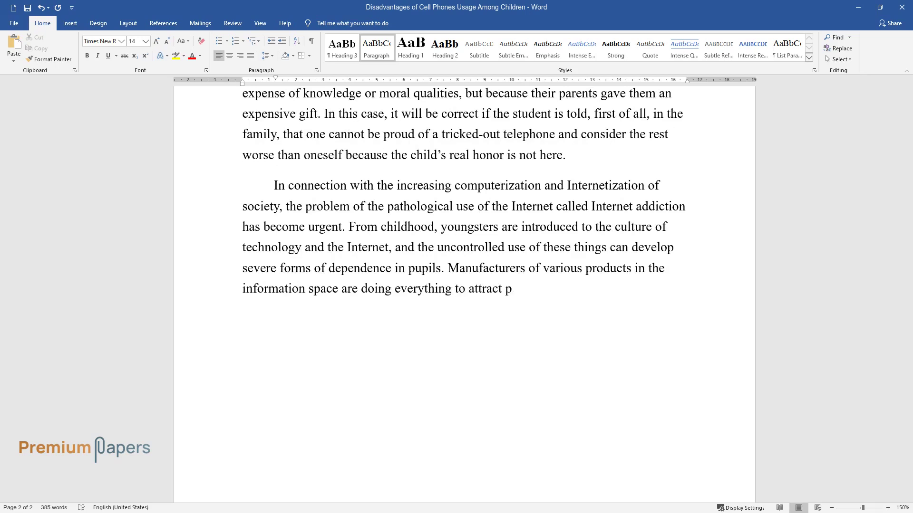
{"action": "type", "text": "eople to the screen so that they are not distr"}
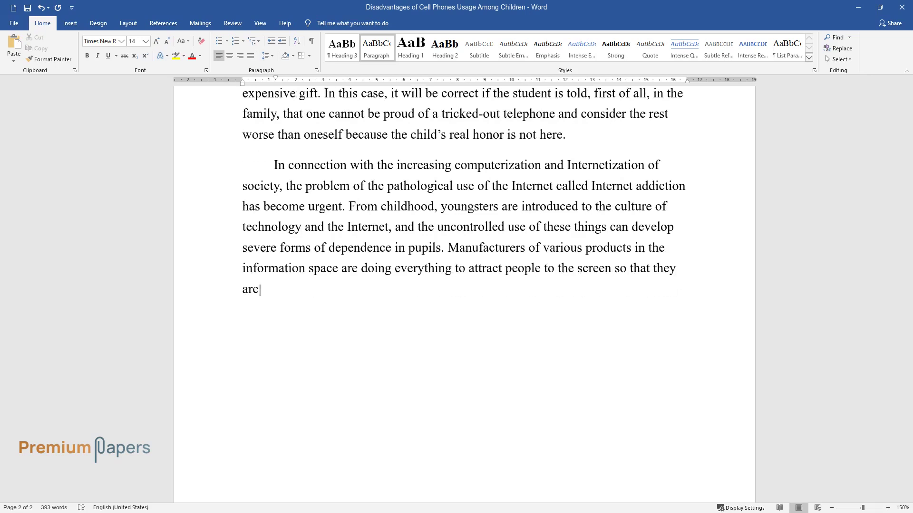
{"action": "type", "text": "acted, and school-age chil"}
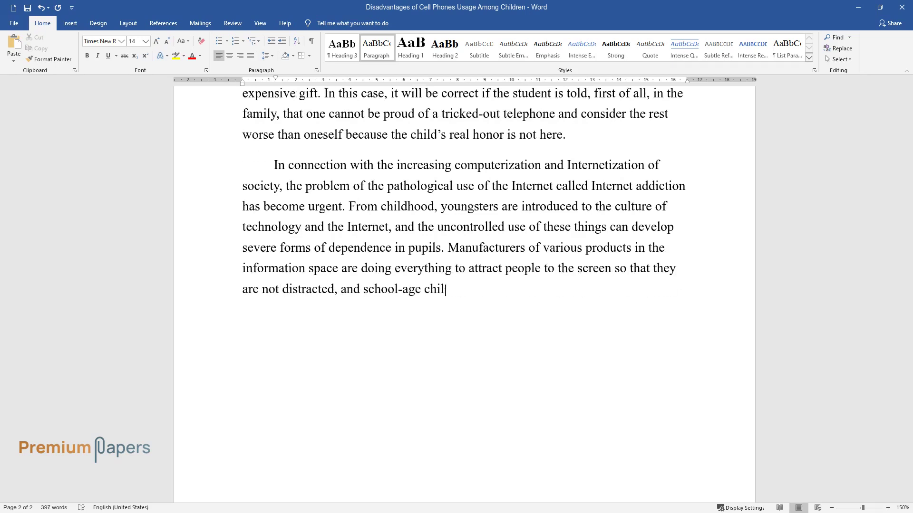
{"action": "type", "text": "dren are most susceptible to such tra"}
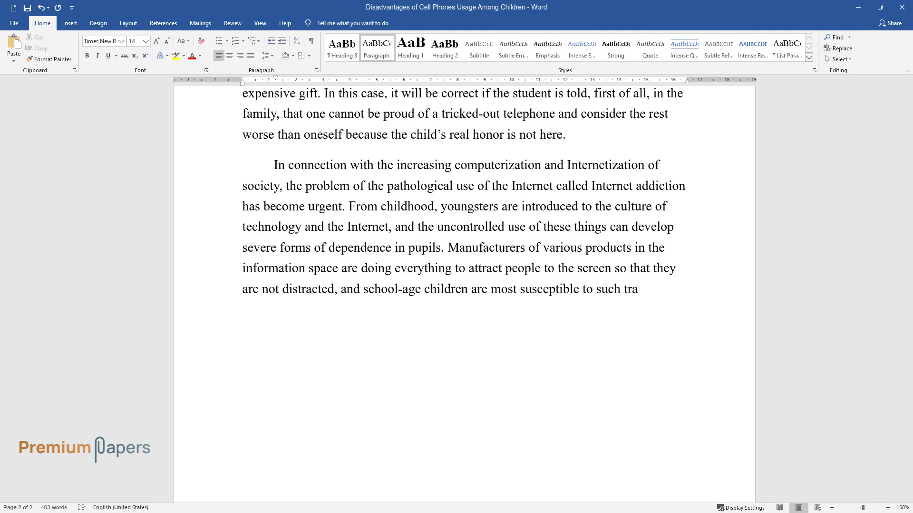
{"action": "type", "text": "ps."}
{"action": "key", "text": "Return"}
Step: Add the paragraph on Internet addiction being interdisciplinary, ending with the Selwyn and Aagaard quote, then begin 'There are pluses'
{"action": "type", "text": "The proble"}
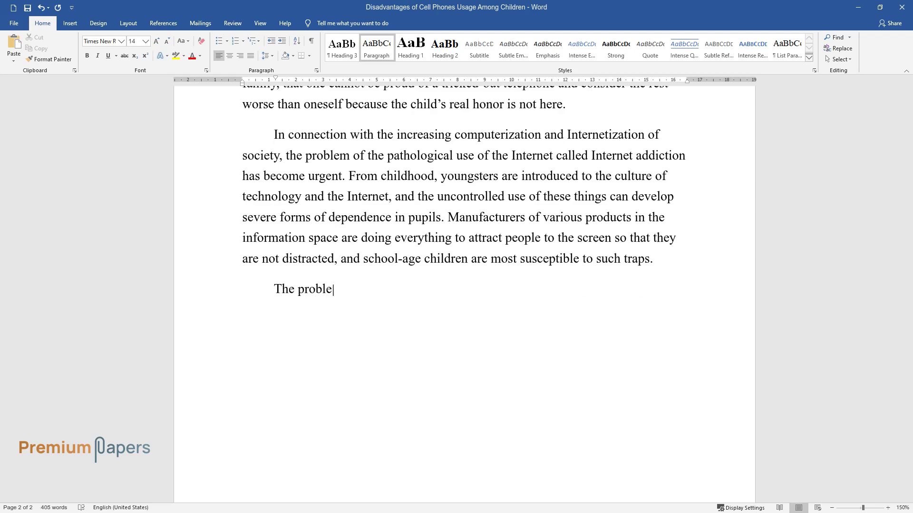
{"action": "type", "text": "m of Internet addiction is interdiscip"}
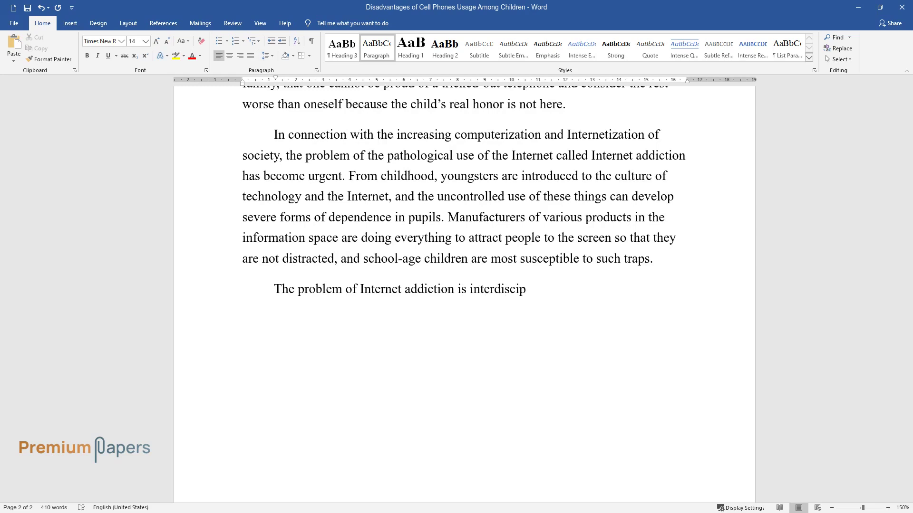
{"action": "type", "text": "linary, it concerns the education sys"}
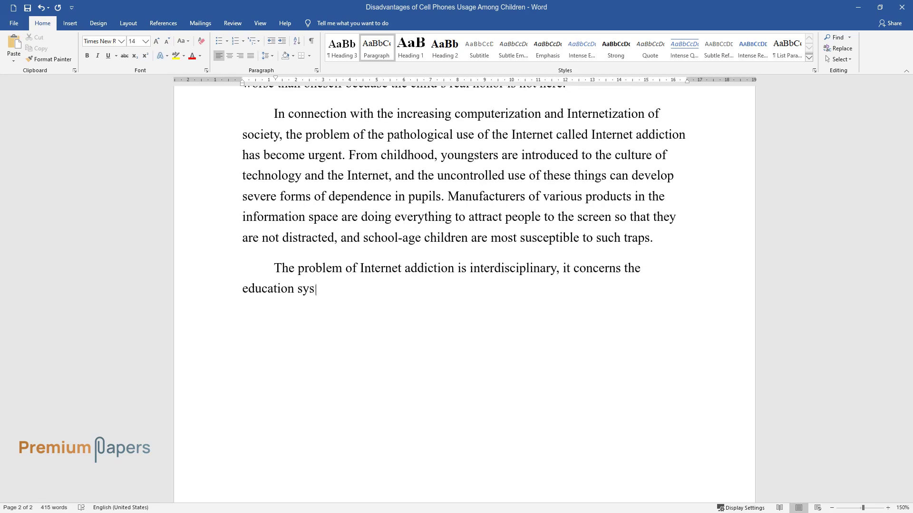
{"action": "type", "text": "tem as a whole, and in particular tea"}
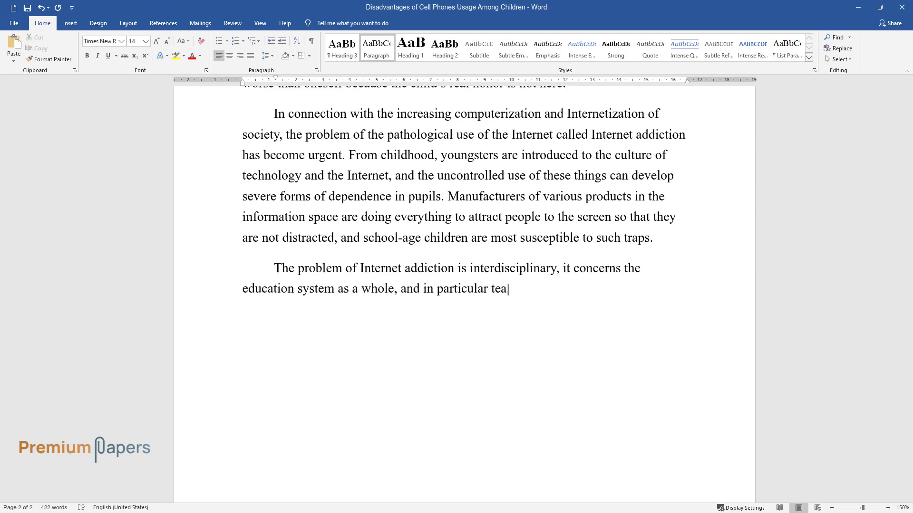
{"action": "type", "text": "chers and educators, since the more a c"}
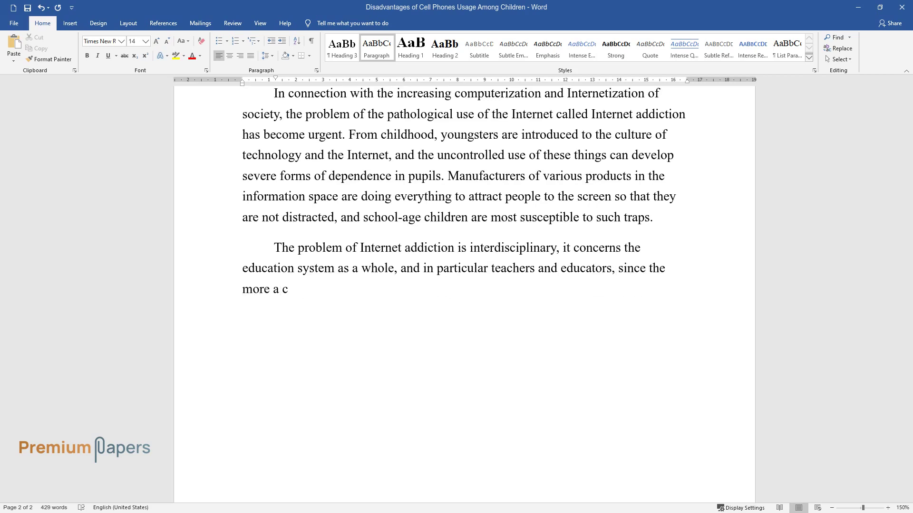
{"action": "type", "text": "hild is in the information space, the "}
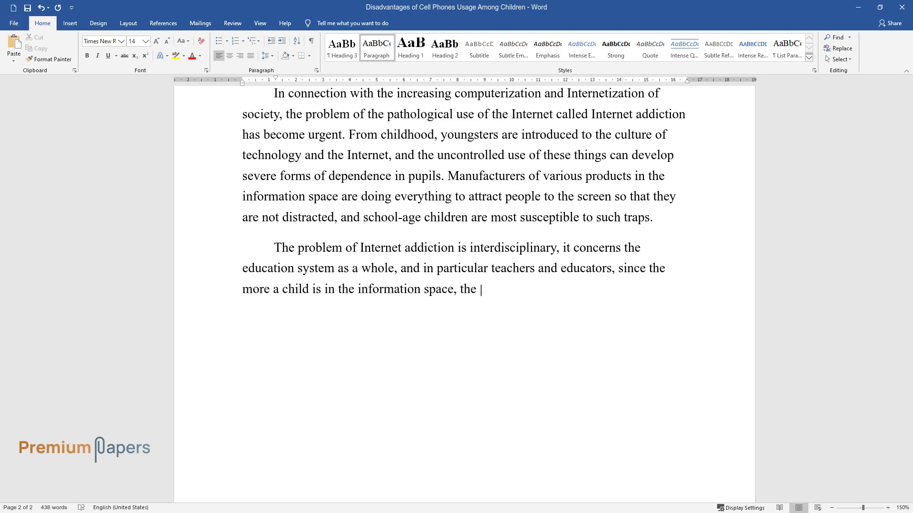
{"action": "type", "text": "more he is oppressed and suffers from"}
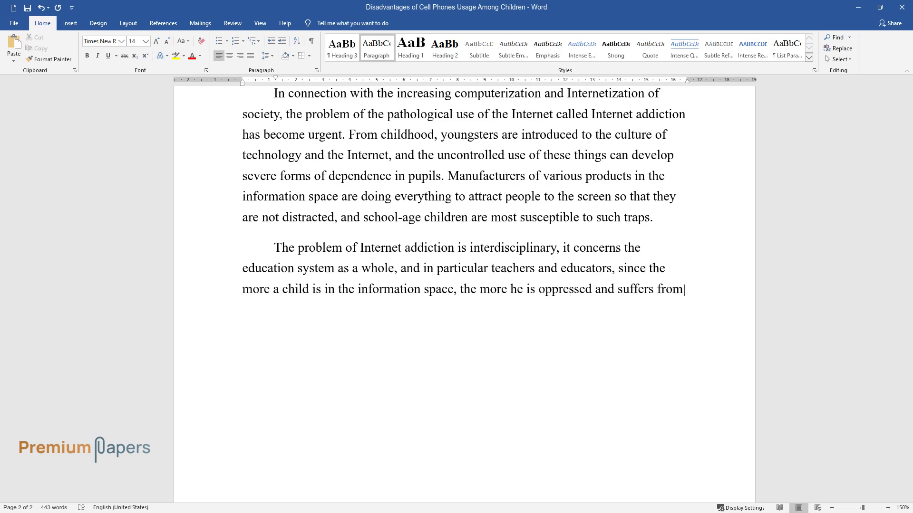
{"action": "type", "text": " overwork, the more various informatio"}
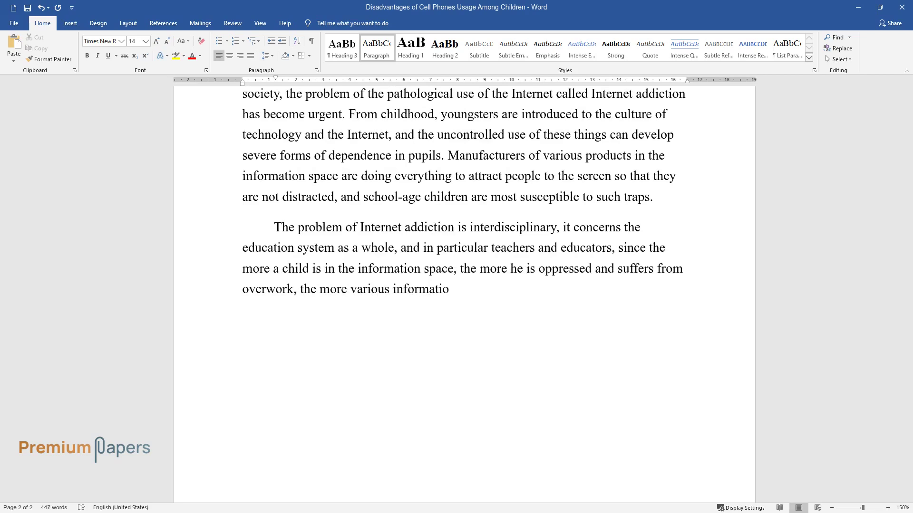
{"action": "type", "text": "n flows that come in impact on the gen"}
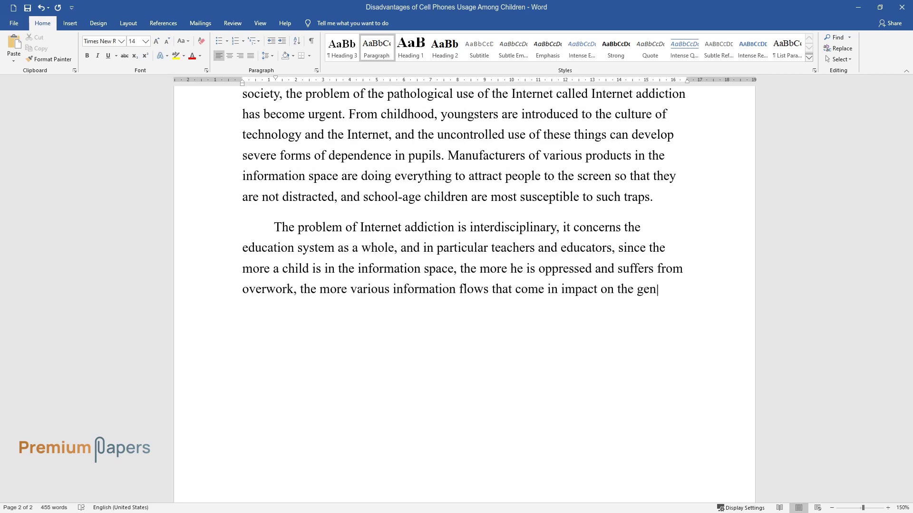
{"action": "type", "text": "eral state of his health, including th"}
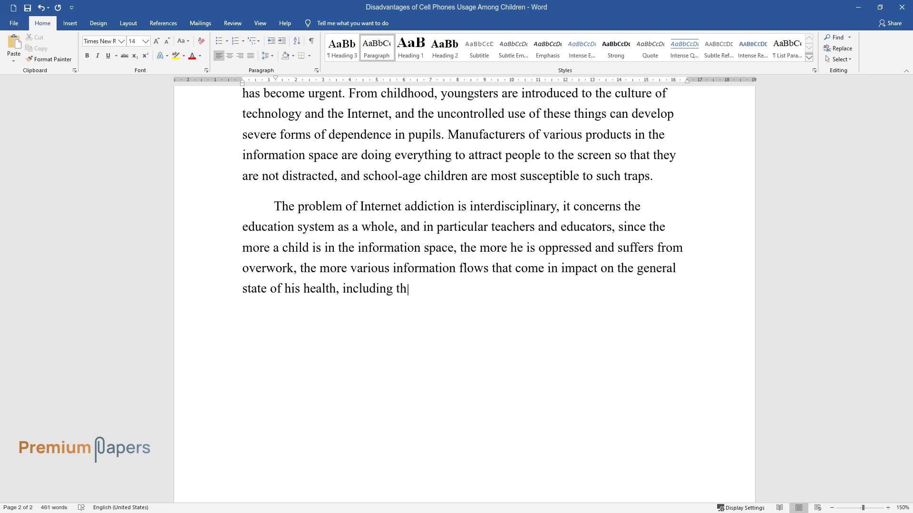
{"action": "type", "text": "e health of the psychiatric profile."}
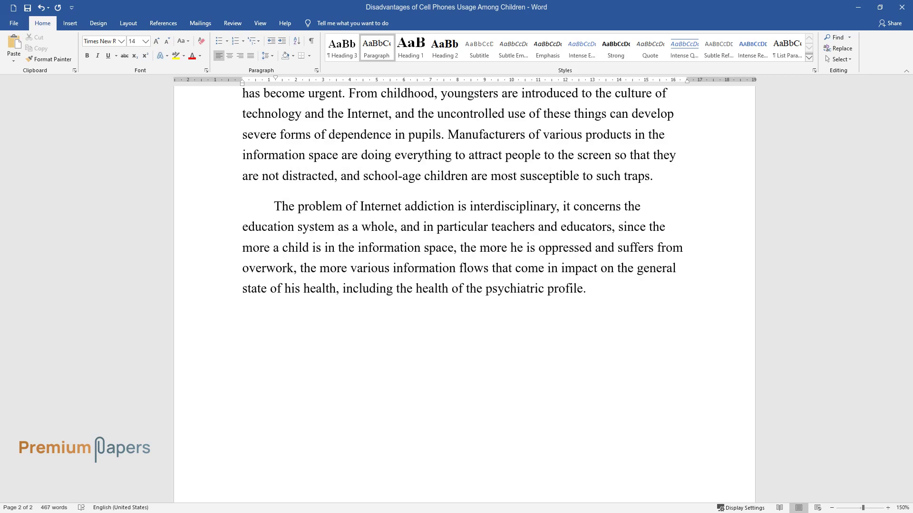
{"action": "type", "text": " Selwyn and Aagaard claim in their arti"}
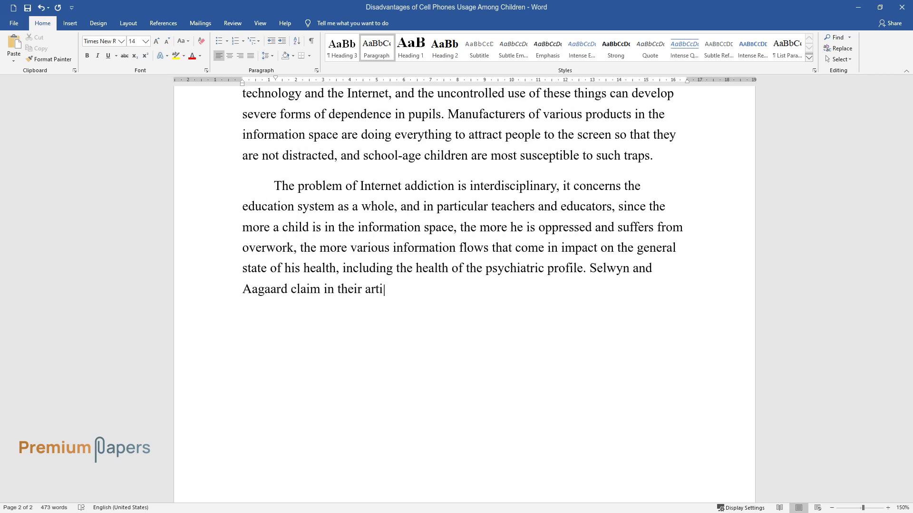
{"action": "type", "text": "cle that \"the enforced absence of mobile phones"}
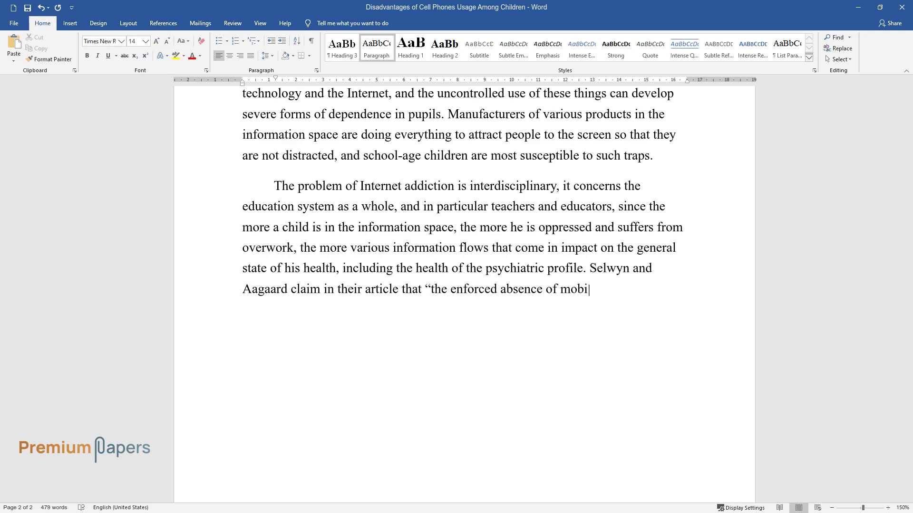
{"action": "type", "text": " in the classroom does provide researc"}
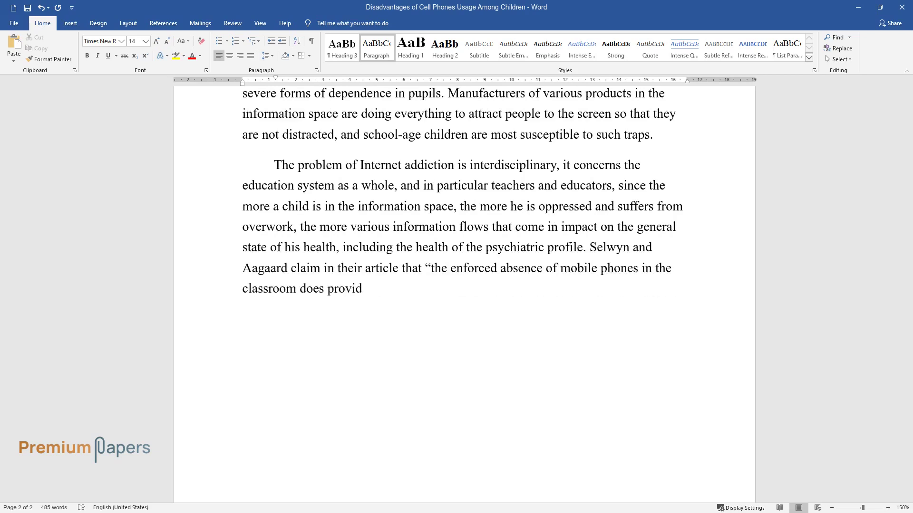
{"action": "type", "text": "hers with an opportunity to "}
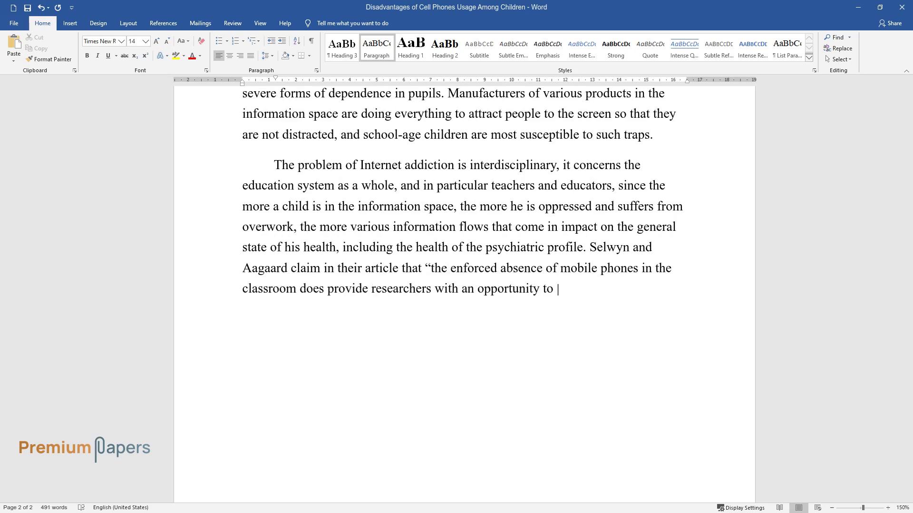
{"action": "type", "text": "reassess and reframe the rhet"}
{"action": "type", "text": "oric of t"}
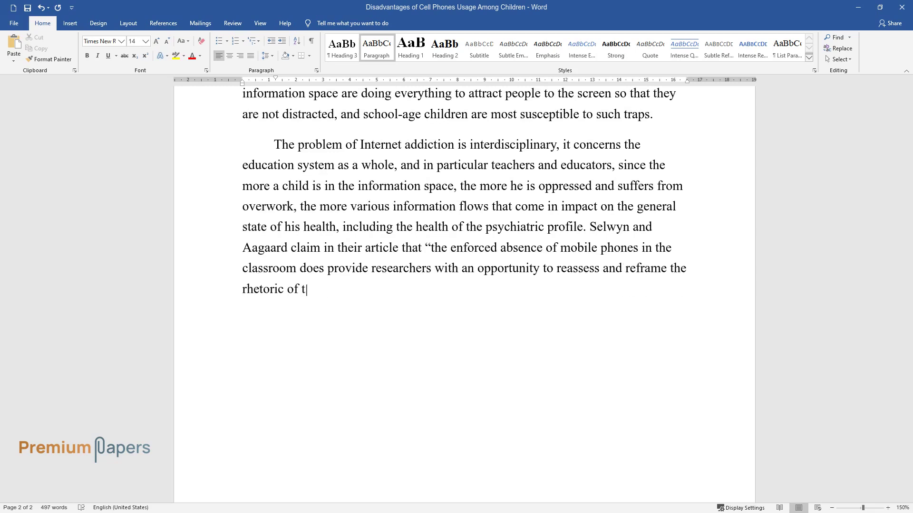
{"action": "type", "text": "echnology addiction.\""}
{"action": "key", "text": "Return"}
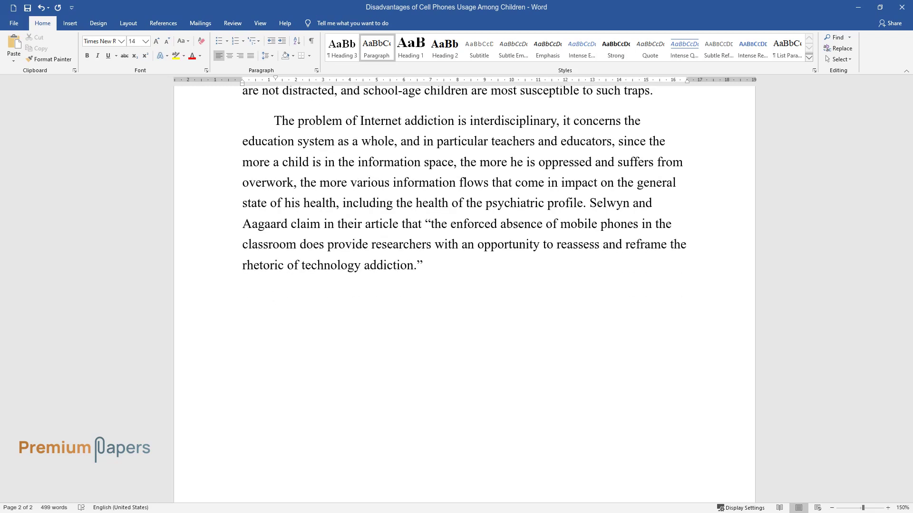
{"action": "type", "text": "There are pluses, and the education system supports and develo"}
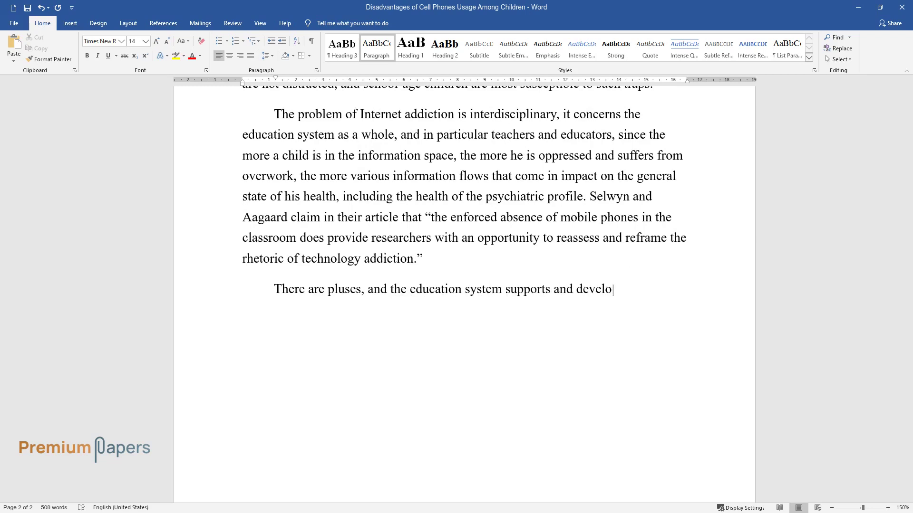
Step: Complete the 'There are pluses' paragraph on psychologists' and educators' views, ending 'in the future, social.'
{"action": "type", "text": "ps them. On this occasion"}
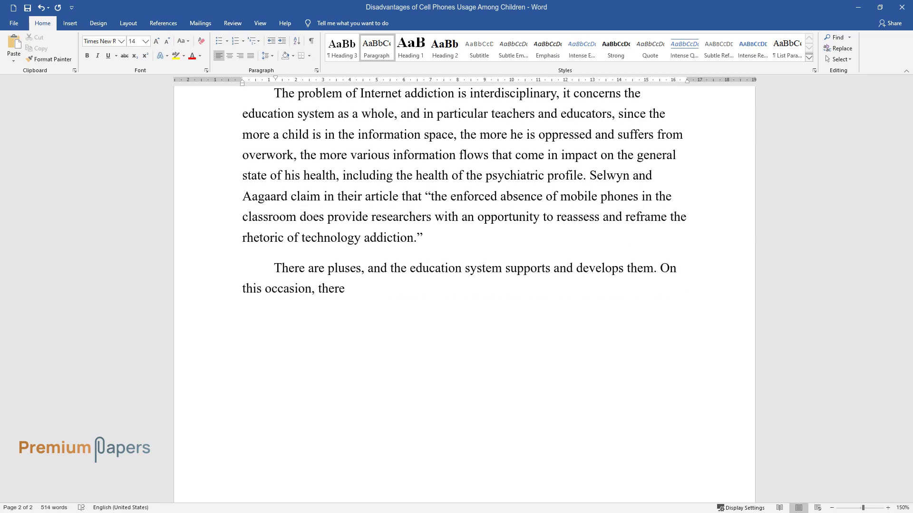
{"action": "type", "text": ", there is the position of psychologists "}
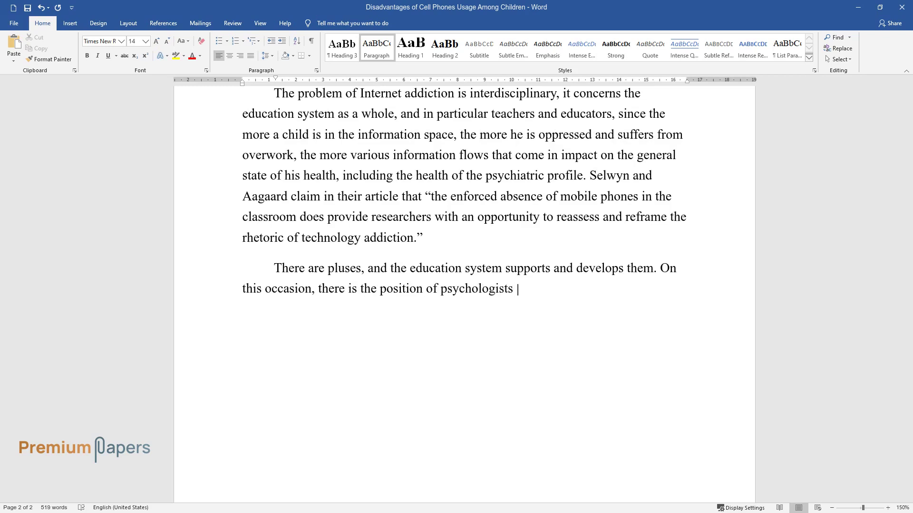
{"action": "type", "text": "and educators. The job of teacher"}
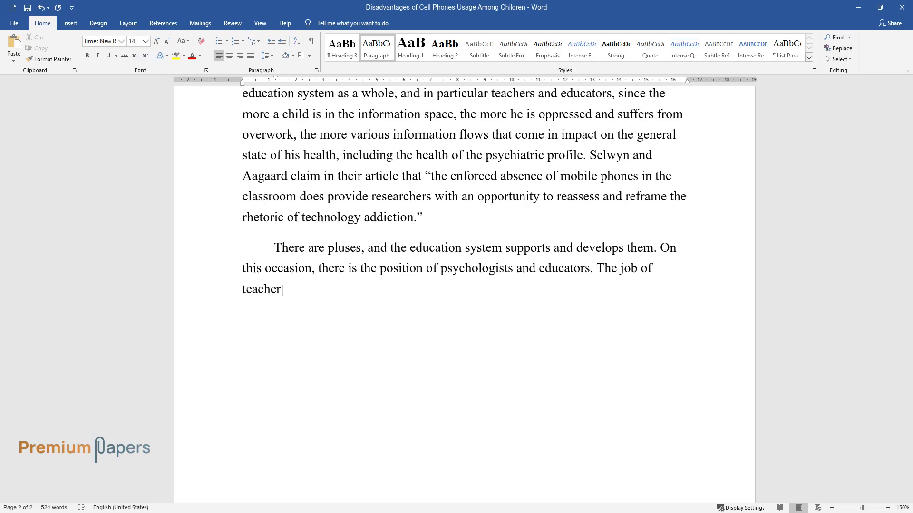
{"action": "type", "text": "s is to access information conten"}
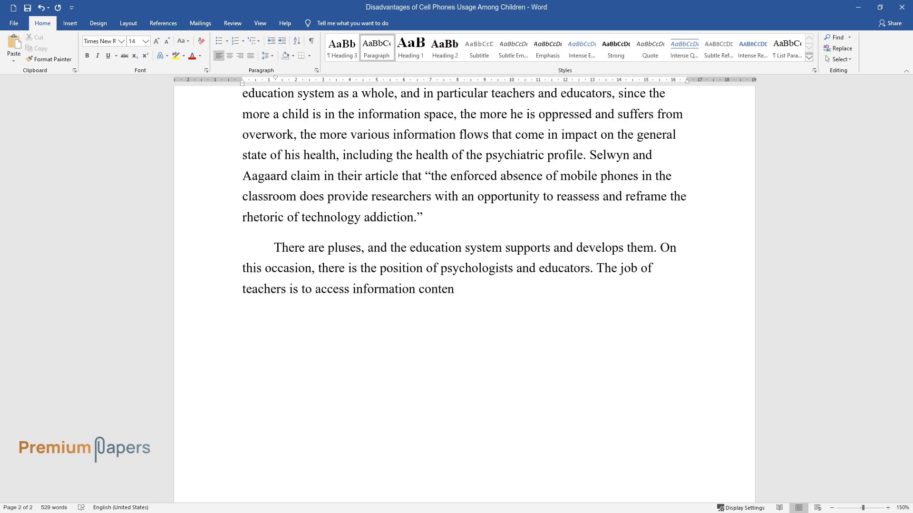
{"action": "type", "text": "t; certain limits and restrictio"}
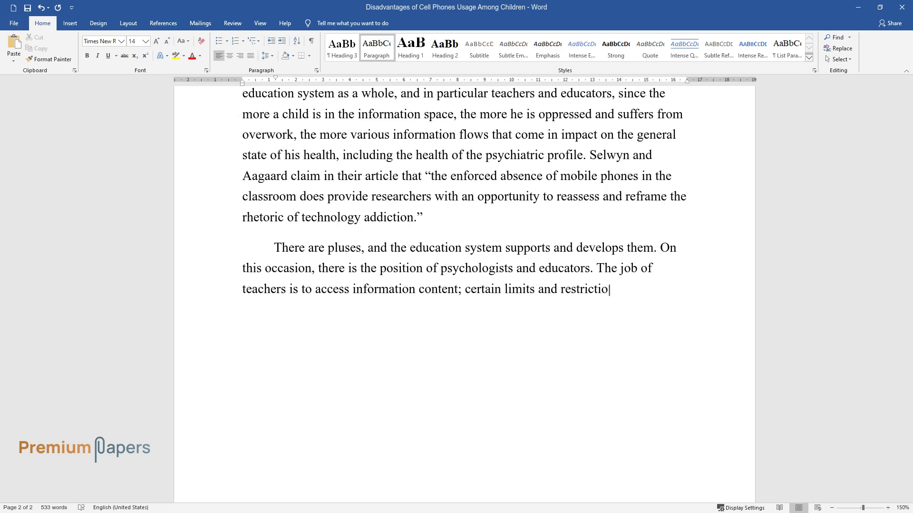
{"action": "type", "text": "ns must be established so"}
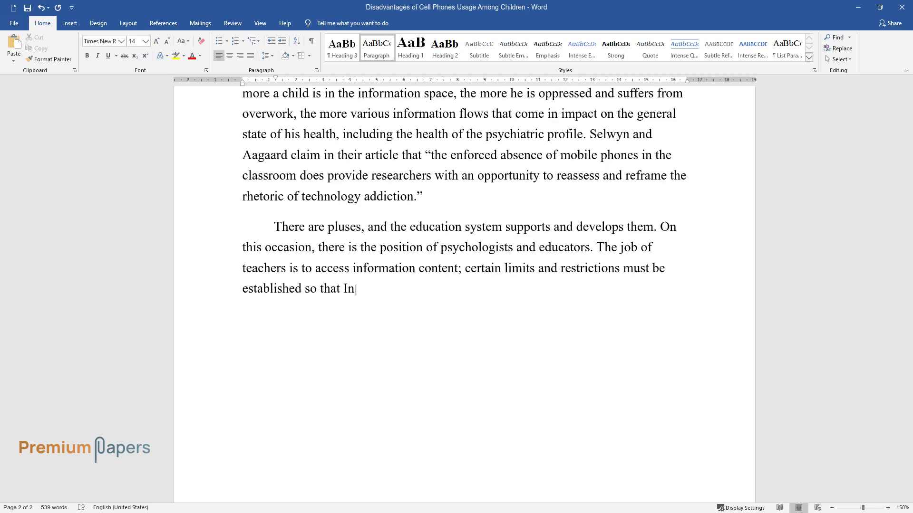
{"action": "type", "text": " that Internet addiction does not develop"}
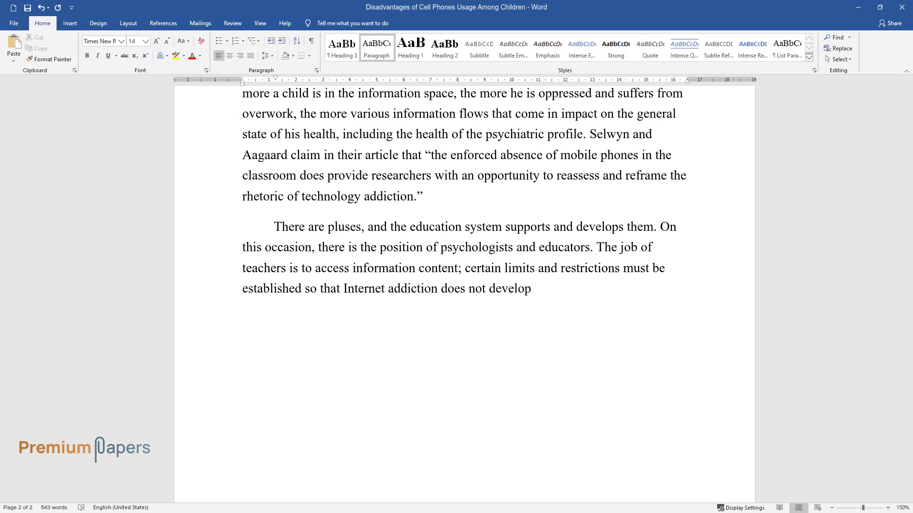
{"action": "type", "text": ". That is, the information environment is a plus,"}
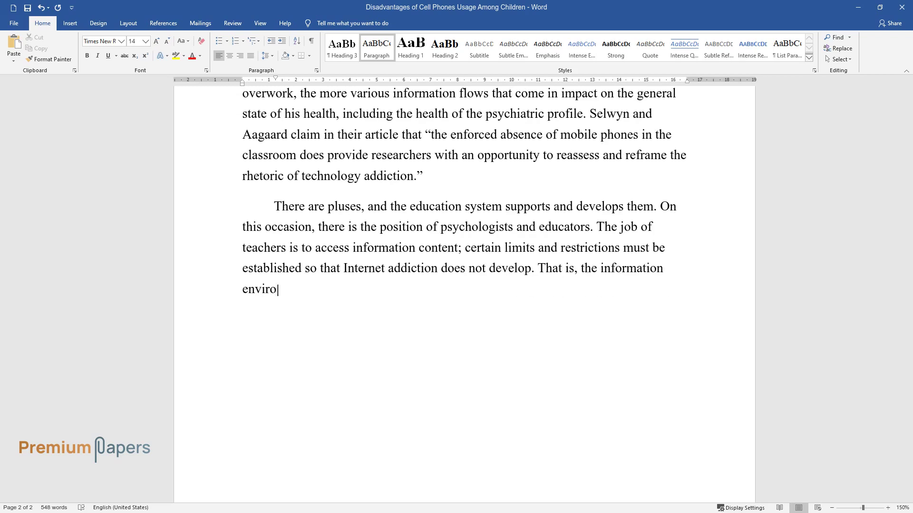
{"action": "type", "text": " but when a child"}
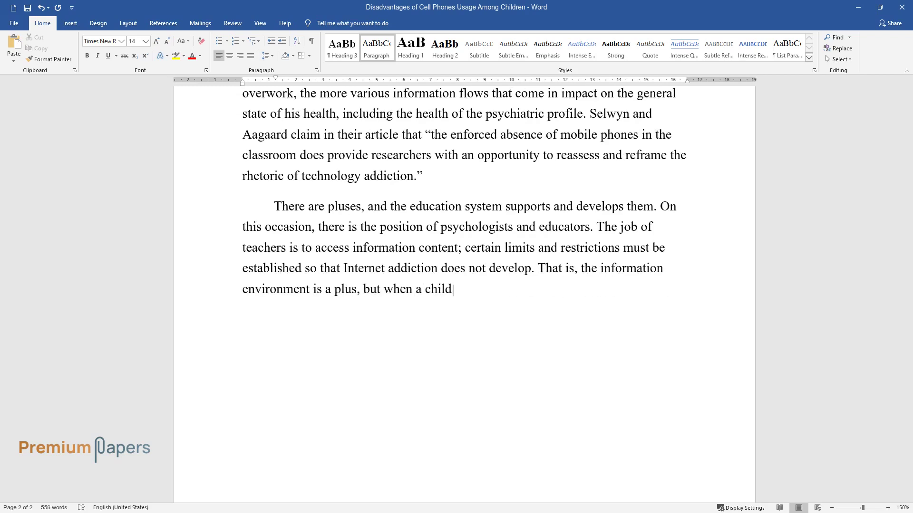
{"action": "type", "text": " is on the Internet for too long, it becomes a minus. Add"}
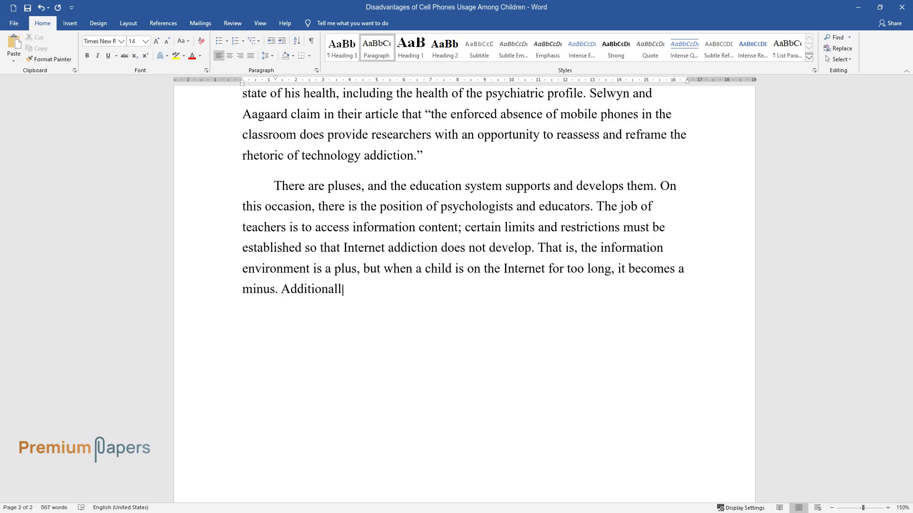
{"action": "type", "text": "itionally, the disadvantage is what goes "}
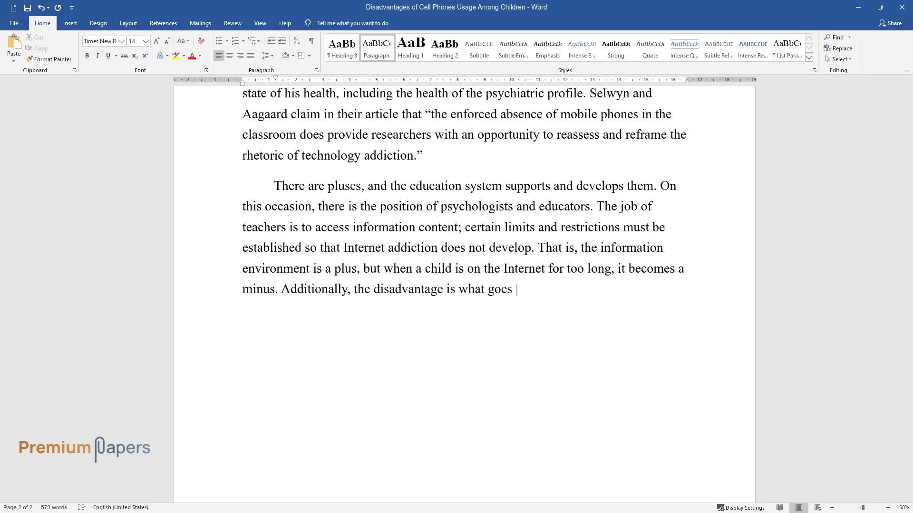
{"action": "type", "text": "on the Internet, what the child i"}
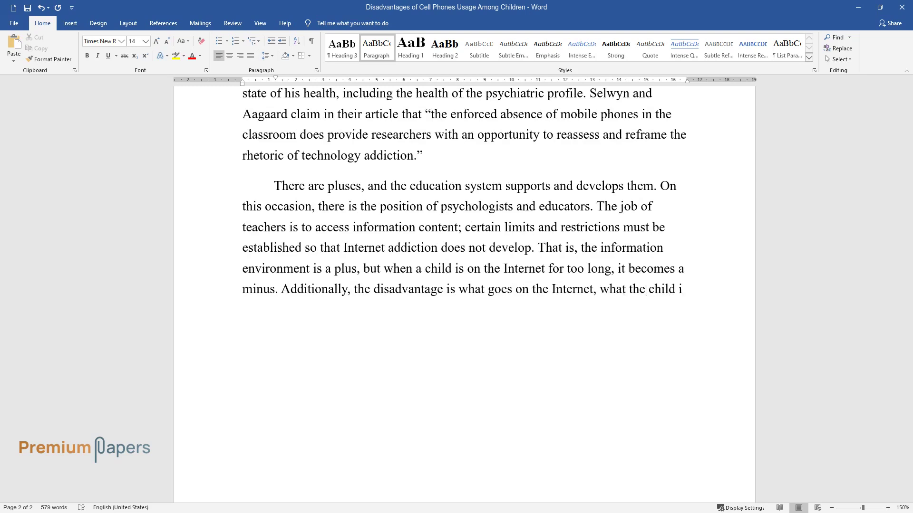
{"action": "type", "text": "s considering because it can be"}
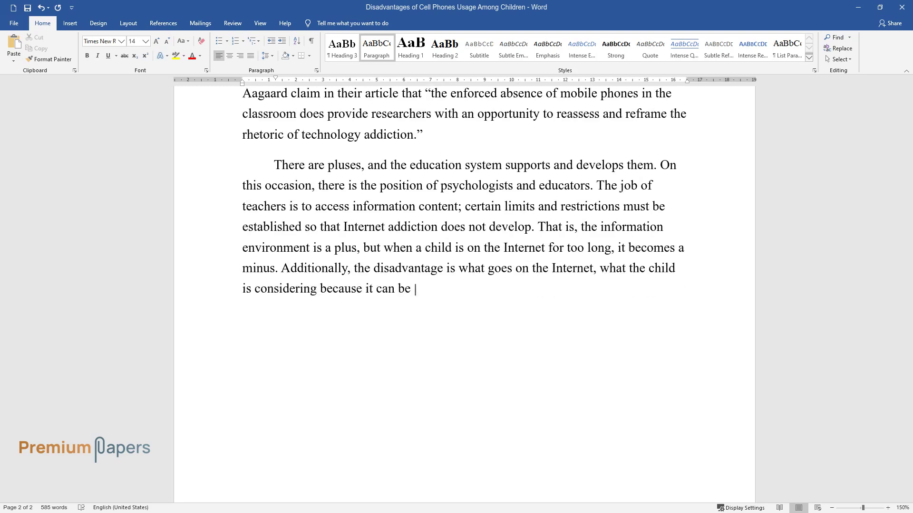
{"action": "type", "text": " various interactive games, immers"}
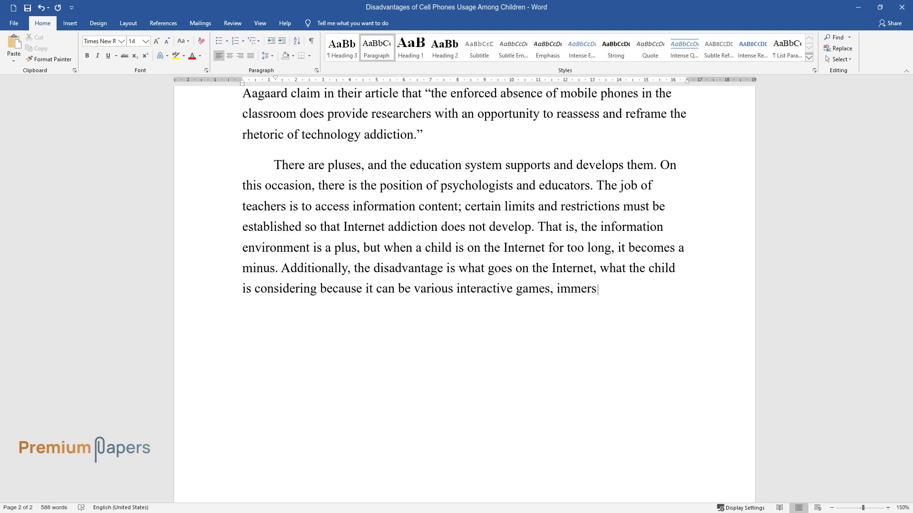
{"action": "type", "text": "ion in virtual reality, and avoid"}
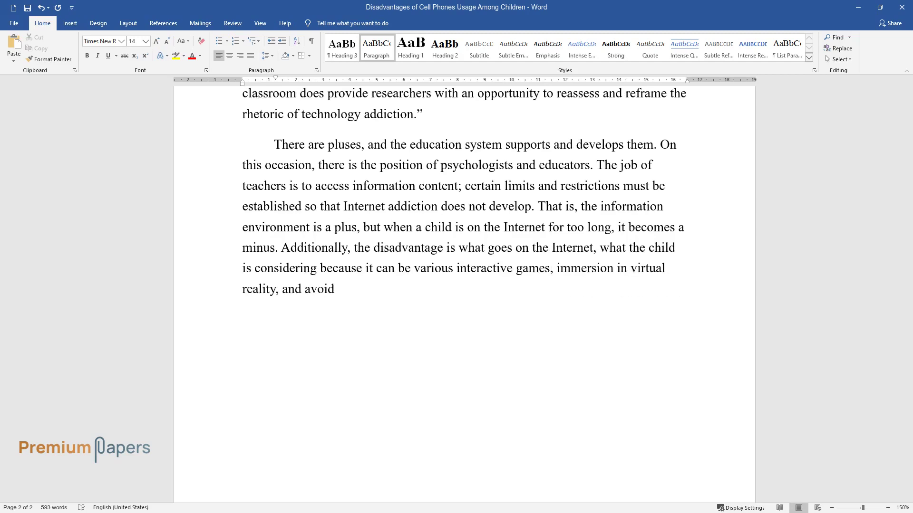
{"action": "type", "text": "ing real-world problems such as family, school, and in the future"}
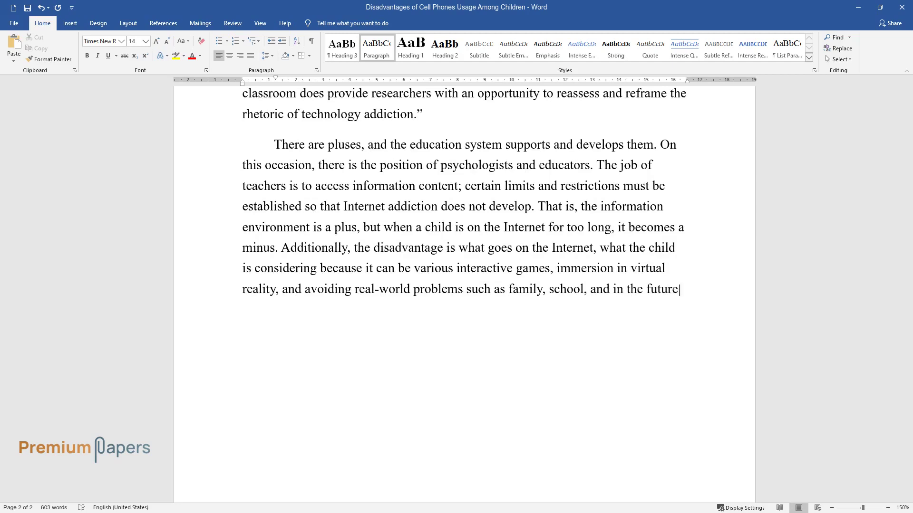
{"action": "type", "text": ", social."}
{"action": "key", "text": "Return"}
Step: Add the paragraph on psychiatrists and narcologists preventing Internet addiction, then begin 'The daily use of the World Wide Web'
{"action": "type", "text": "Those w"}
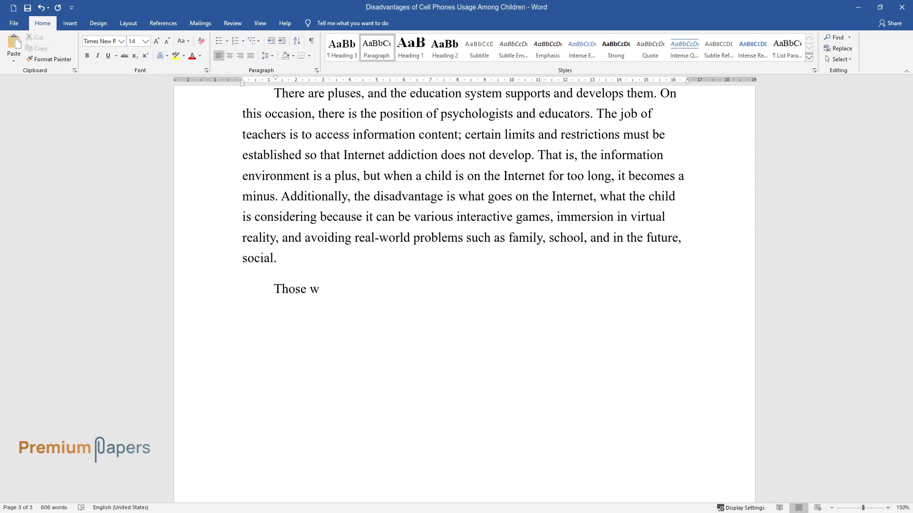
{"action": "type", "text": "ho know what addictions are involve"}
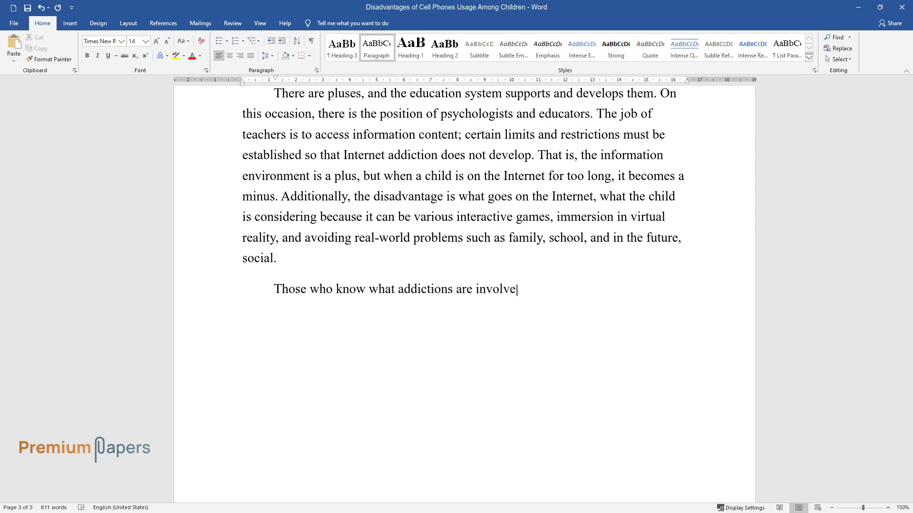
{"action": "type", "text": "d in Internet dependence and these are psychiatrists and nar"}
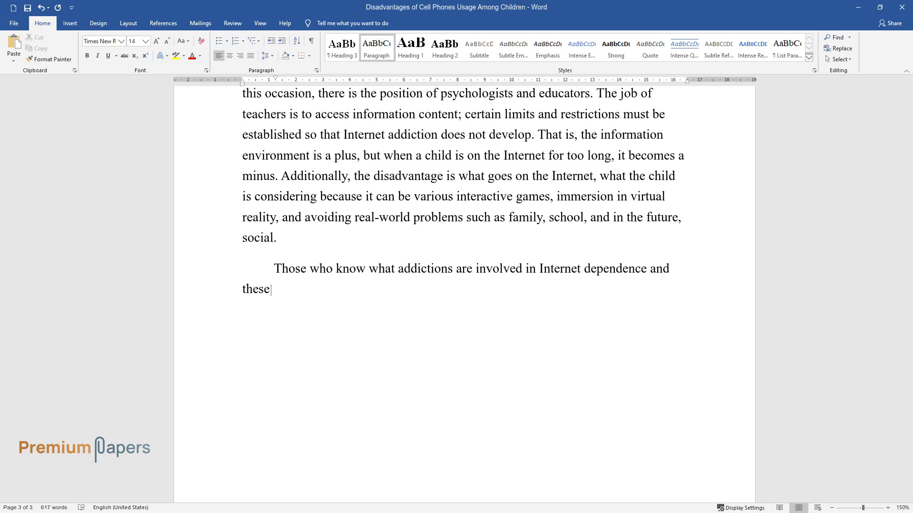
{"action": "type", "text": "cologists"}
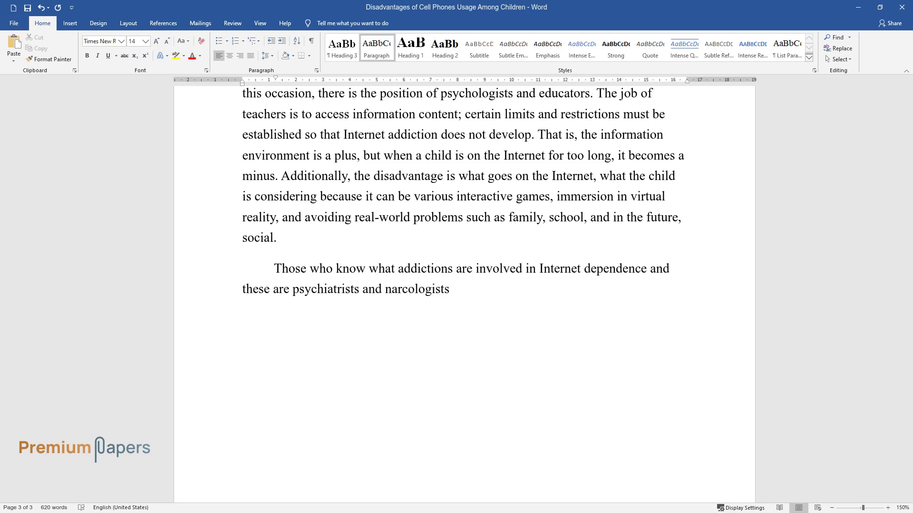
{"action": "type", "text": ", clinical and medical psychologis"}
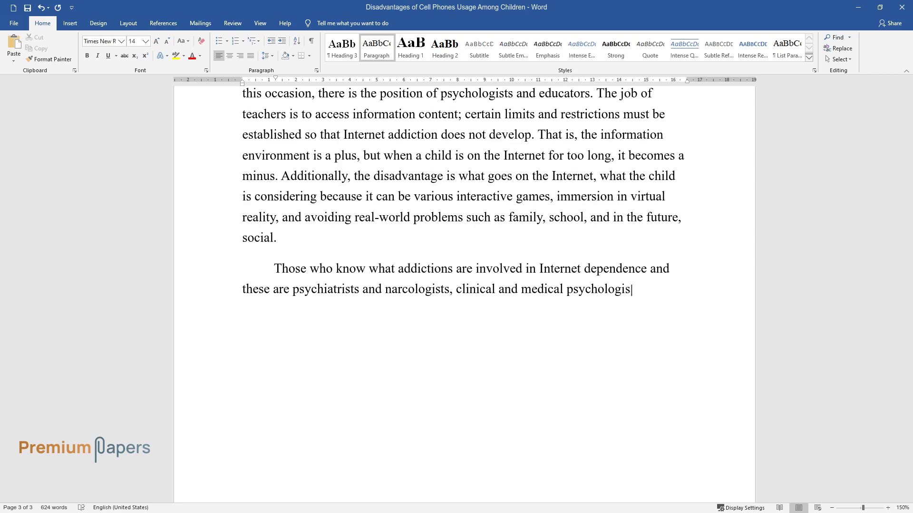
{"action": "type", "text": "ts always help specialists in the h"}
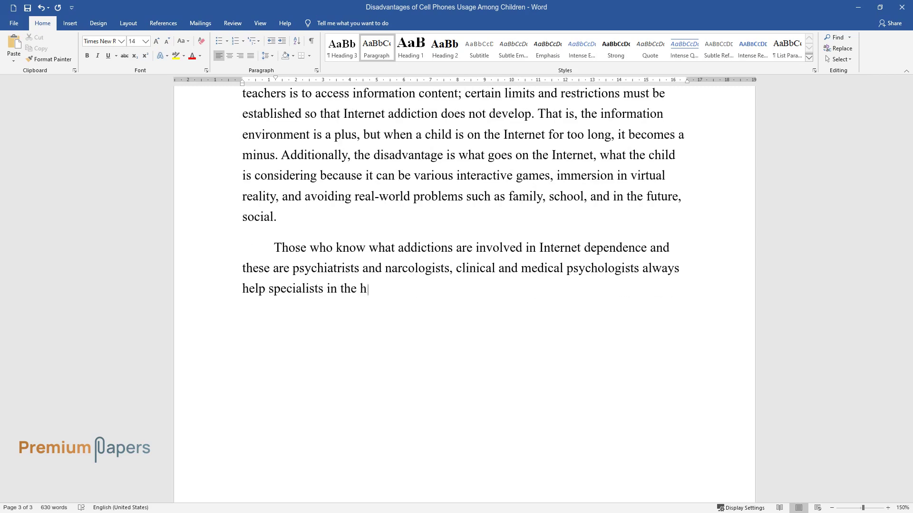
{"action": "type", "text": "ealthcare system. The transition f"}
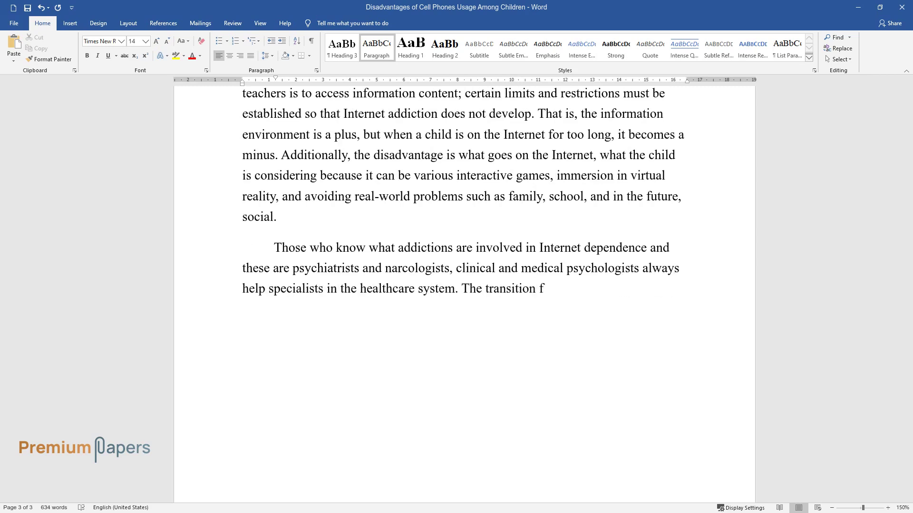
{"action": "type", "text": "rom the norm to pathology, the form"}
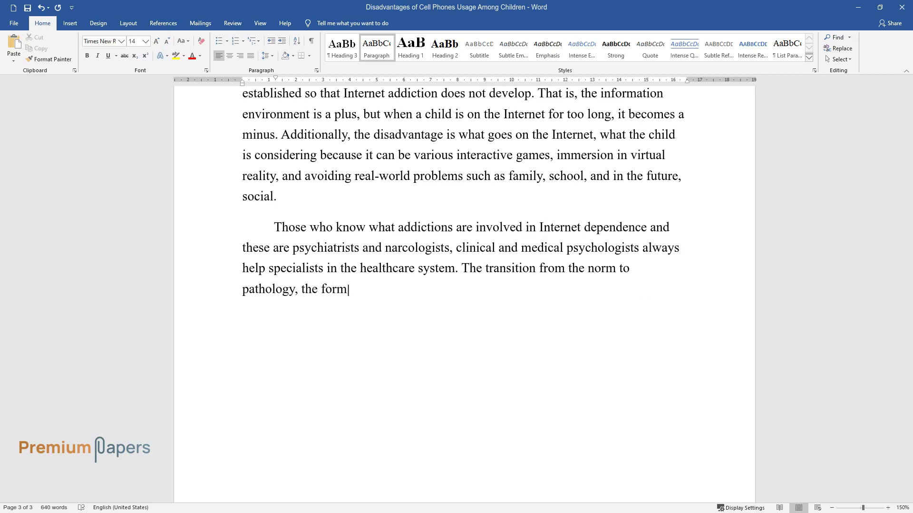
{"action": "type", "text": "ation of dependence, needs to be d"}
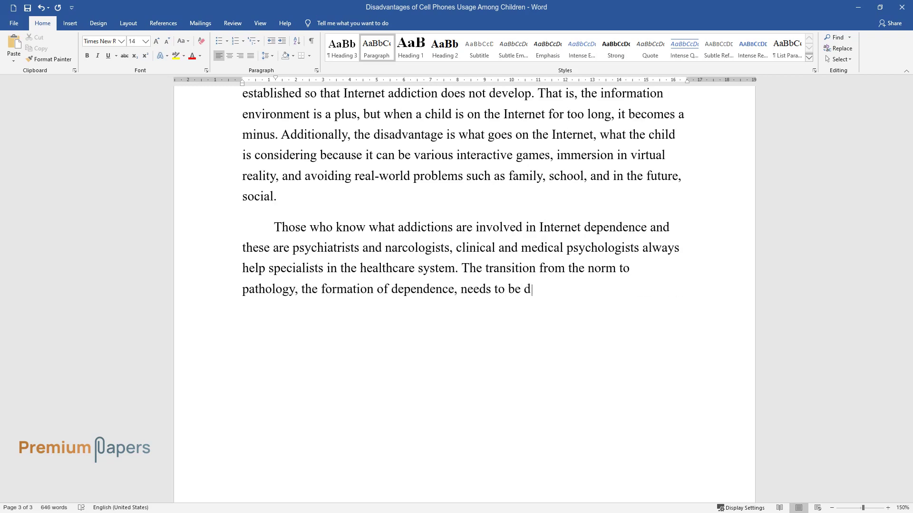
{"action": "type", "text": "iscussed and warned by the public, parents,"}
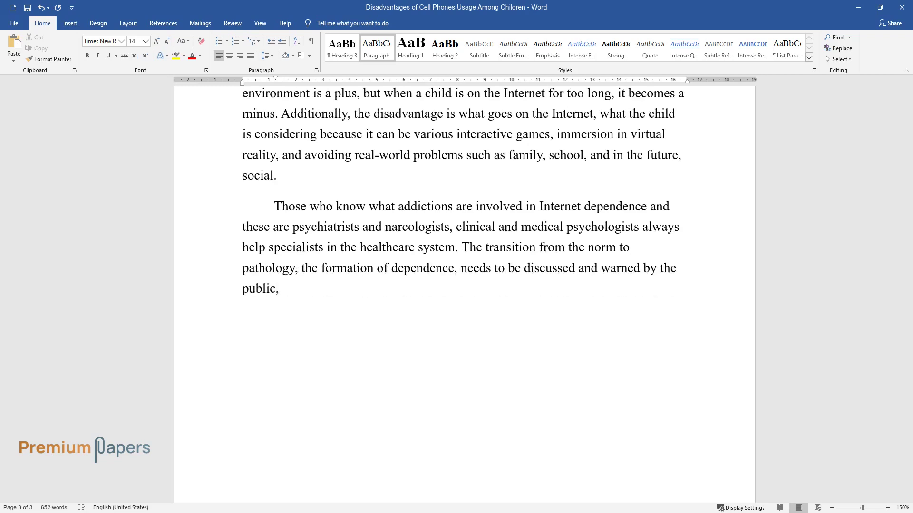
{"action": "type", "text": " educators, and academics."}
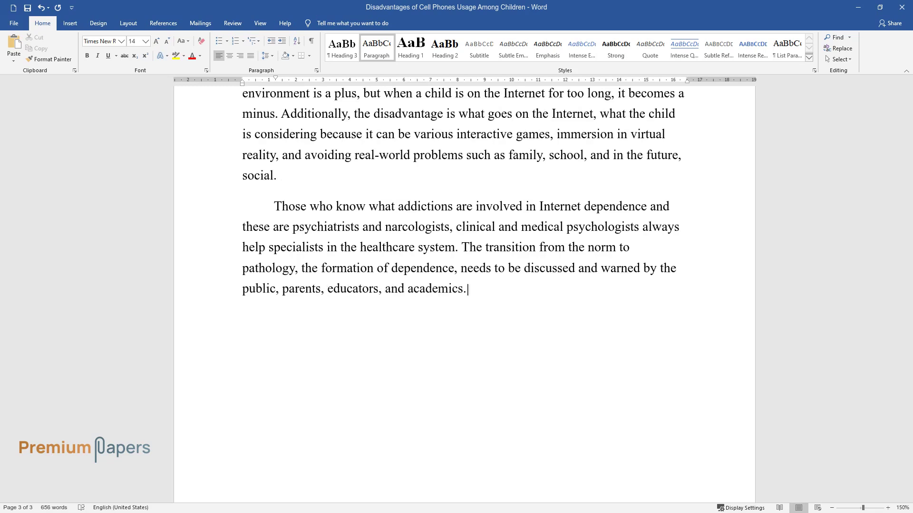
{"action": "type", "text": " Teachers' main task is to talk about preven"}
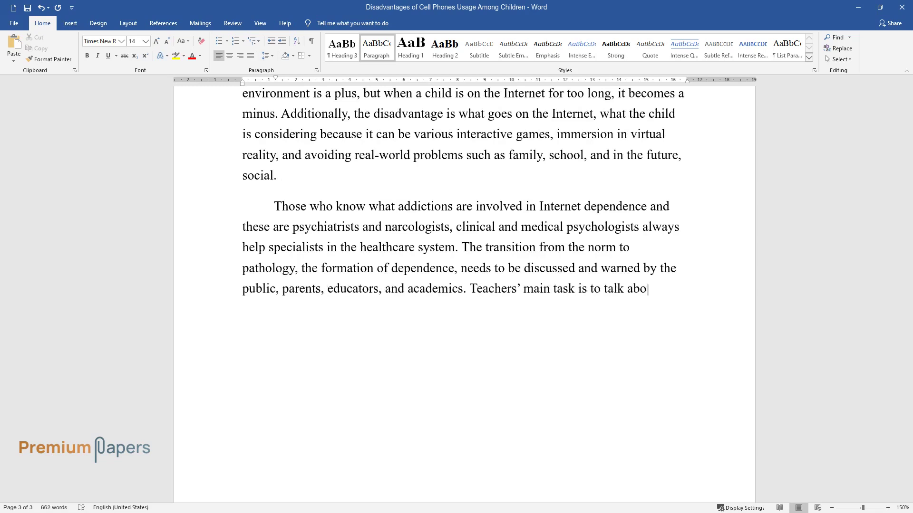
{"action": "type", "text": "tion, including some corr"}
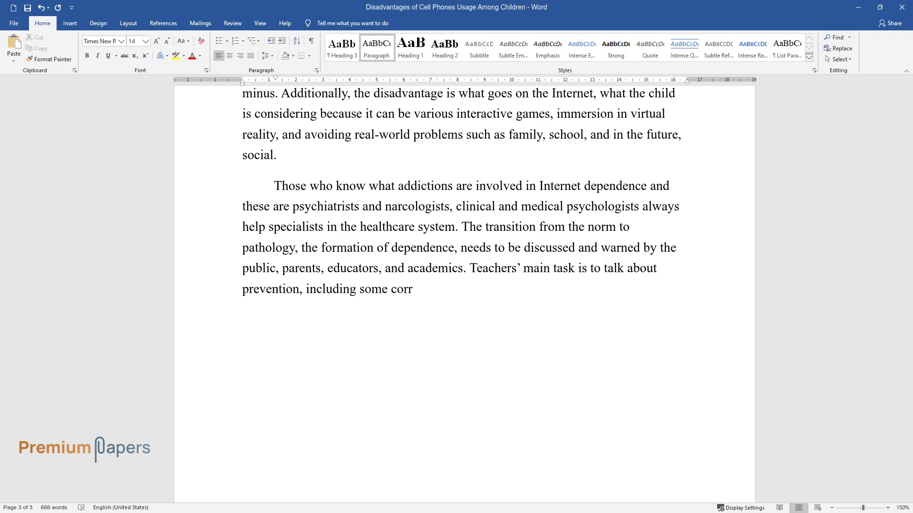
{"action": "type", "text": "ections so that the state of Intern"}
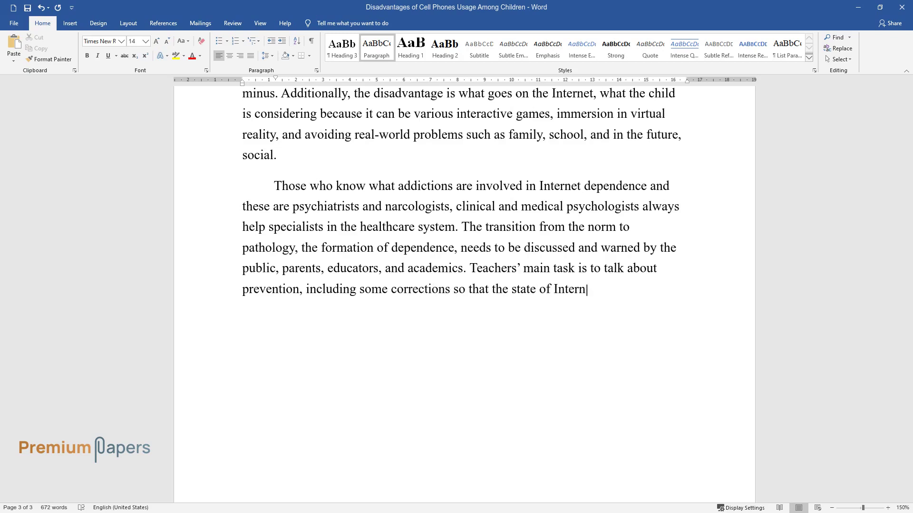
{"action": "type", "text": "et addiction does not develop."}
{"action": "key", "text": "Return"}
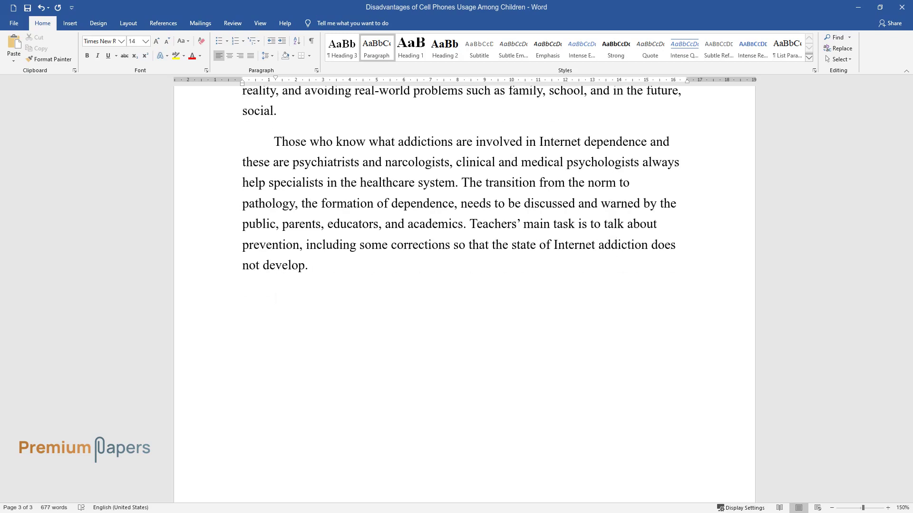
{"action": "type", "text": "The daily use of"}
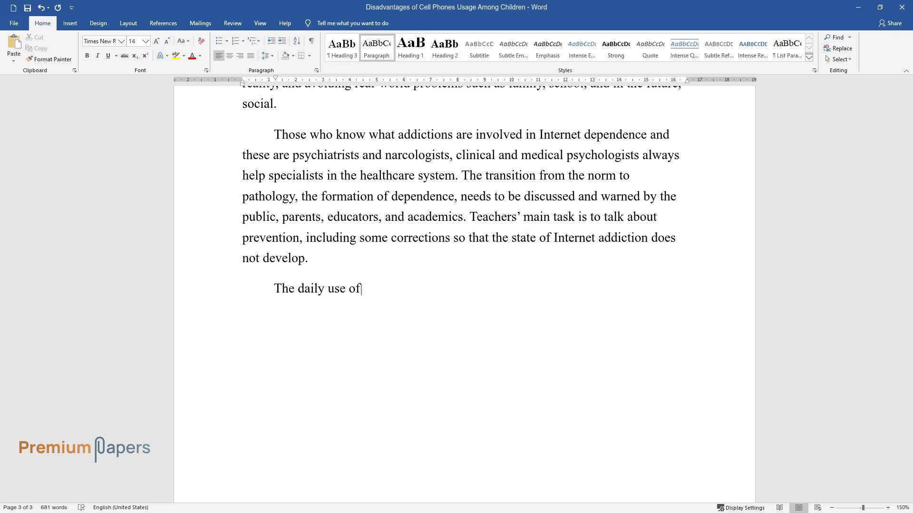
{"action": "type", "text": " the World Wide Web leads to the fac"}
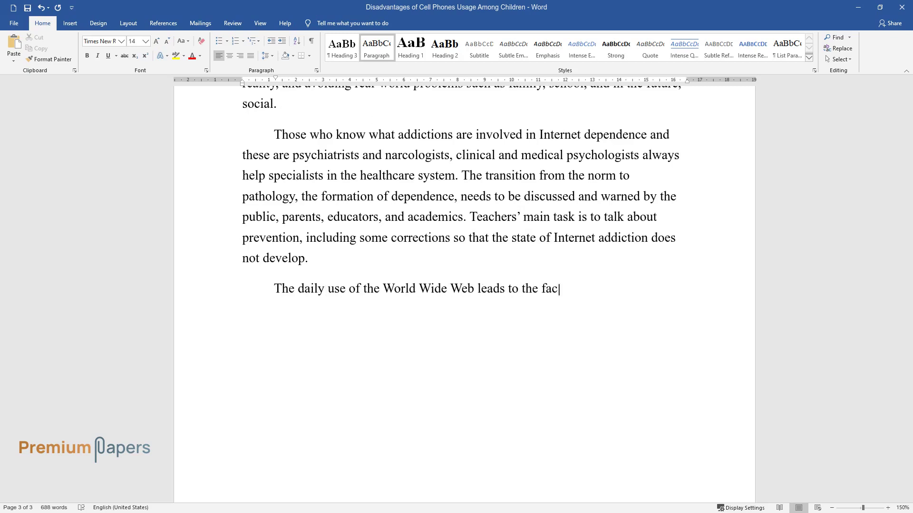
{"action": "type", "text": "t that some forms of social"}
{"action": "type", "text": " interacti"}
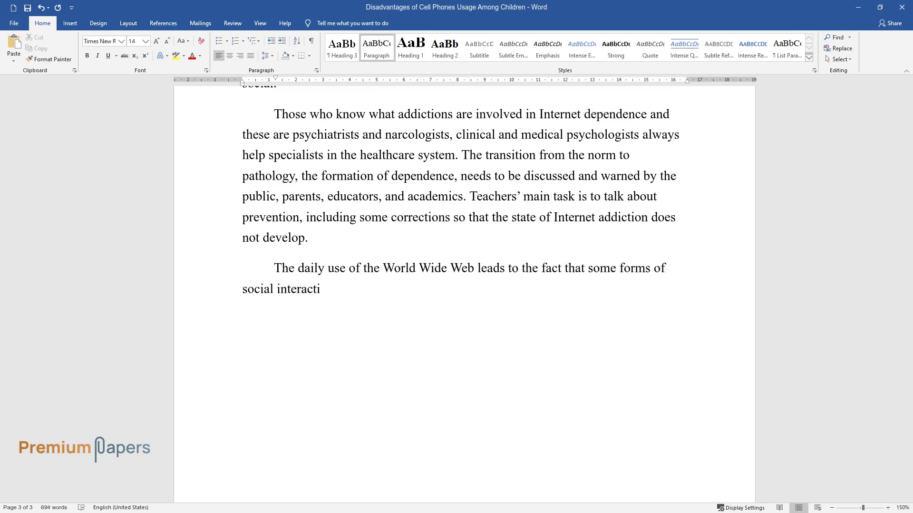
{"action": "type", "text": "on \"flow\" online, or at least dupli"}
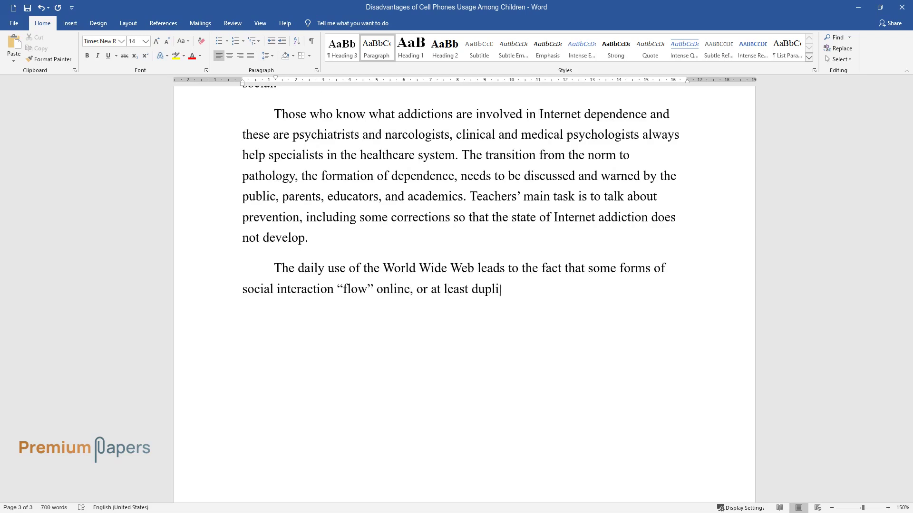
{"action": "type", "text": "cated more in this dimension, having"}
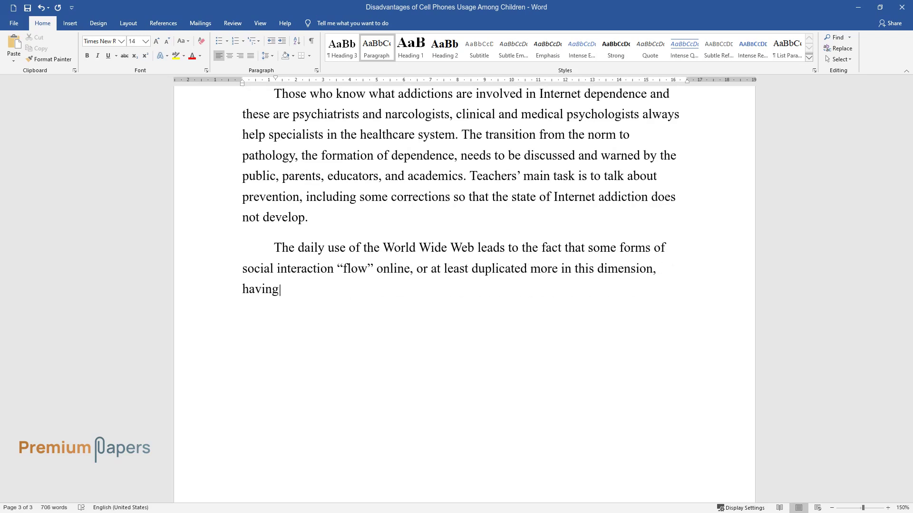
{"action": "type", "text": " an inevitable impact on the situati"}
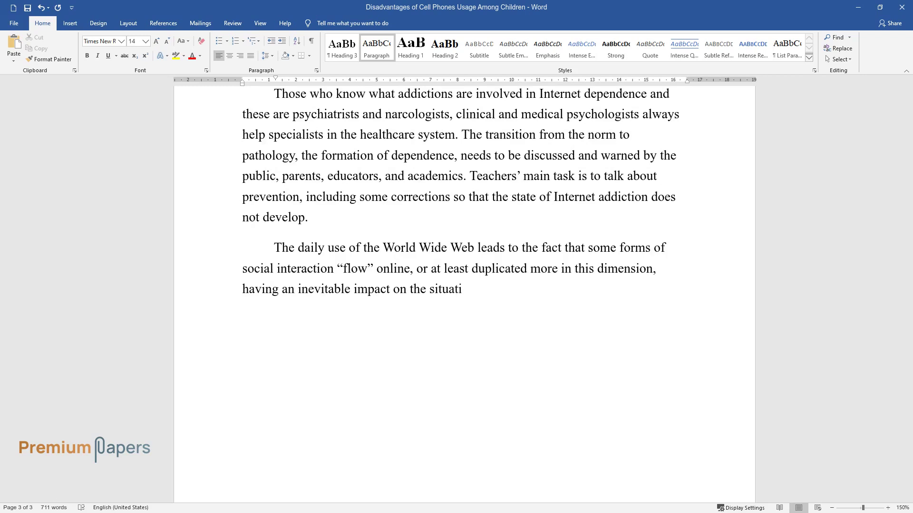
{"action": "type", "text": "on in the team. Cyberbullying, or bu"}
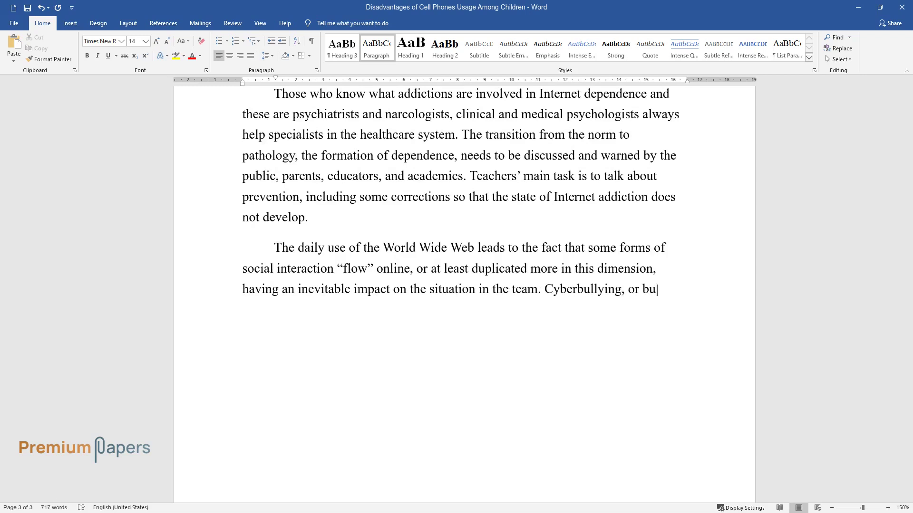
{"action": "type", "text": "llying on the net, is increasingly "}
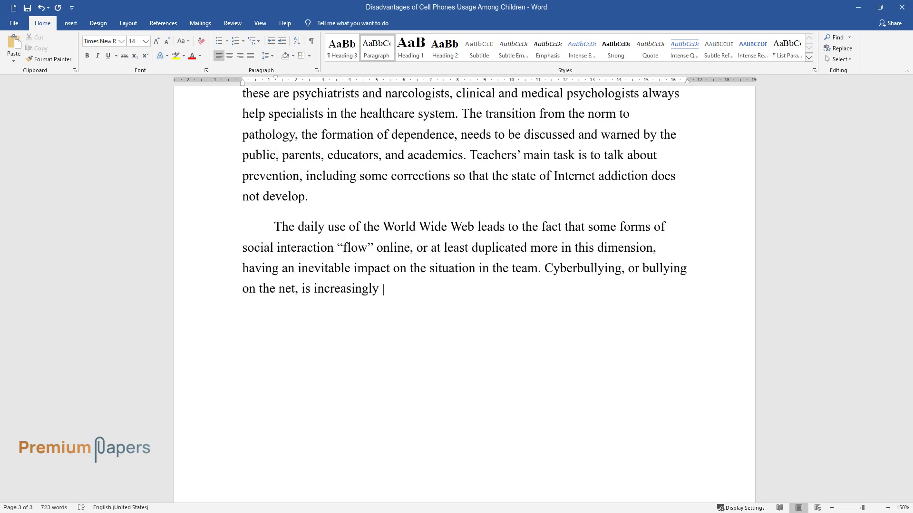
{"action": "type", "text": "becoming an object of attention from"}
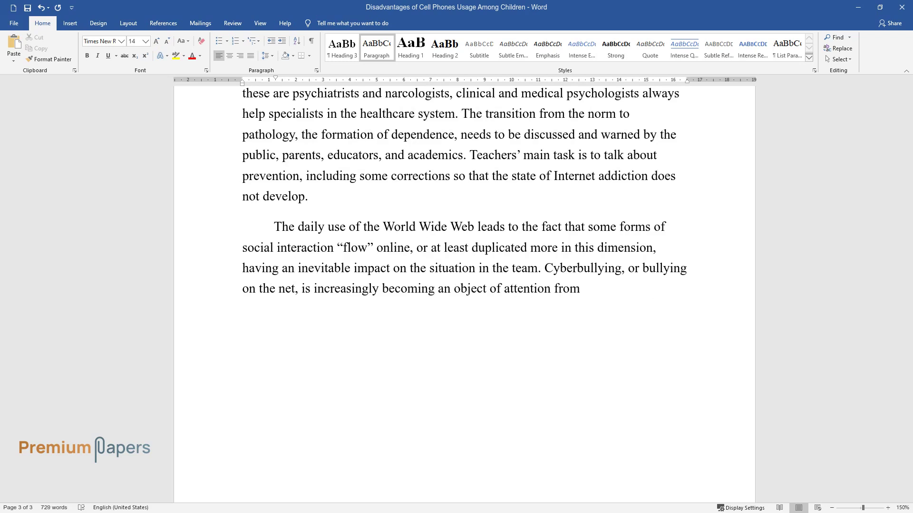
{"action": "type", "text": " the school and an occasion to rethi"}
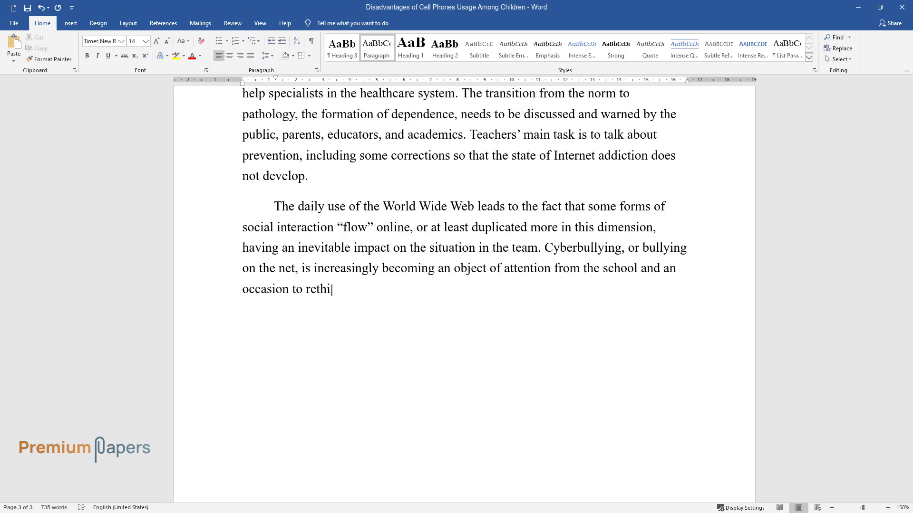
{"action": "type", "text": "nk the role of the teacher. Selwyn "}
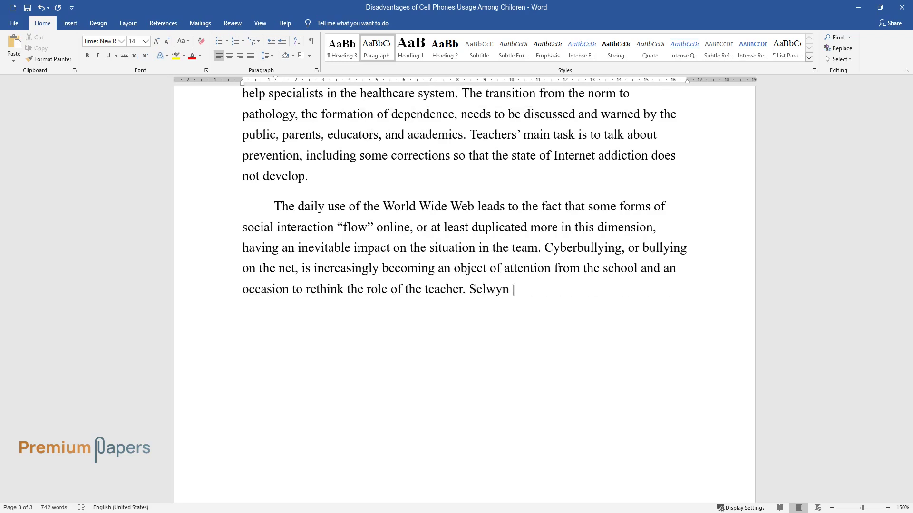
{"action": "type", "text": "and Aagaard write in their paper that “cyberbullying also tends"}
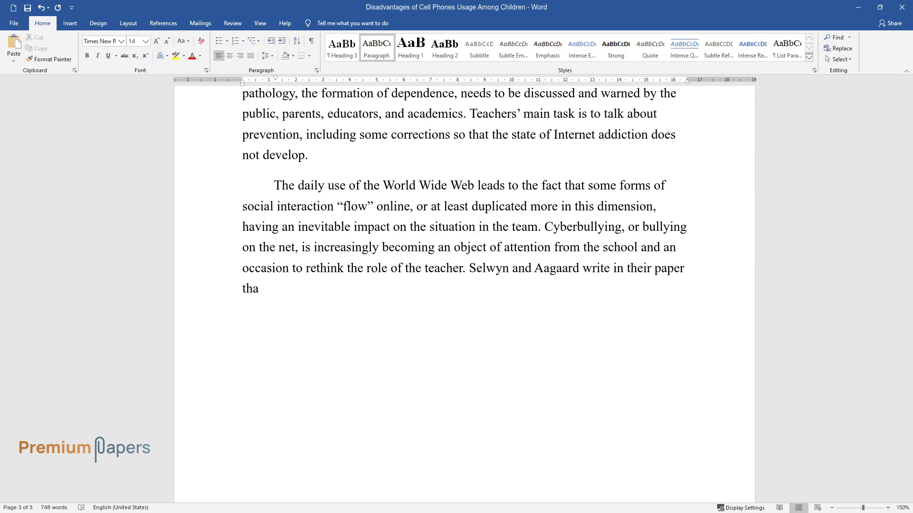
{"action": "type", "text": " to occur"}
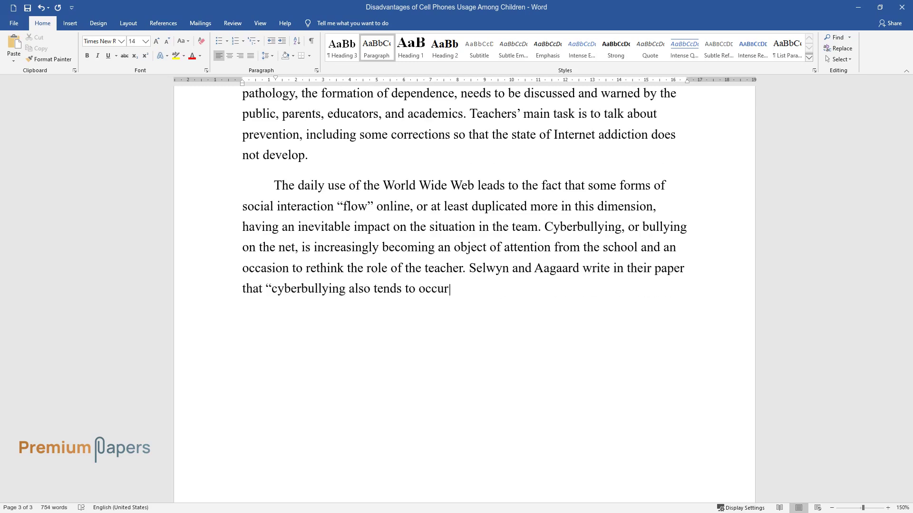
{"action": "type", "text": " in technologically mediated spaces "}
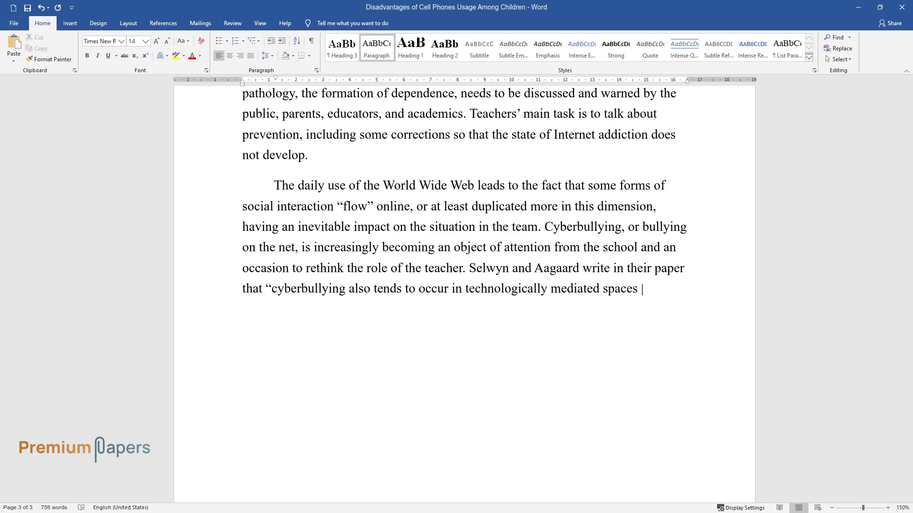
{"action": "type", "text": "to which adults have little access."}
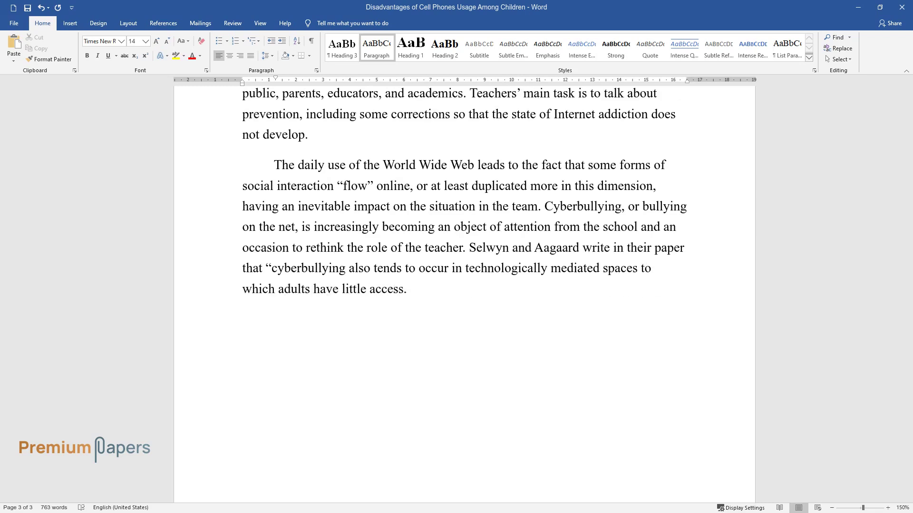
{"action": "type", "text": "\""}
Step: End the cyberbullying paragraph after the Selwyn and Aagaard quote on adult access and start a new paragraph
{"action": "key", "text": "Return"}
Step: Write the paragraph on children facing ridicule, threats and bullying, ending 'in current conditions.'
{"action": "type", "text": "Children may "}
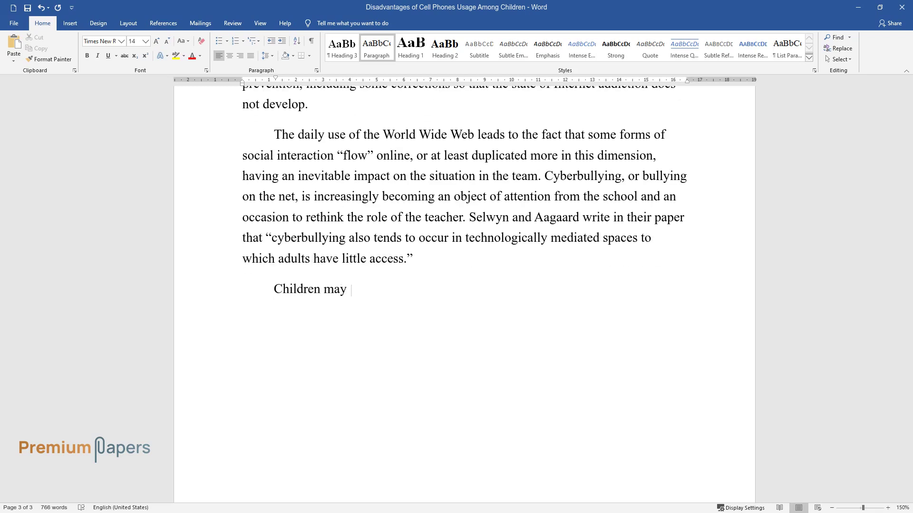
{"action": "type", "text": "be faced with ridicule, threats, and"}
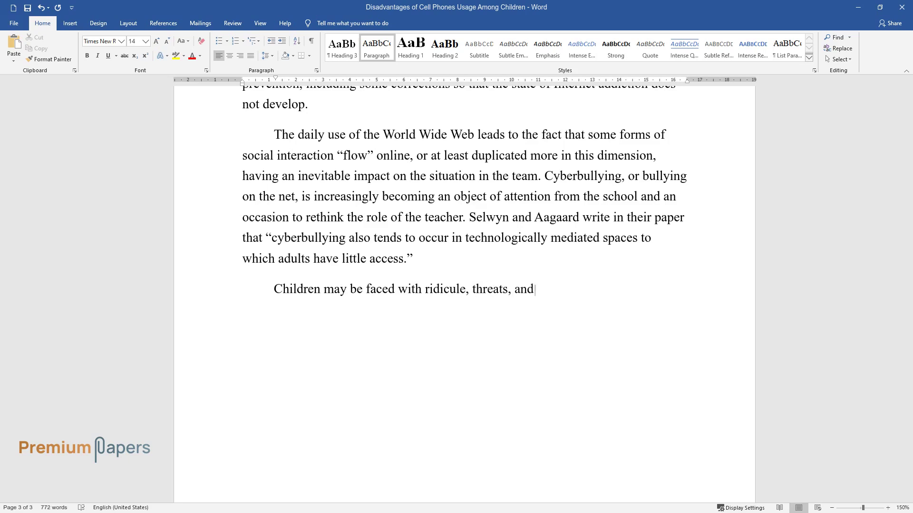
{"action": "type", "text": " bullying by their peers idren may be faced with ridicule, threats, and bullying by their peers in the wal"}
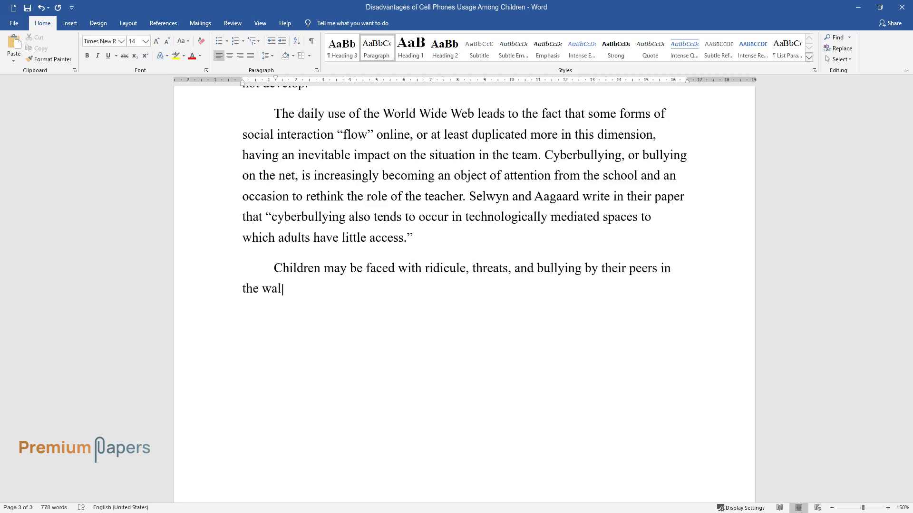
{"action": "type", "text": "ls of educational institutions and b"}
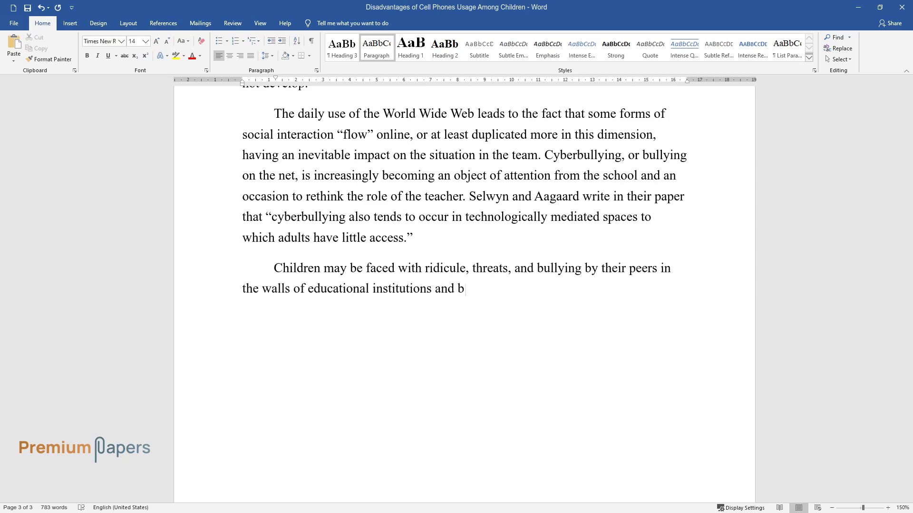
{"action": "type", "text": "eyond. However, with the development"}
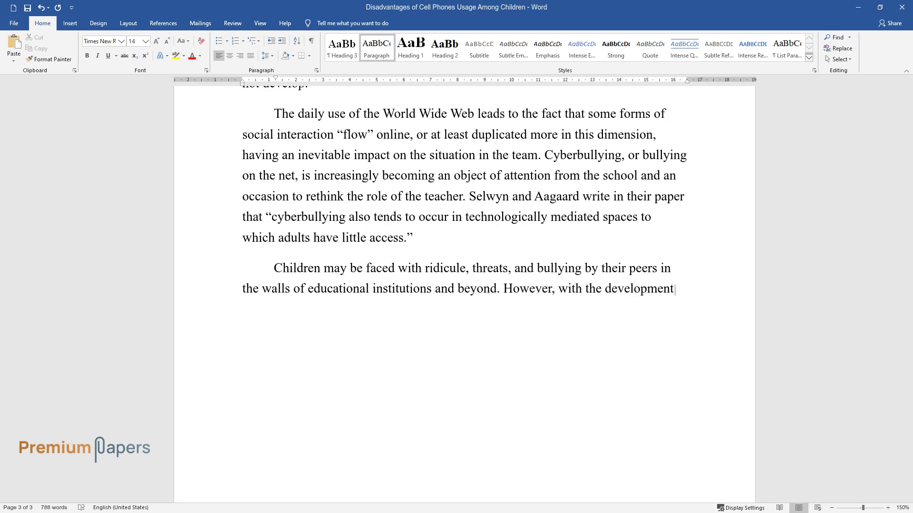
{"action": "type", "text": " of social networks and new technol"}
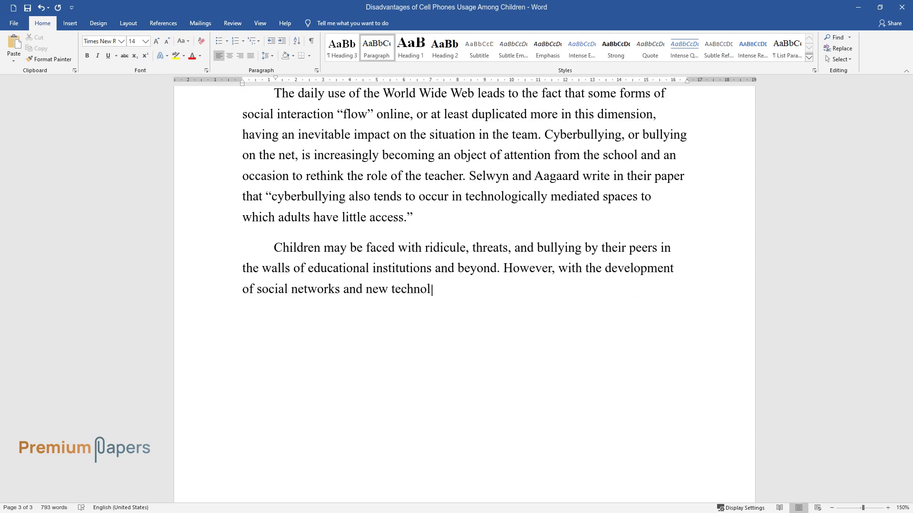
{"action": "type", "text": "ogies, they become more vulnerable, "}
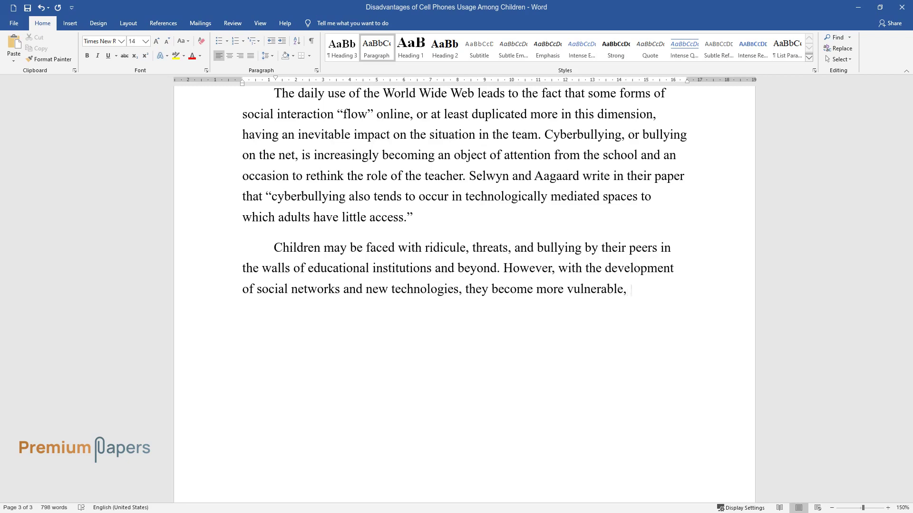
{"action": "type", "text": "so the very phenomenon of aggression"}
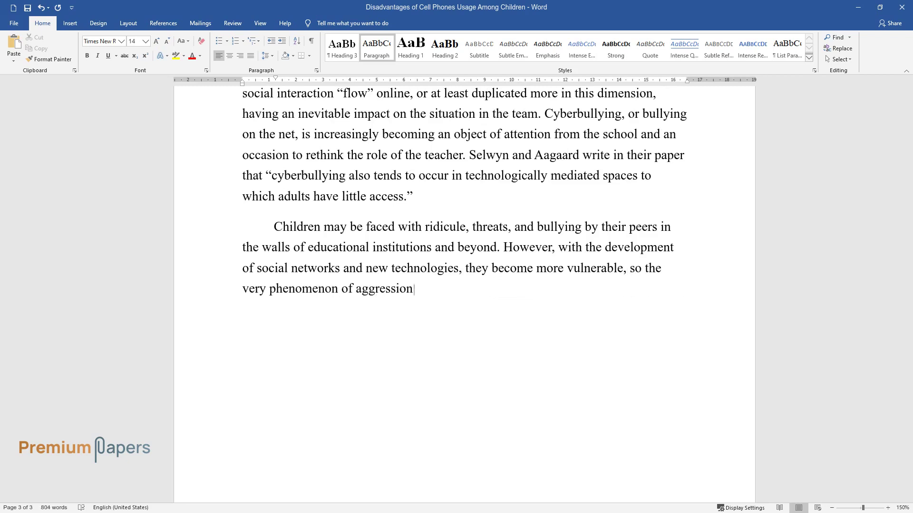
{"action": "type", "text": " and bullying among children receive"}
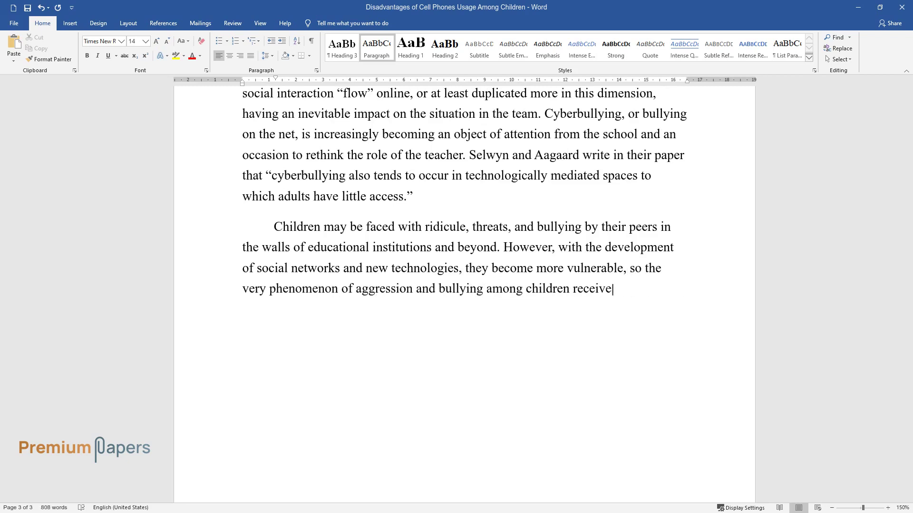
{"action": "type", "text": "s a new impetus for growth in curre"}
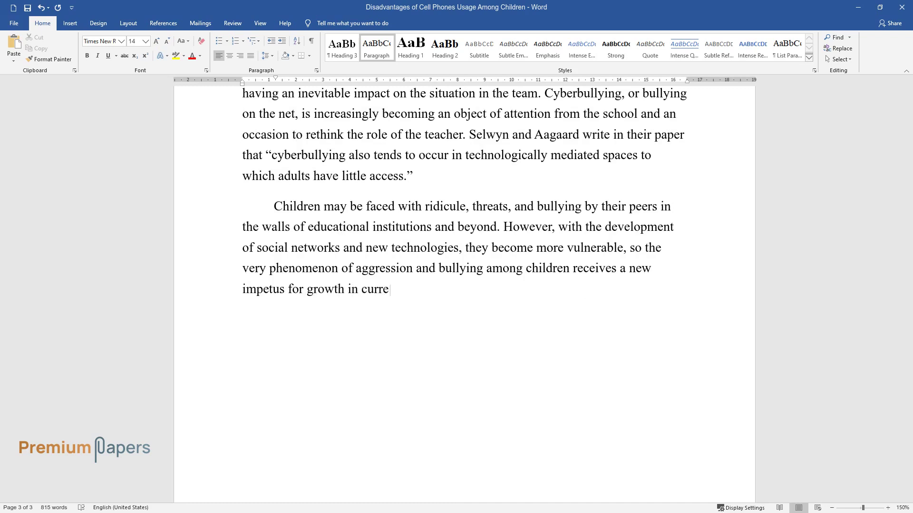
{"action": "type", "text": "nt conditions."}
{"action": "key", "text": "Return"}
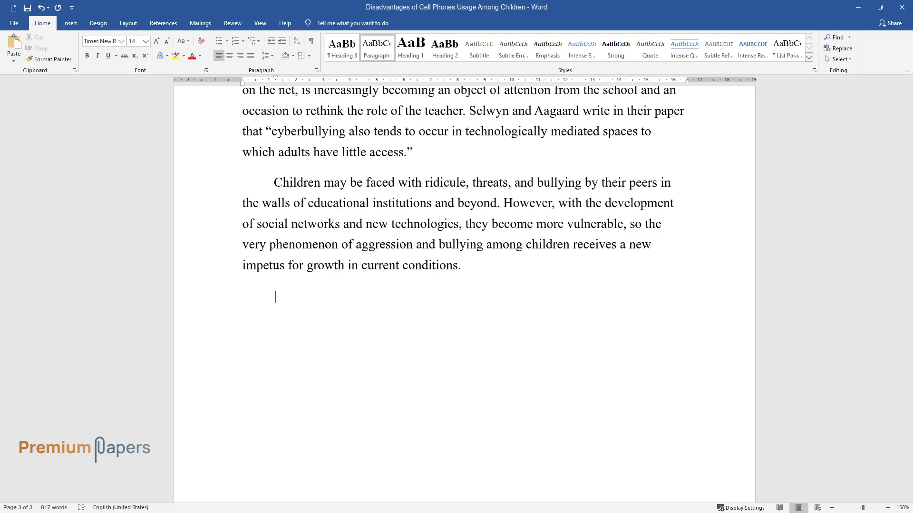
Step: Write the medical-threats paragraph ending with the Miller et al. quote on spatial memory
{"action": "type", "text": "In addition to the multiple soc"}
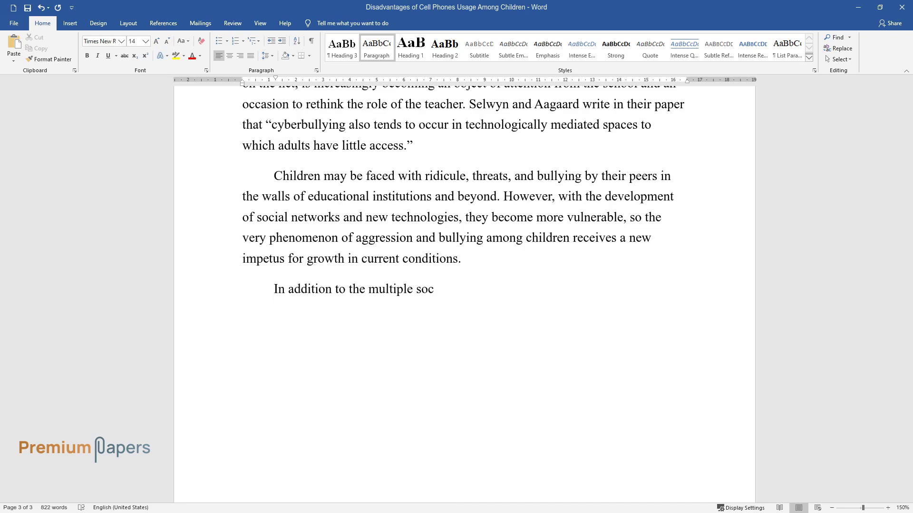
{"action": "type", "text": "ial disadvantages of using mobile "}
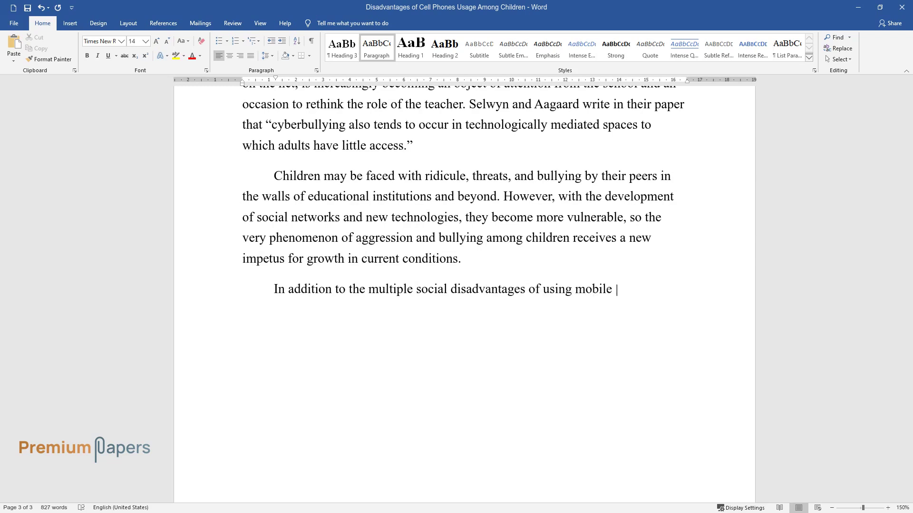
{"action": "type", "text": "phones, there are also severe medi"}
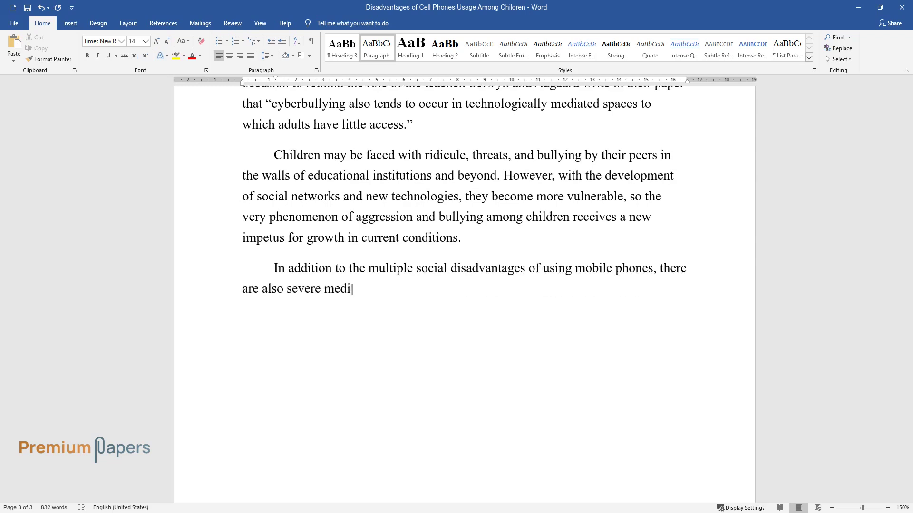
{"action": "type", "text": "cal threats to children under 12 y"}
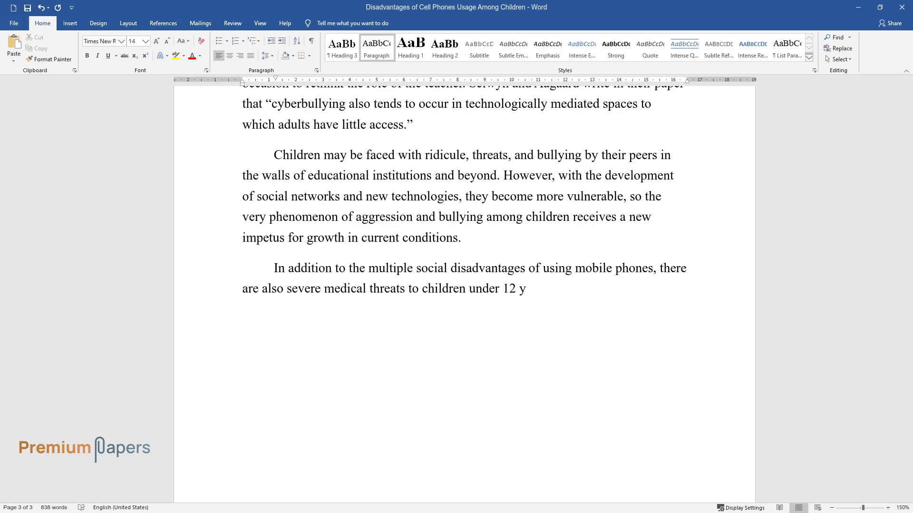
{"action": "type", "text": "ears old. Active users of mobile telephones slowed down the"}
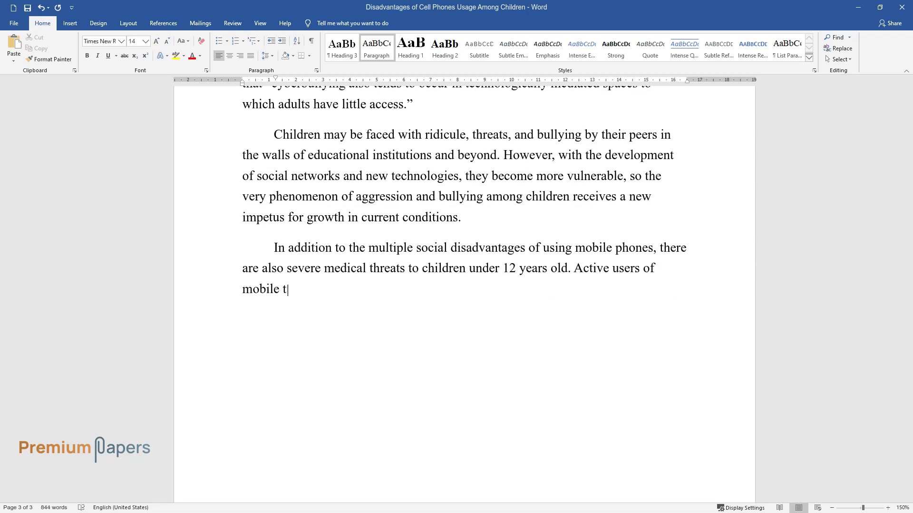
{"action": "type", "text": " reaction"}
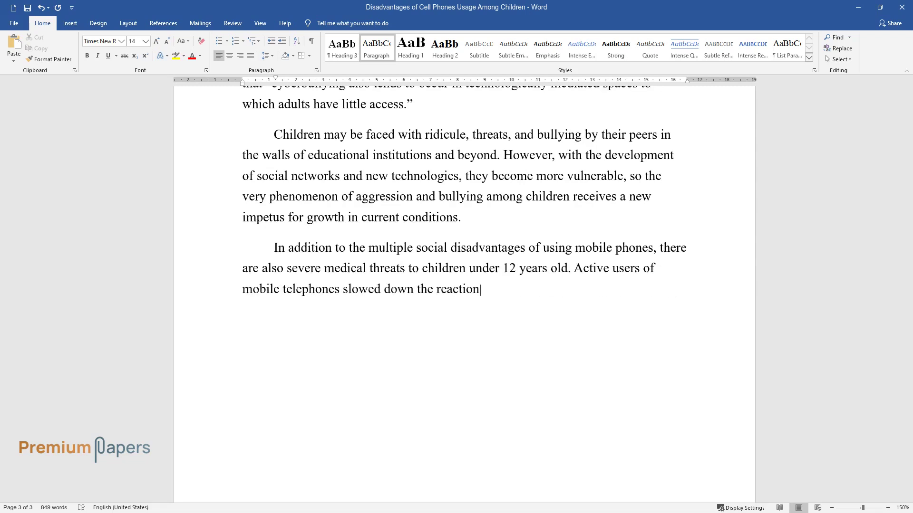
{"action": "type", "text": " to light and sound signals; the n"}
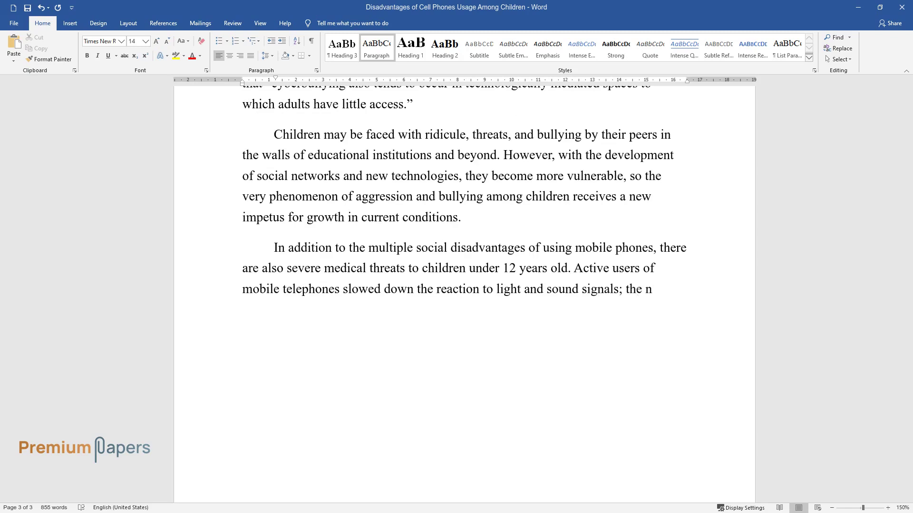
{"action": "type", "text": "umber of errors in writing signif"}
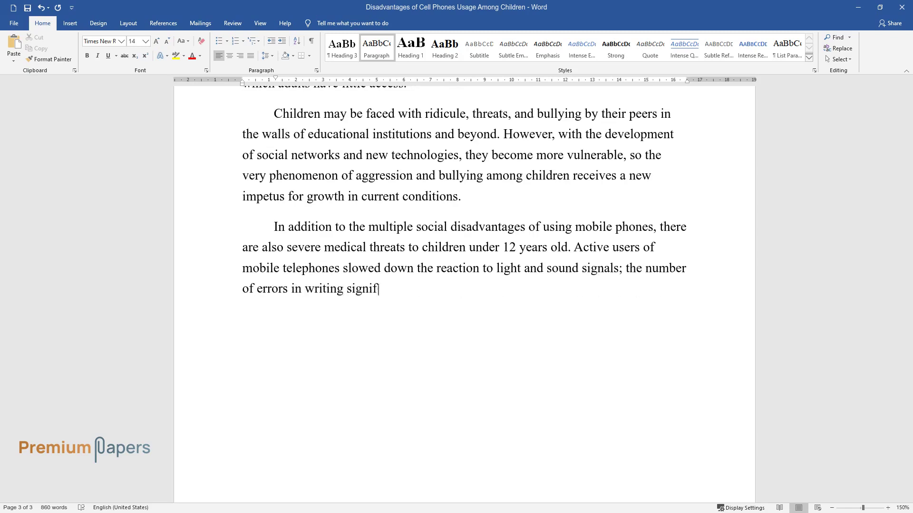
{"action": "type", "text": "icantly increased. Moreover, decre"}
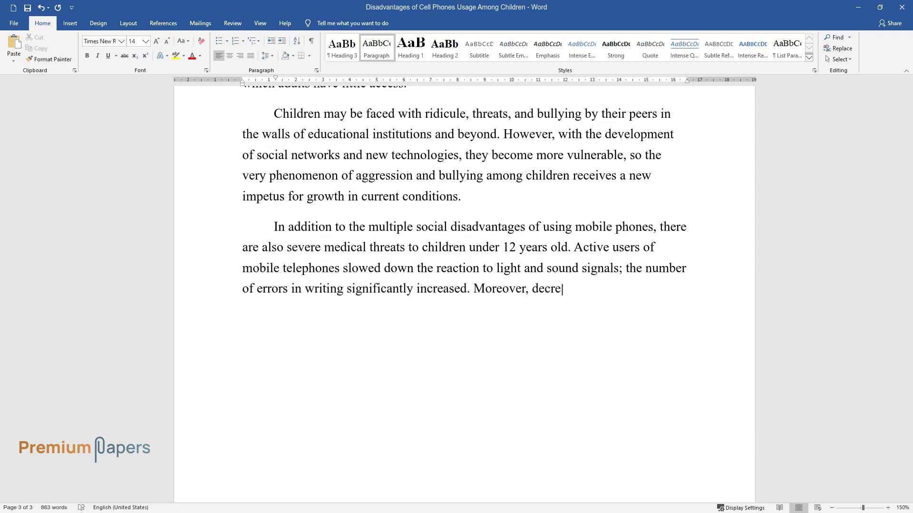
{"action": "type", "text": "ased performance indicators weaken"}
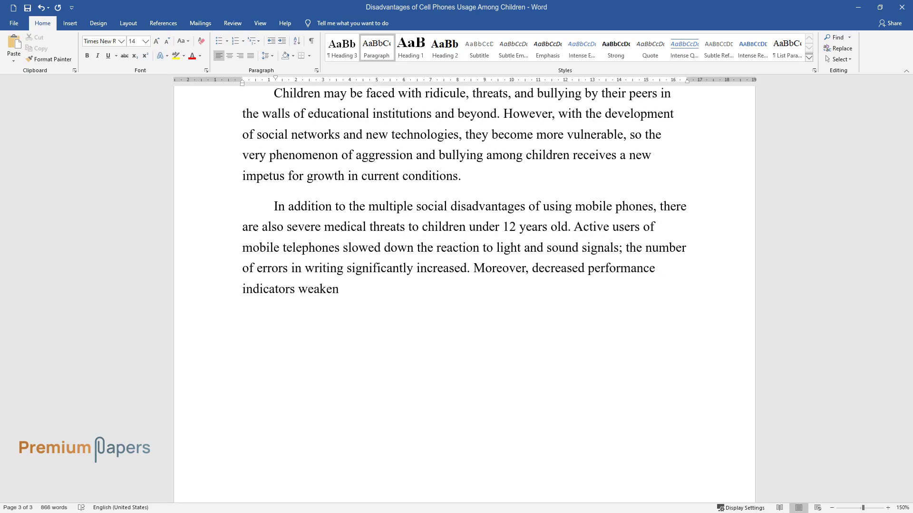
{"action": "type", "text": "ed attention and semantic memory. "}
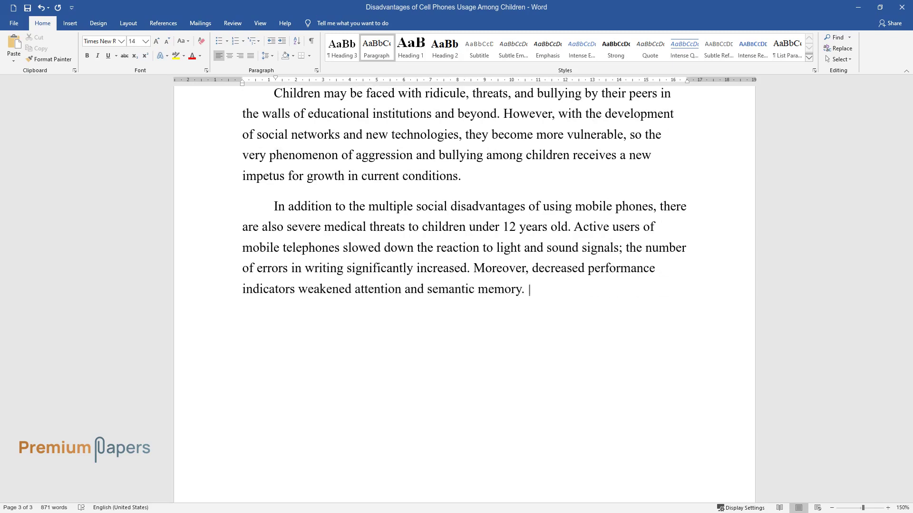
{"action": "type", "text": "Miller et al. state that \"the pote"}
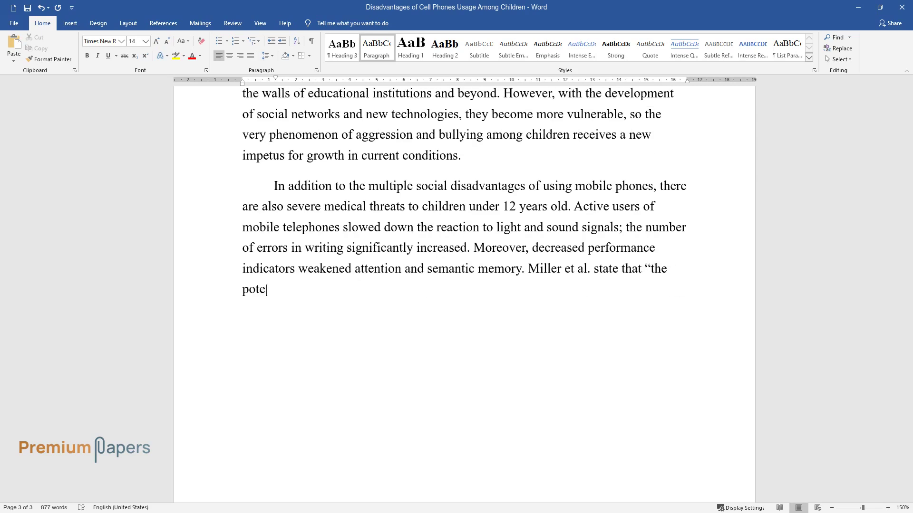
{"action": "type", "text": "ntial adverse effect of radiation"}
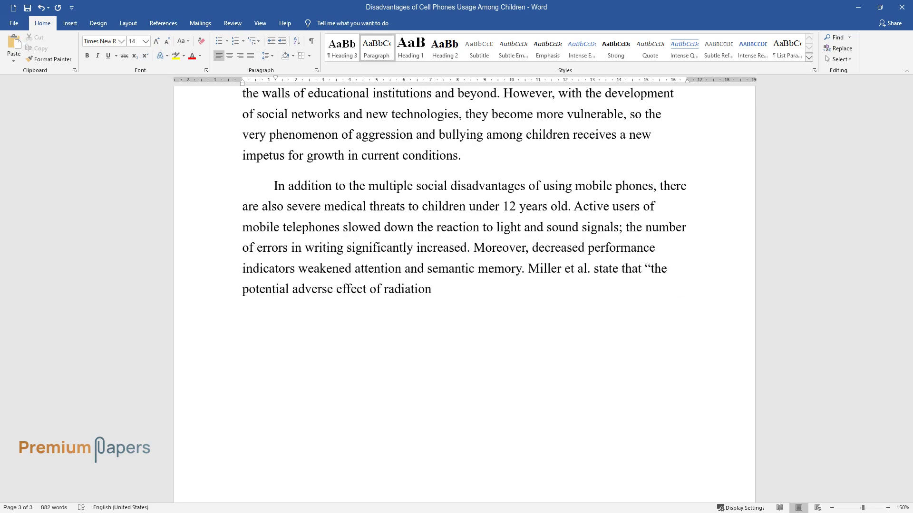
{"action": "type", "text": " brain dose on children's cognitive functions, including spa"}
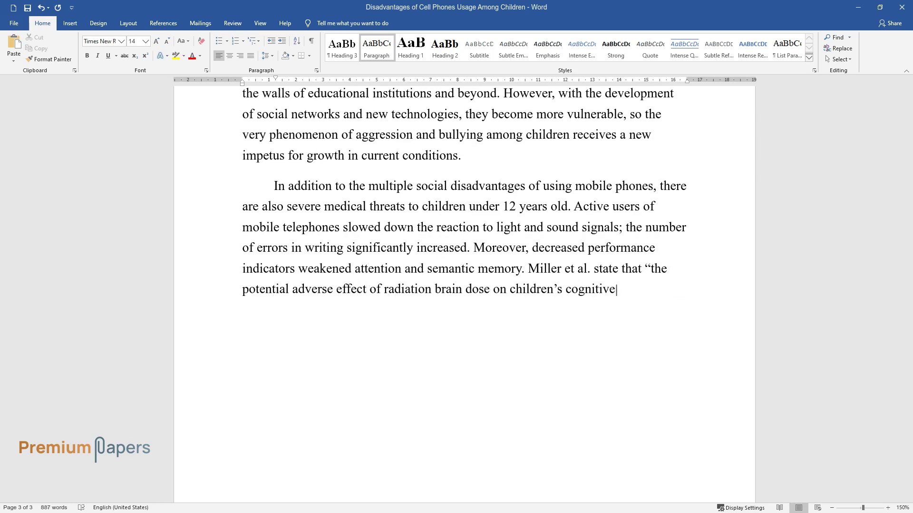
{"action": "type", "text": "tial memo"}
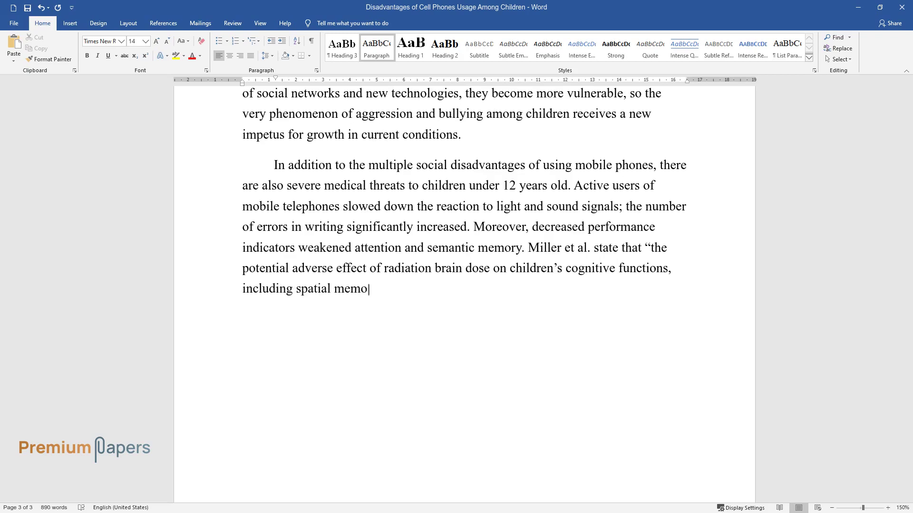
{"action": "type", "text": "ry that involves brain regions exp"}
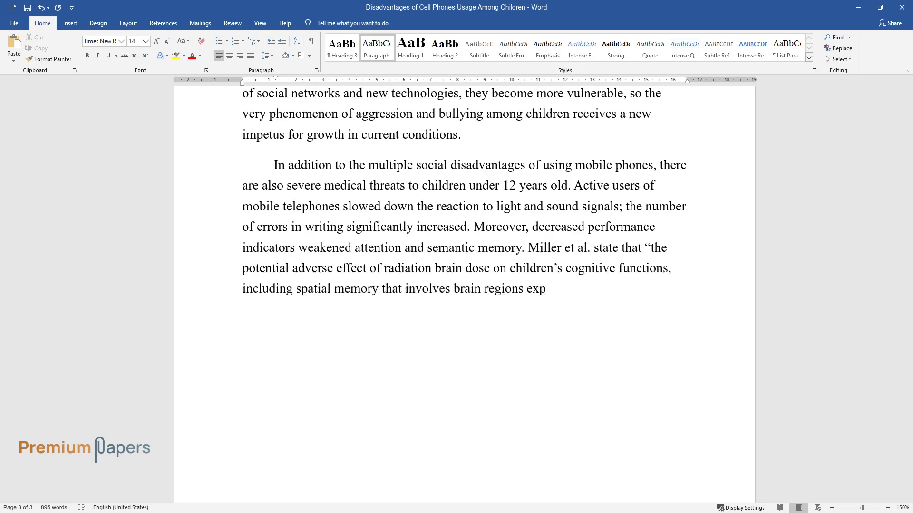
{"action": "type", "text": "osed during cell phone use.”"}
{"action": "key", "text": "Return"}
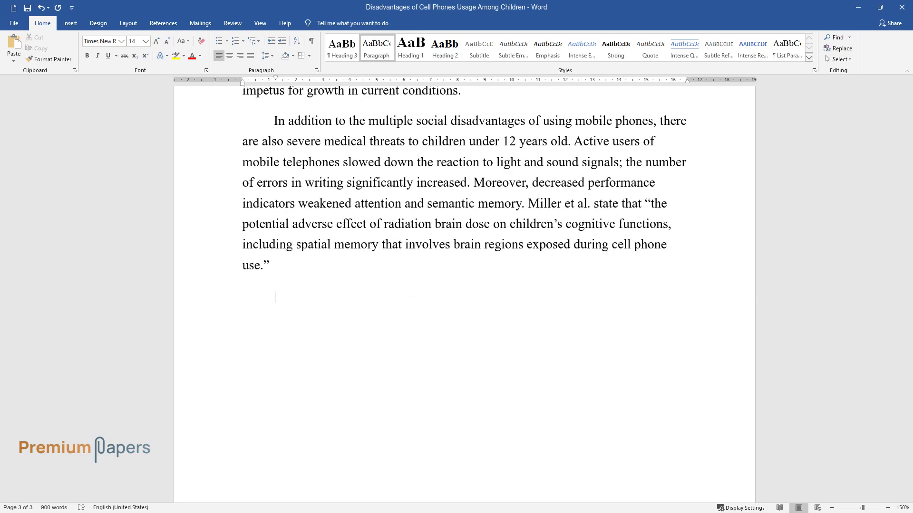
Step: Type the 'Researchers believe that…' radiation paragraph, ending 'still under development.', and start a new paragraph
{"action": "type", "text": "Researchers believe that"}
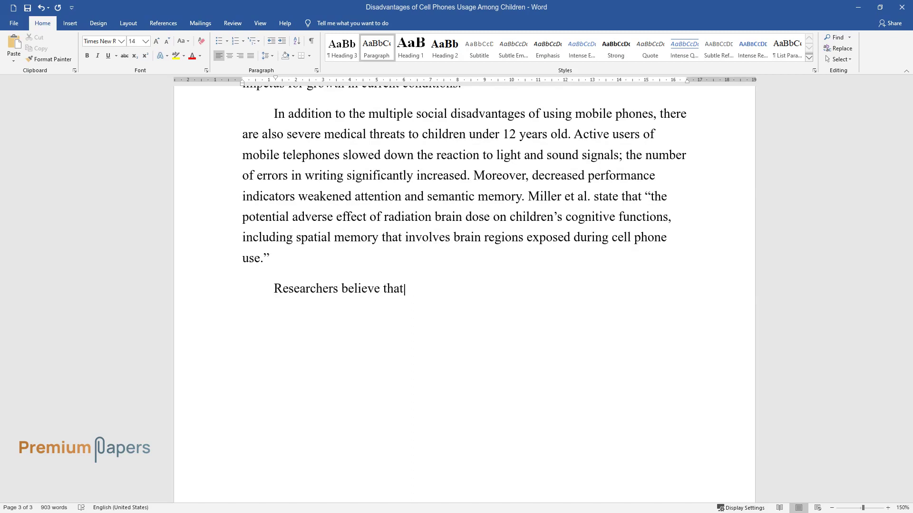
{"action": "type", "text": " changes in the psychophysiological "}
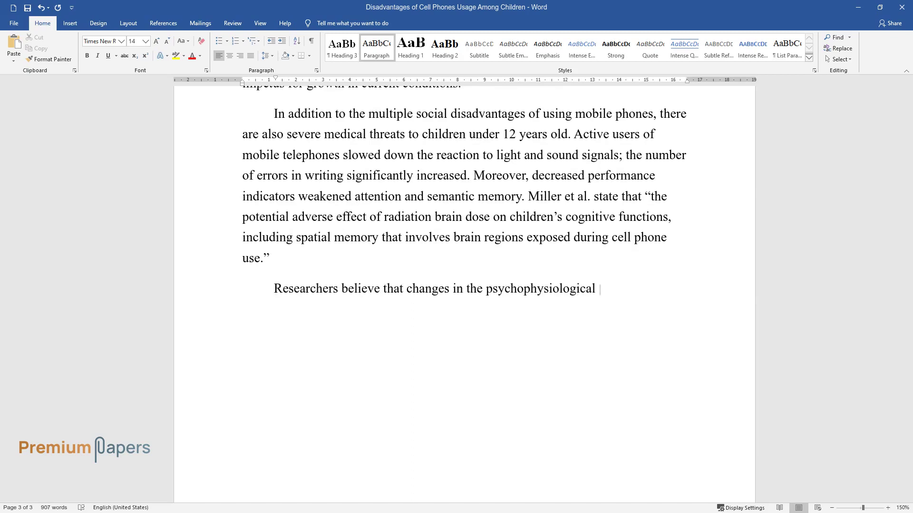
{"action": "type", "text": "parameters of children who use mobi"}
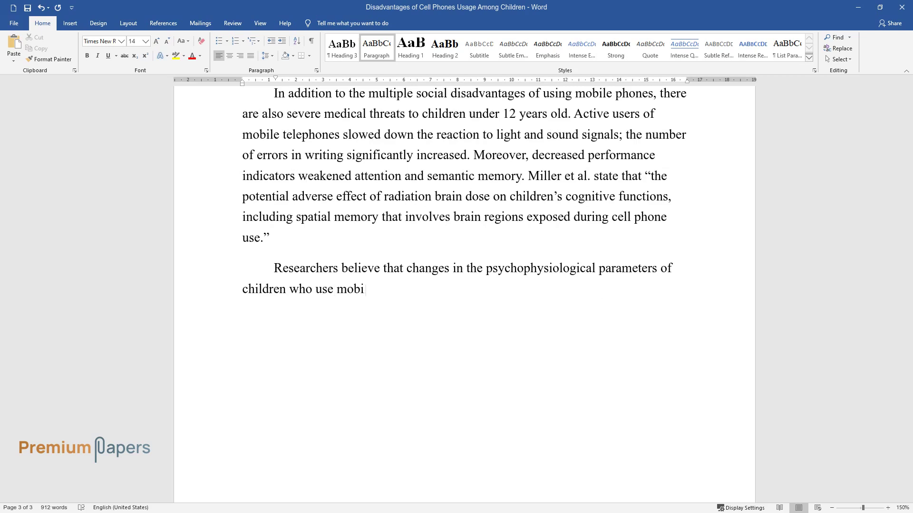
{"action": "type", "text": "le phones convincingly prove that th"}
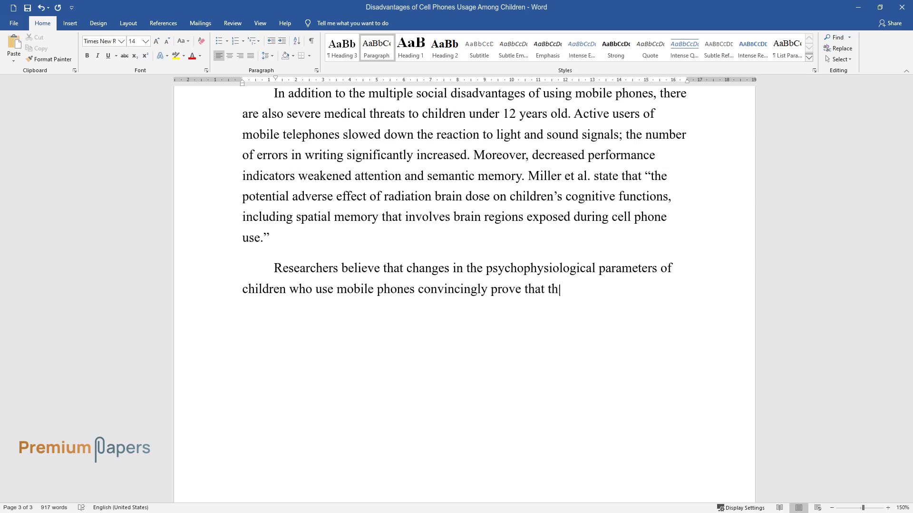
{"action": "type", "text": "e chronic effects of electromagnetic"}
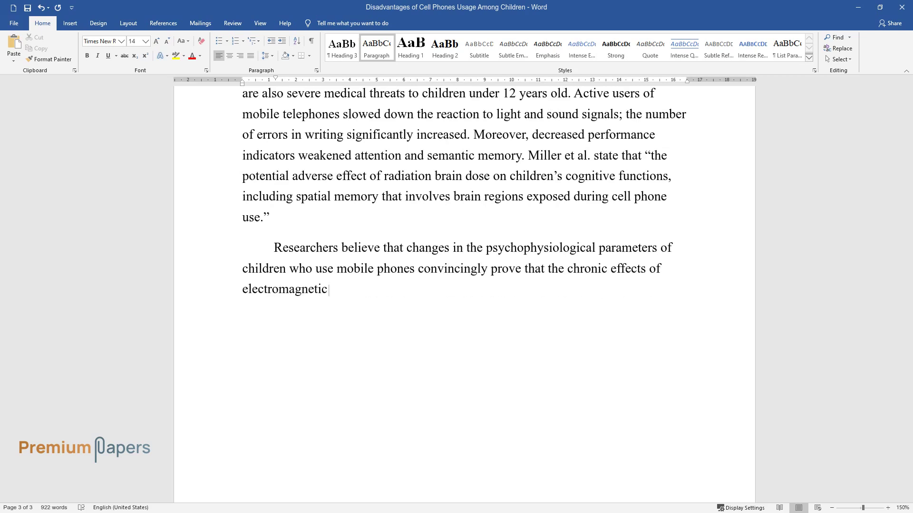
{"action": "type", "text": " radiation adversely affect the chi"}
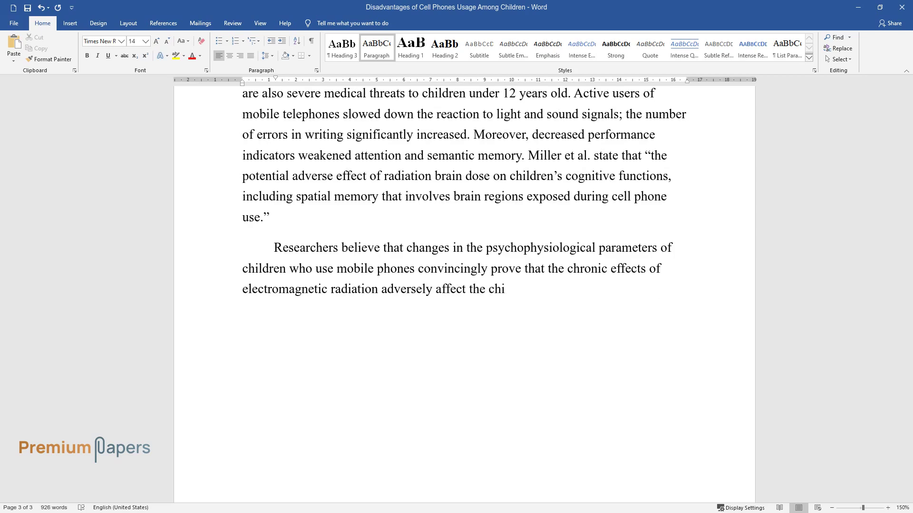
{"action": "type", "text": "ld. Children are at risk because their skull is thinne"}
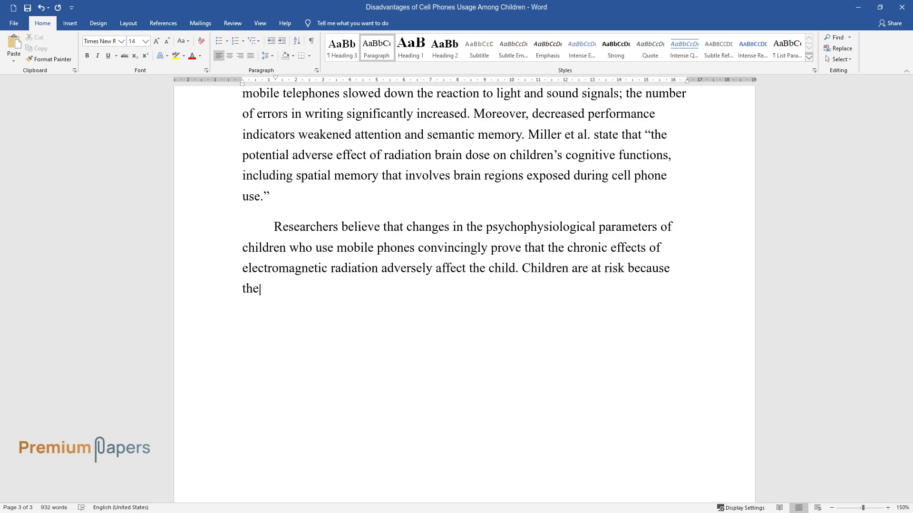
{"action": "type", "text": "r than that of adu"}
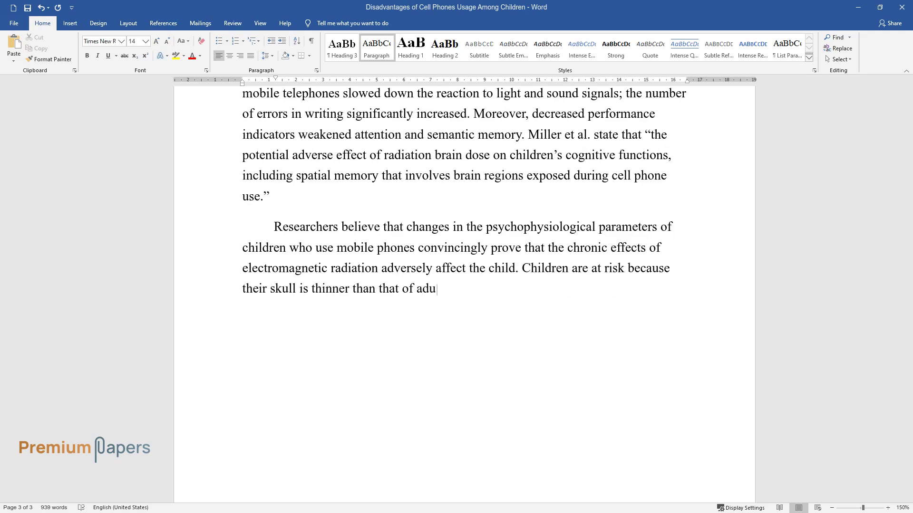
{"action": "type", "text": "lts, they have less brain mass, and"}
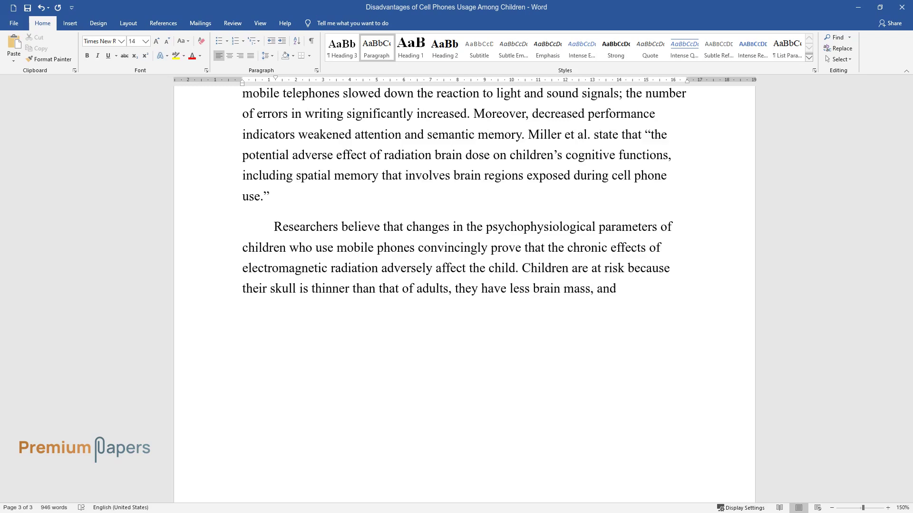
{"action": "type", "text": " because of this, more vital structu"}
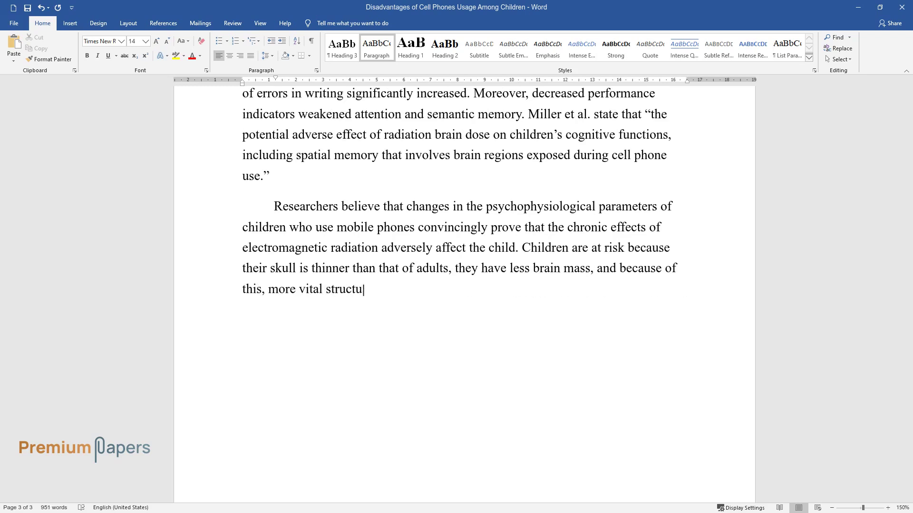
{"action": "type", "text": "res can be exposed to gadget radiati"}
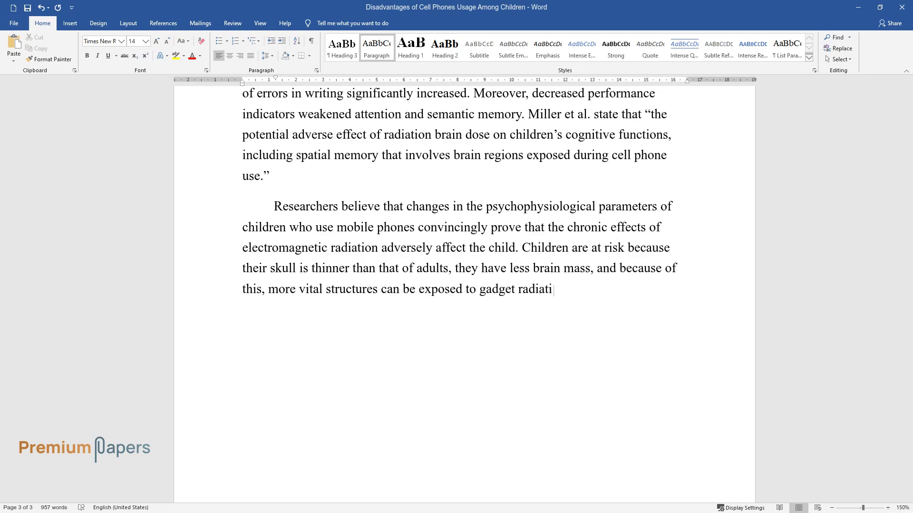
{"action": "type", "text": "on. Therefore, teachers should allow"}
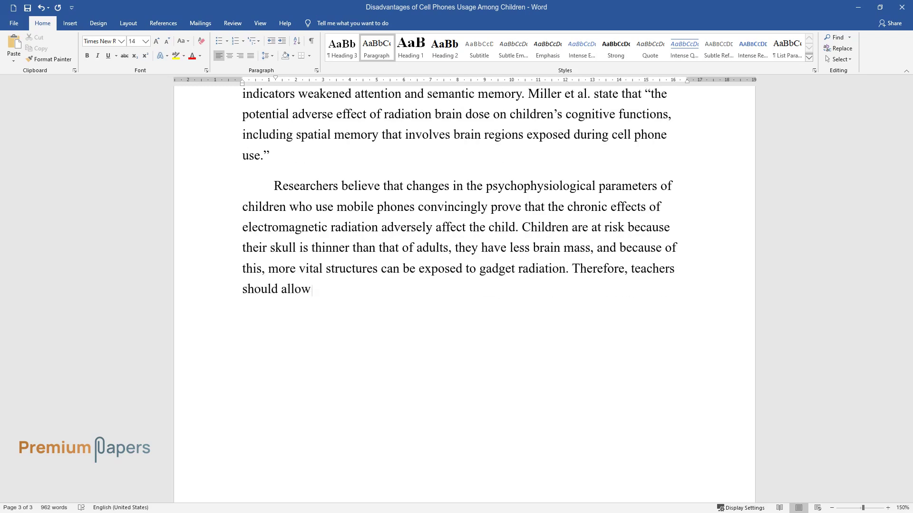
{"action": "type", "text": " children under the age of sixteen "}
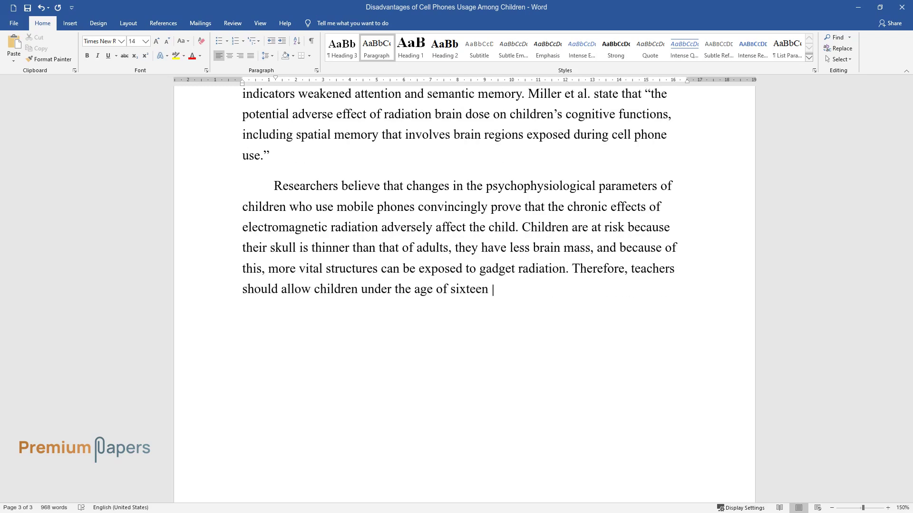
{"action": "type", "text": "to use mobile communications only fo"}
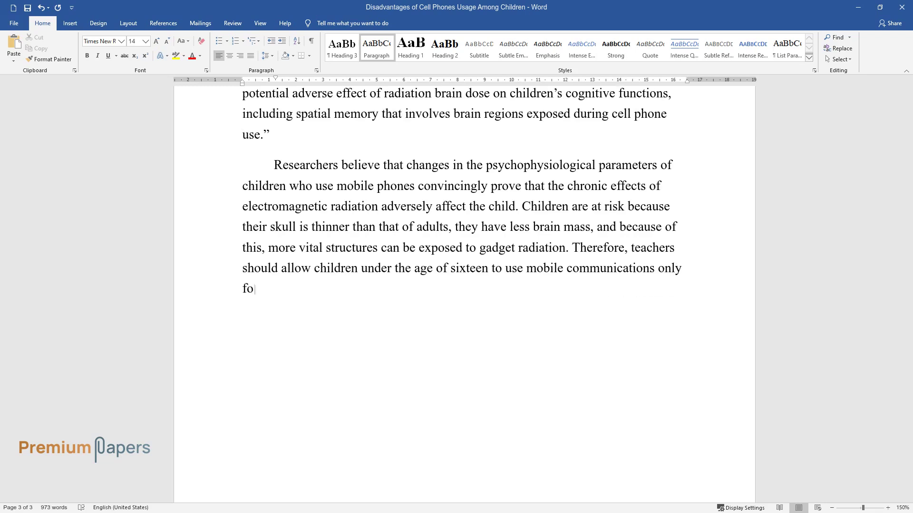
{"action": "type", "text": "r critical and urgent calls since th"}
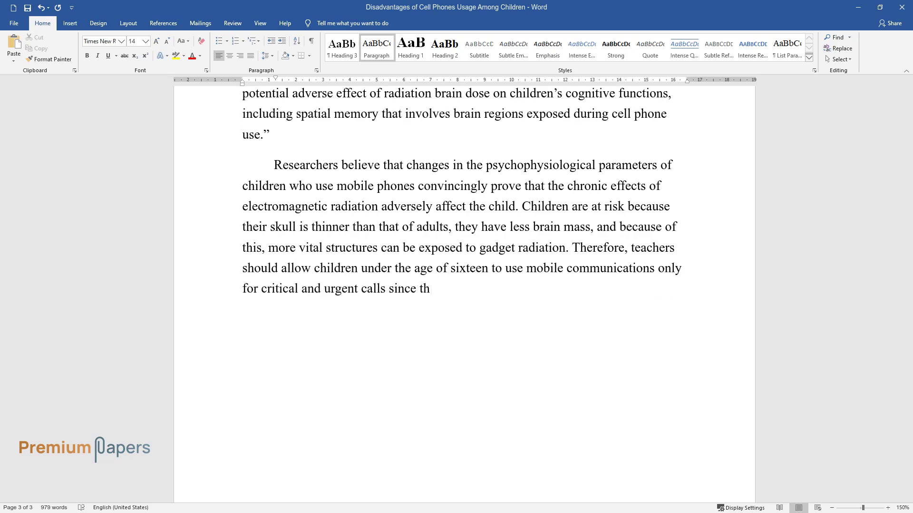
{"action": "type", "text": "eir nervous system is still under development."}
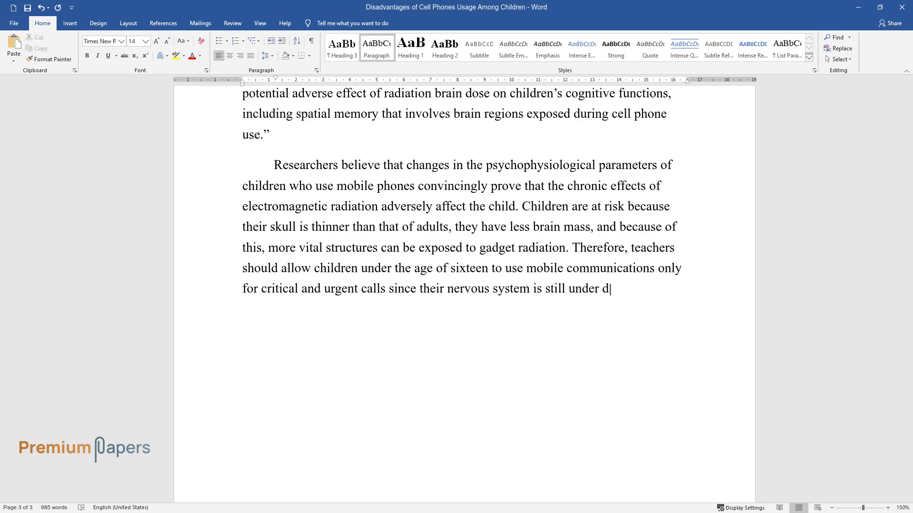
{"action": "key", "text": "Return"}
Step: Type the 'Perhaps, such a restriction…' paragraph through 'live communication,' then begin 'Class leaders, for their part…'
{"action": "type", "text": "Per"}
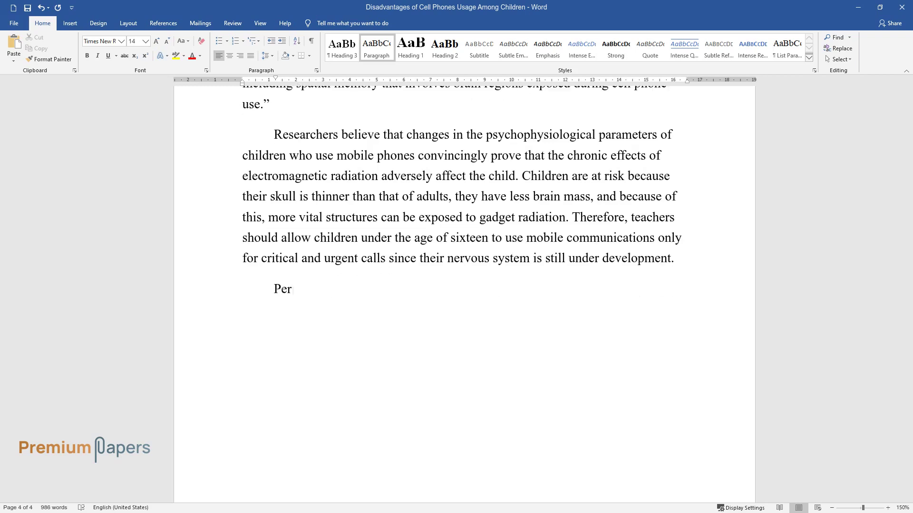
{"action": "type", "text": "haps, such a restriction and banning"}
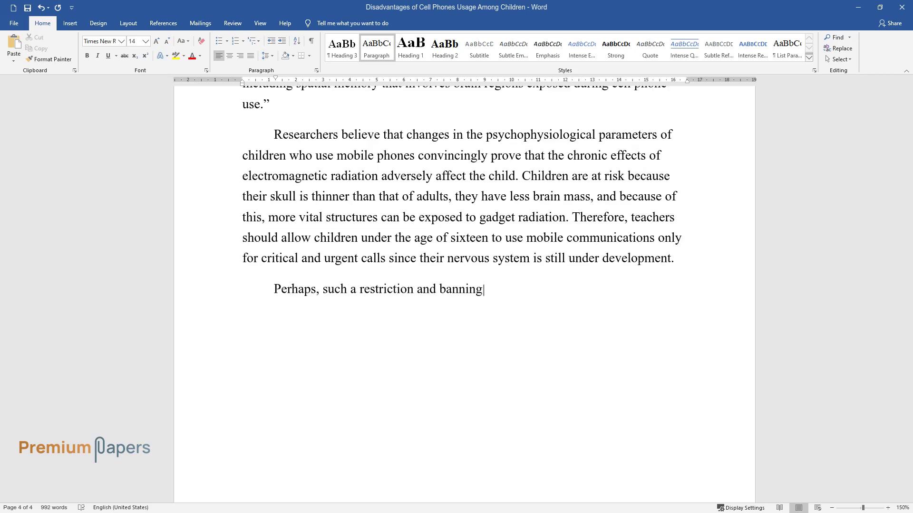
{"action": "type", "text": " for youngsters seems entirely rati"}
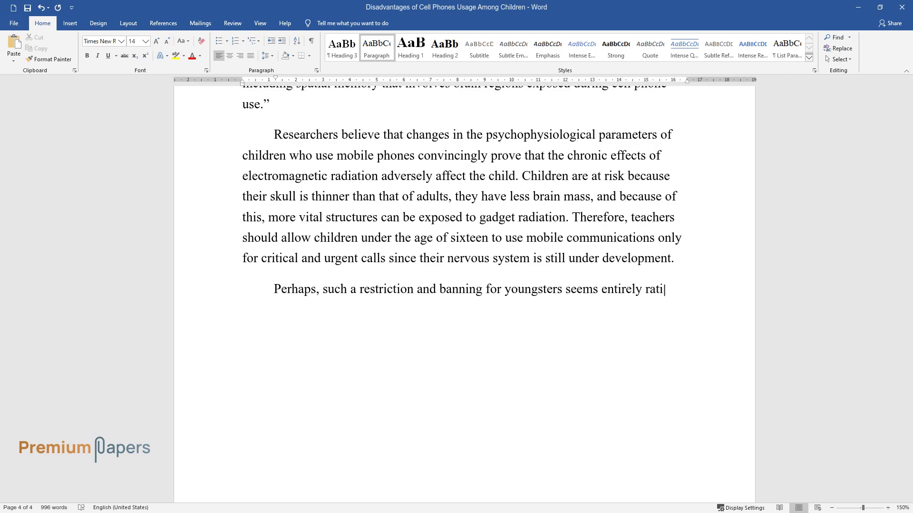
{"action": "type", "text": "onal. Suppose all these assumptions"}
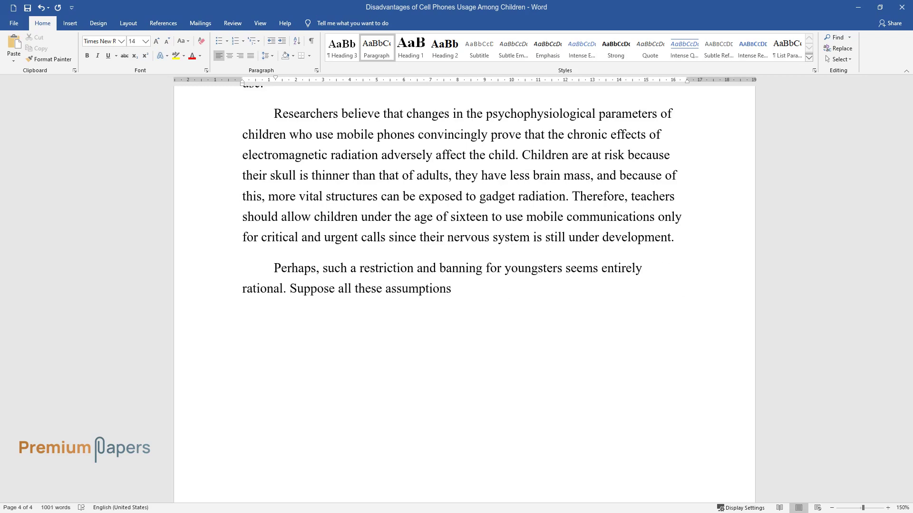
{"action": "type", "text": " that cell phones can cause benign "}
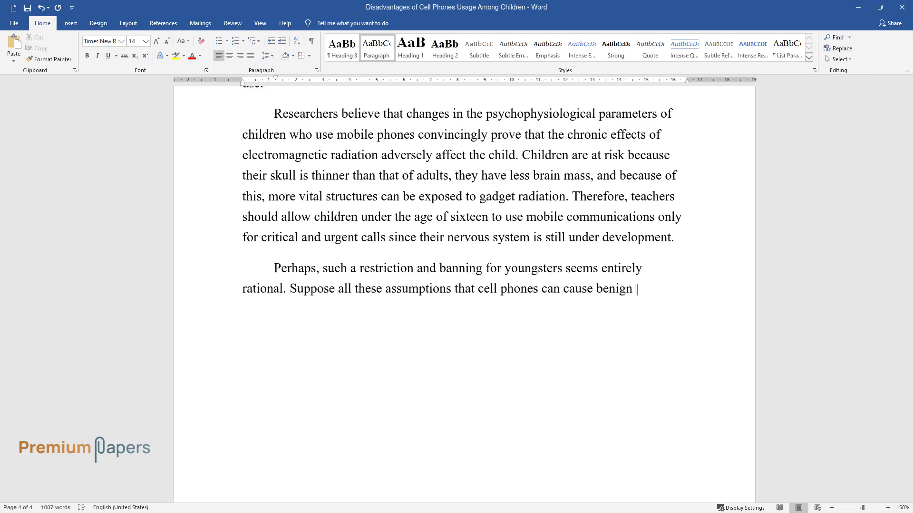
{"action": "type", "text": "tumors, and cognitive impairment wo"}
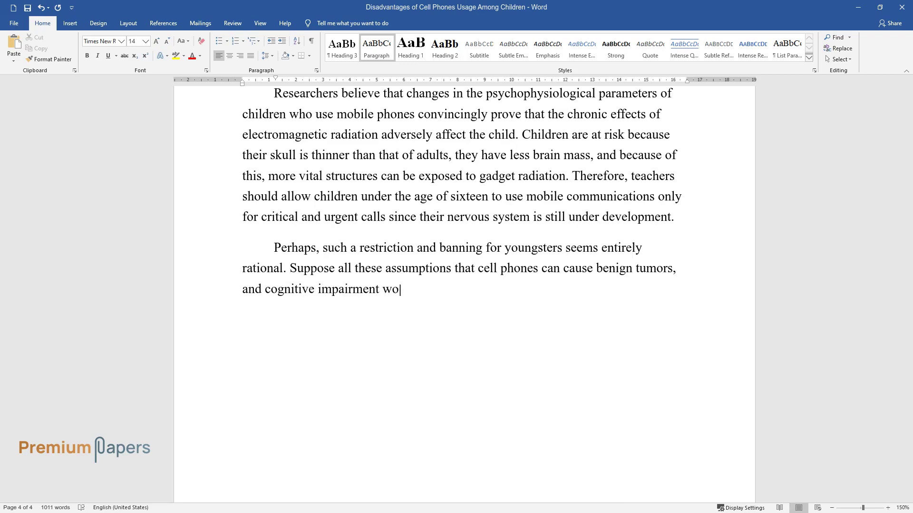
{"action": "type", "text": "uld receive a significant rebuttal."}
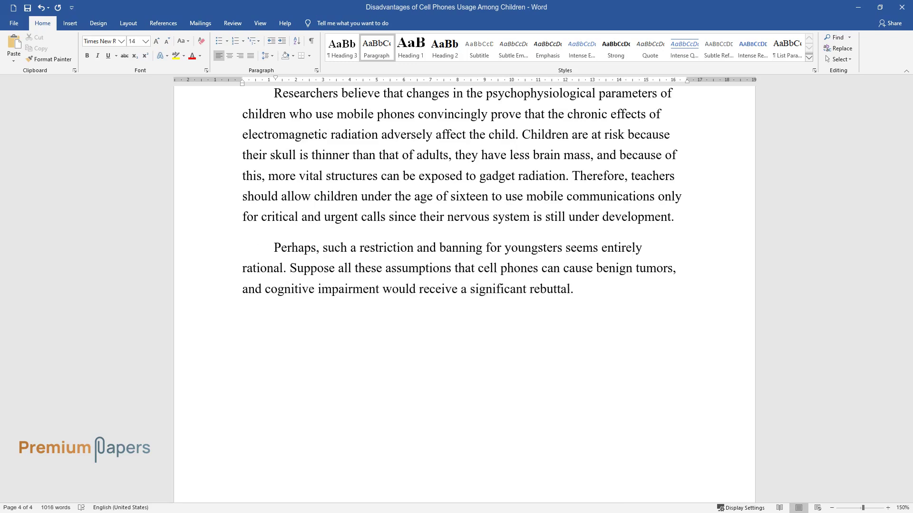
{"action": "type", "text": " Even then, it would hardly be wort"}
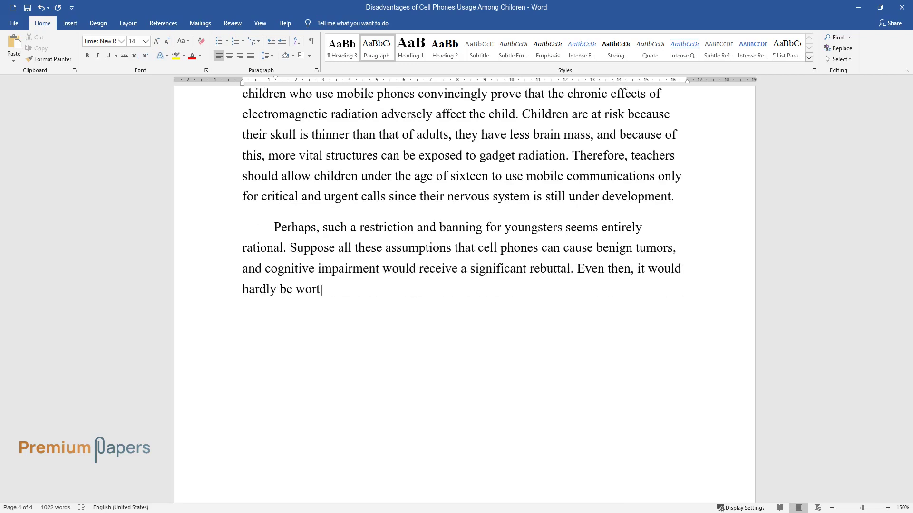
{"action": "type", "text": "ccustom a child to an expe"}
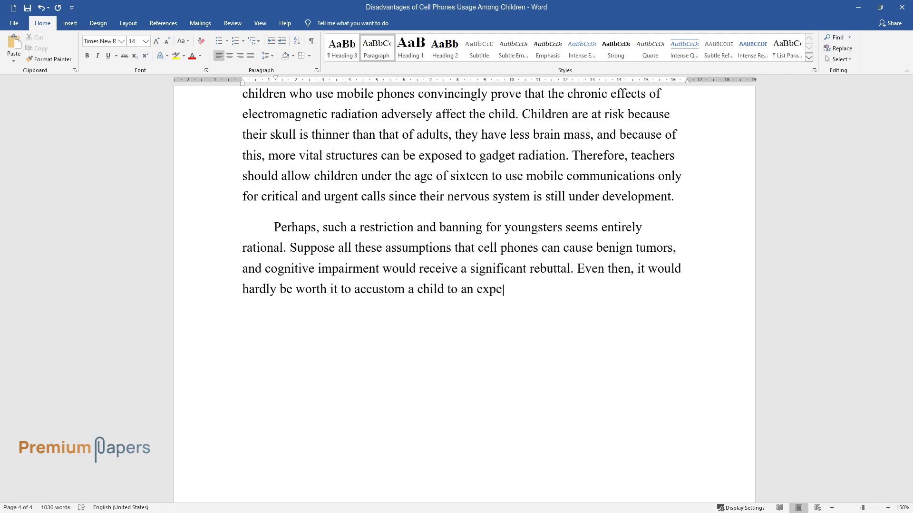
{"action": "type", "text": "nsive toy that can absorb a large s"}
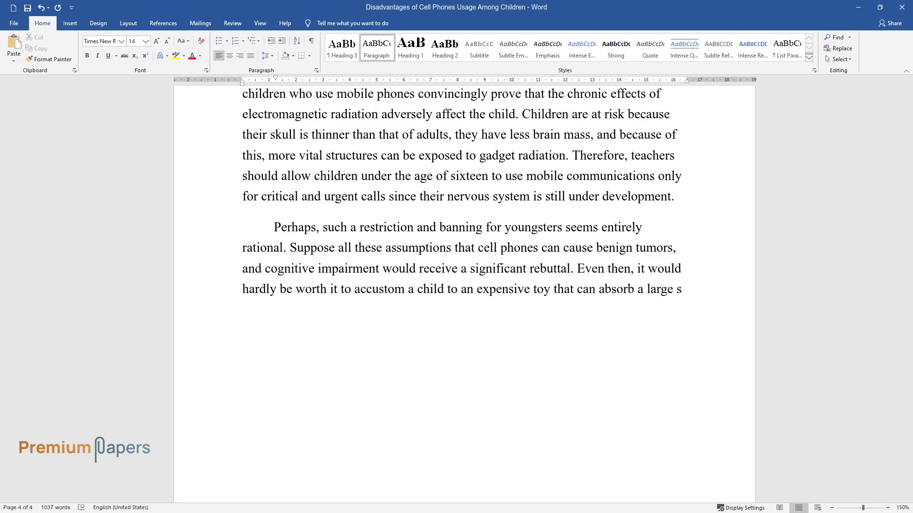
{"action": "type", "text": "hare of his attention, because thes"}
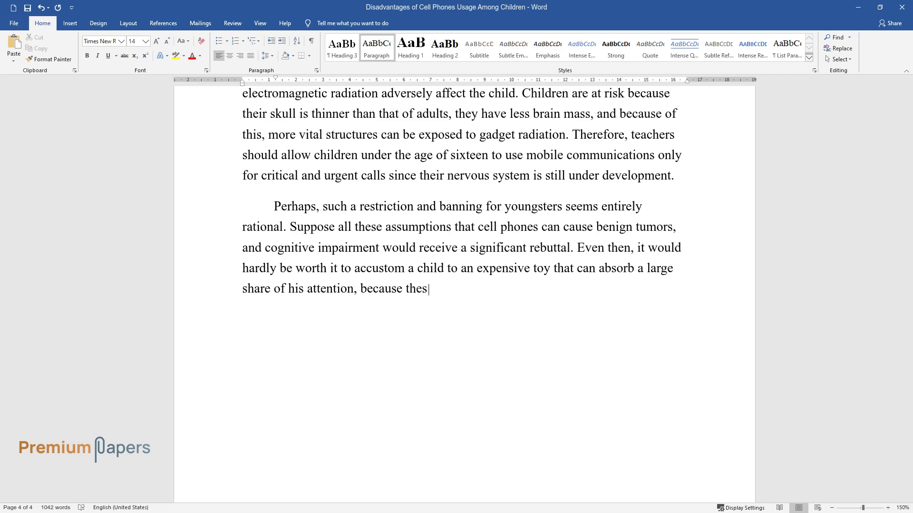
{"action": "type", "text": "e minutes and hours would be much m"}
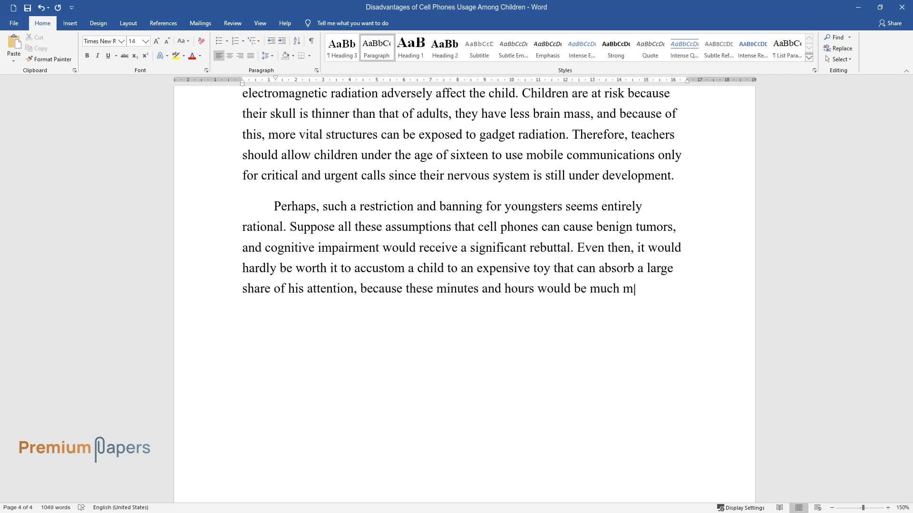
{"action": "type", "text": "ore useful to spend on development "}
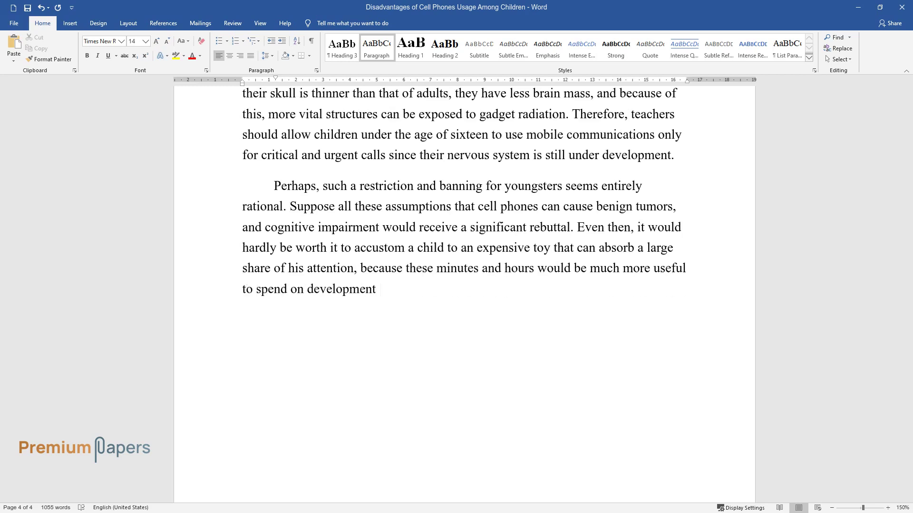
{"action": "type", "text": "or live communication."}
{"action": "key", "text": "Return"}
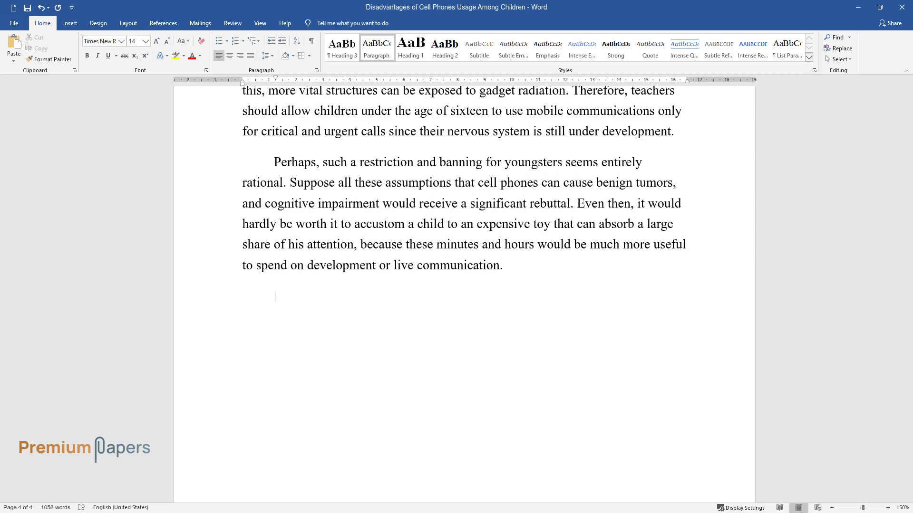
{"action": "type", "text": "Class leaders, for their par"}
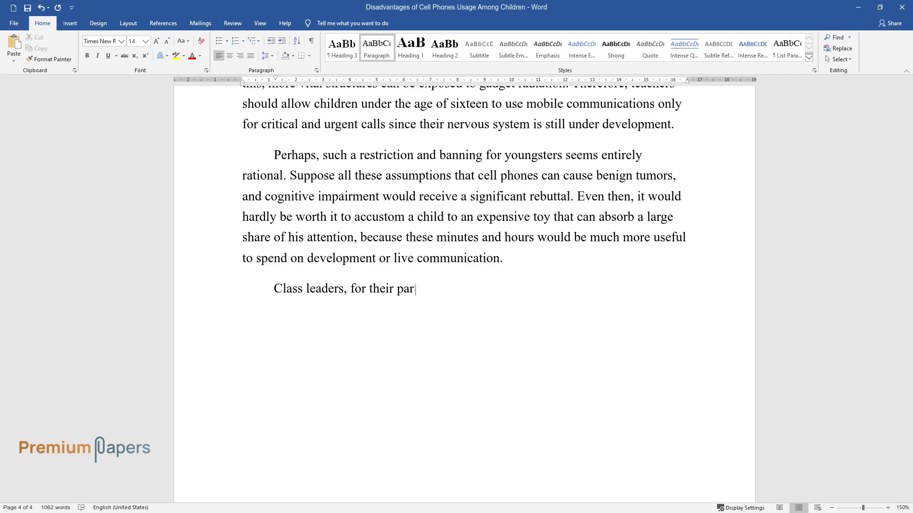
{"action": "type", "text": "t, can also have a positive influen"}
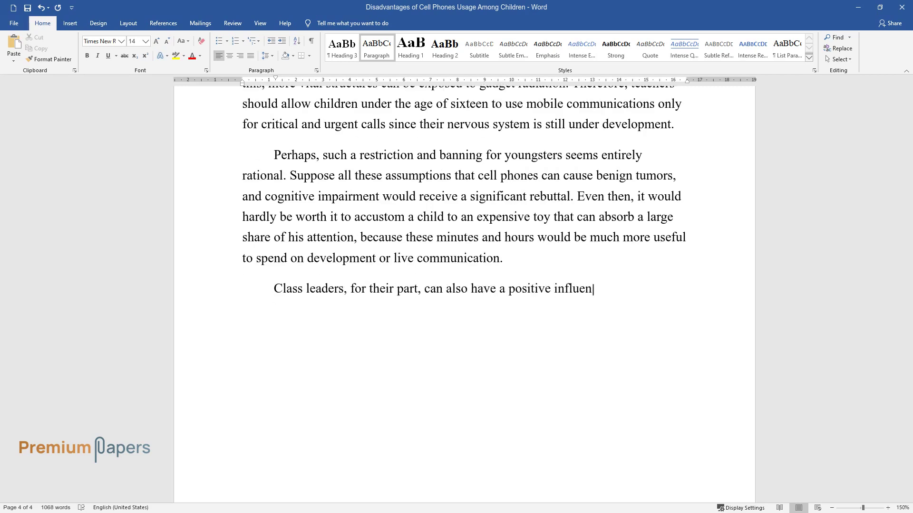
{"action": "type", "text": "ce on the situation. For example, it"}
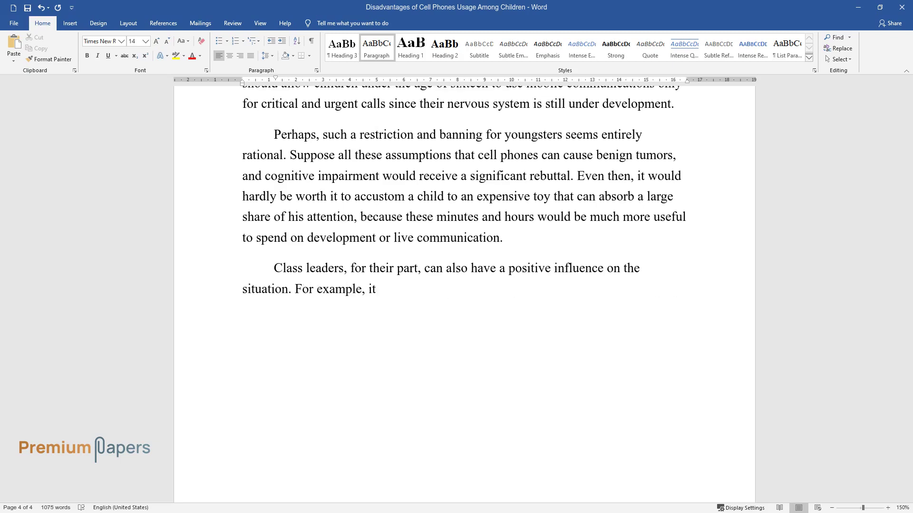
{"action": "type", "text": " is in their power to inform the pa"}
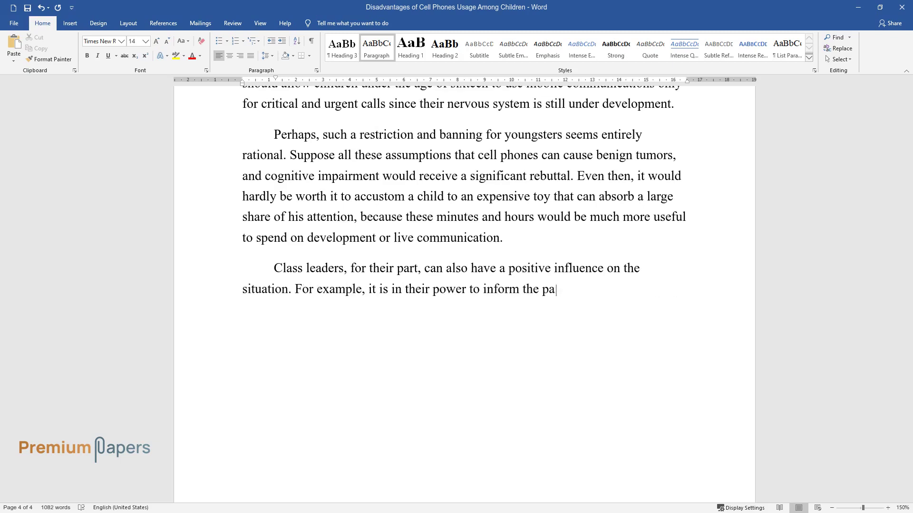
{"action": "type", "text": "rents of the child that he pays too"}
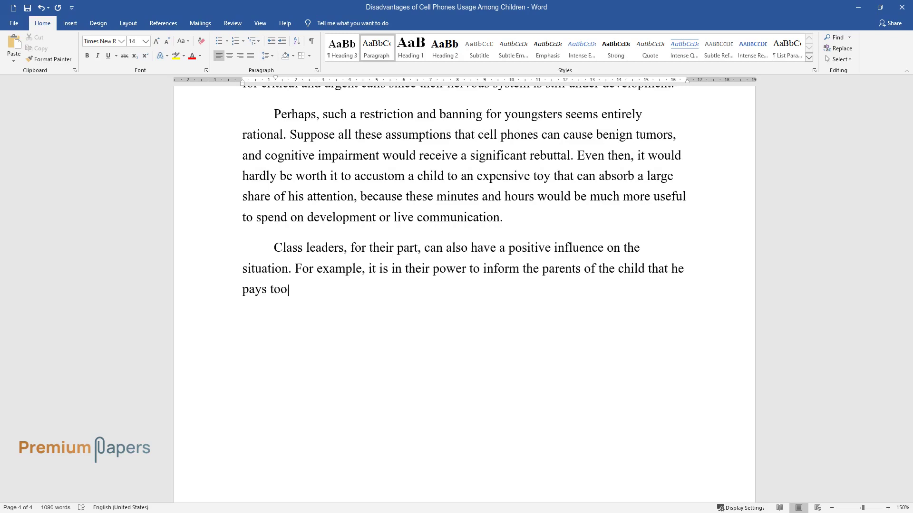
{"action": "type", "text": " much attention to his gadget. Alte"}
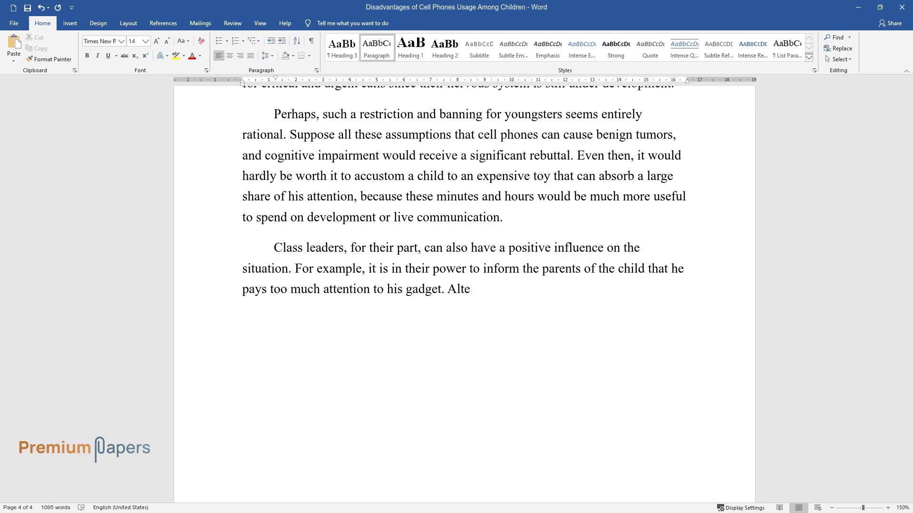
{"action": "type", "text": "rnatively, hold an educational conv"}
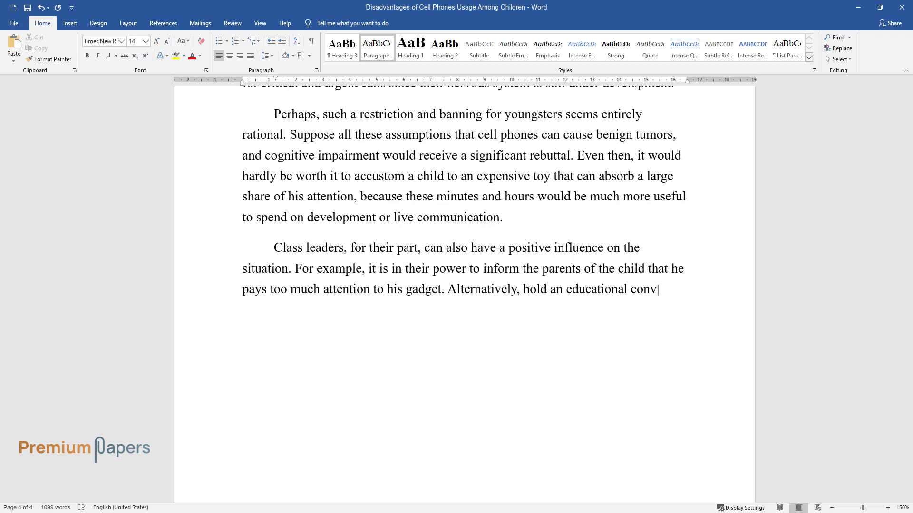
{"action": "type", "text": "ersation with students about the da"}
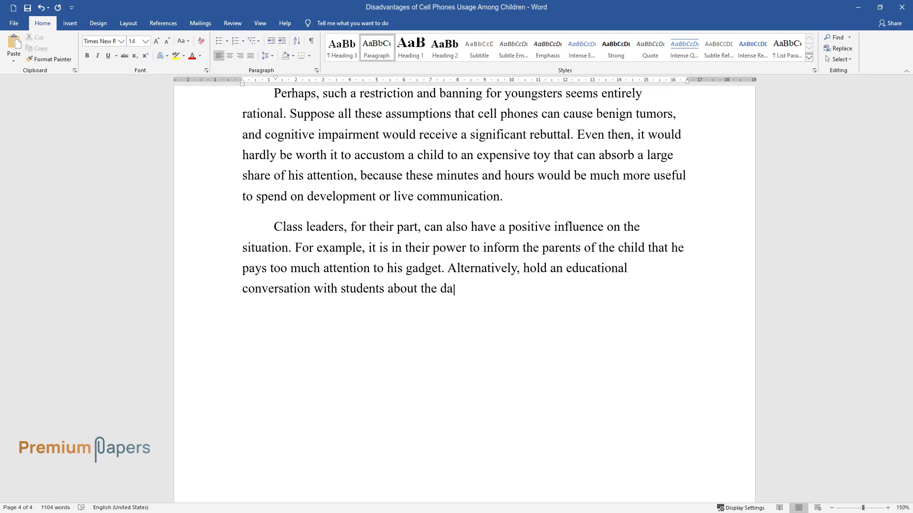
{"action": "type", "text": "ngers and benefits of mobile phones"}
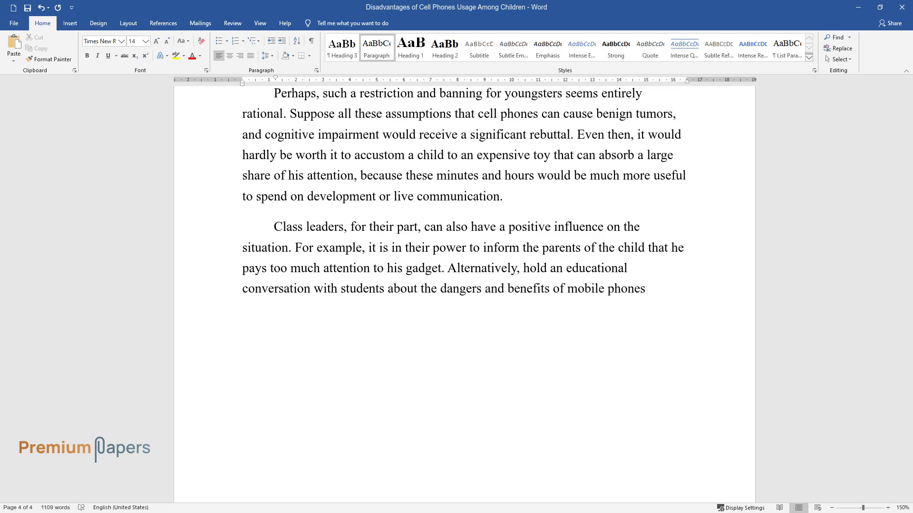
{"action": "type", "text": ", about the cultur"}
{"action": "type", "text": "e of the behavior"}
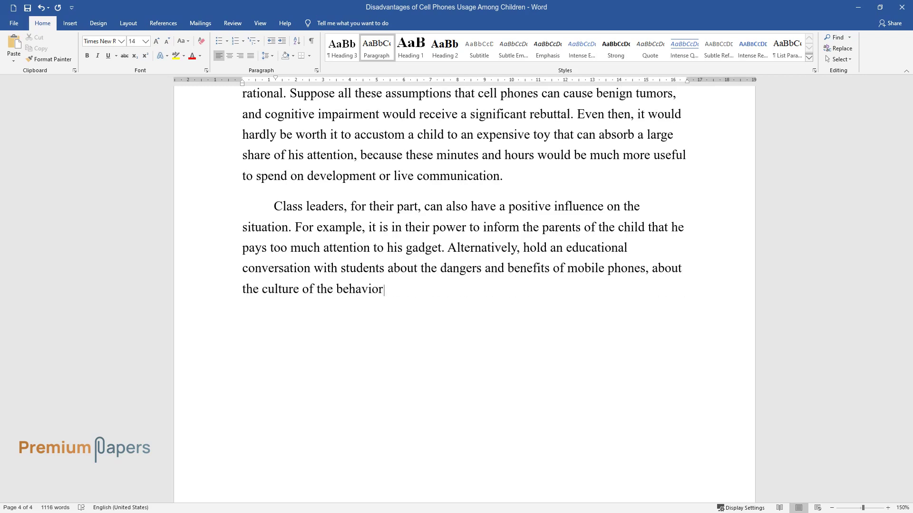
{"action": "type", "text": " of their owners in society and, in"}
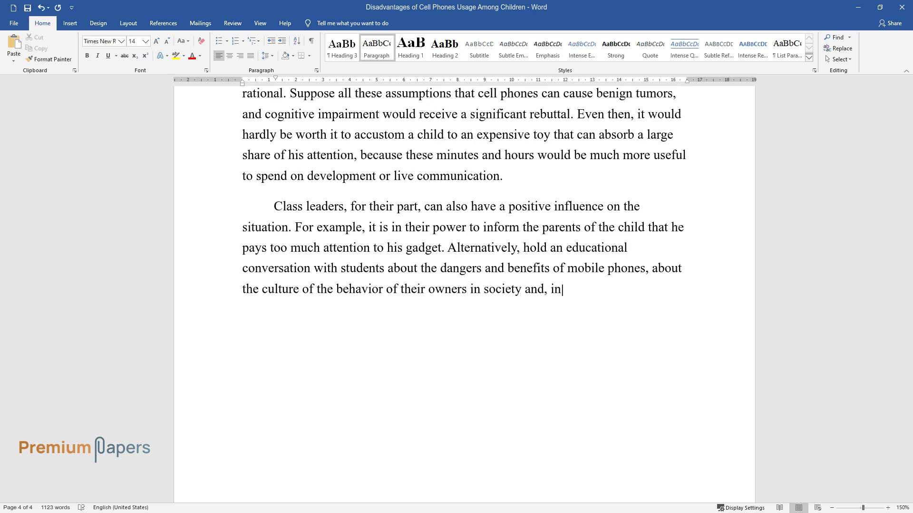
{"action": "type", "text": " particular, within the walls of th"}
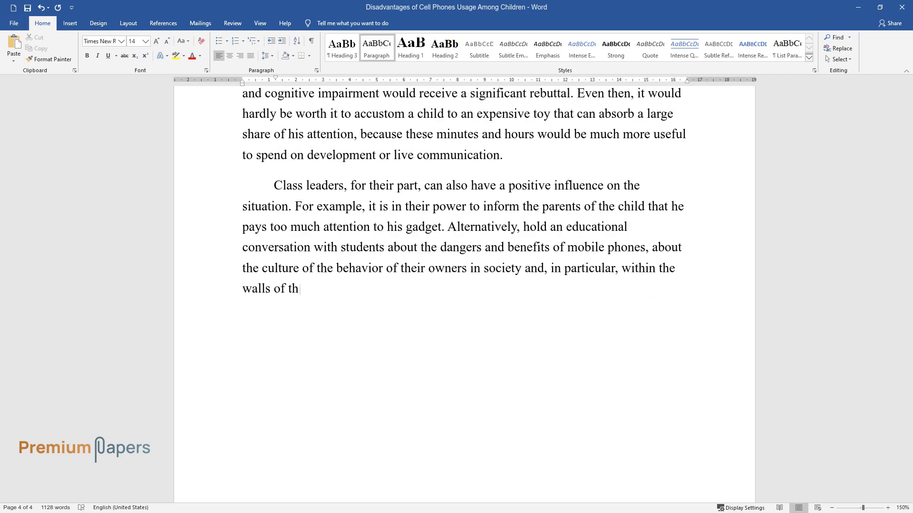
{"action": "type", "text": "e school. Nevertheless, these approa"}
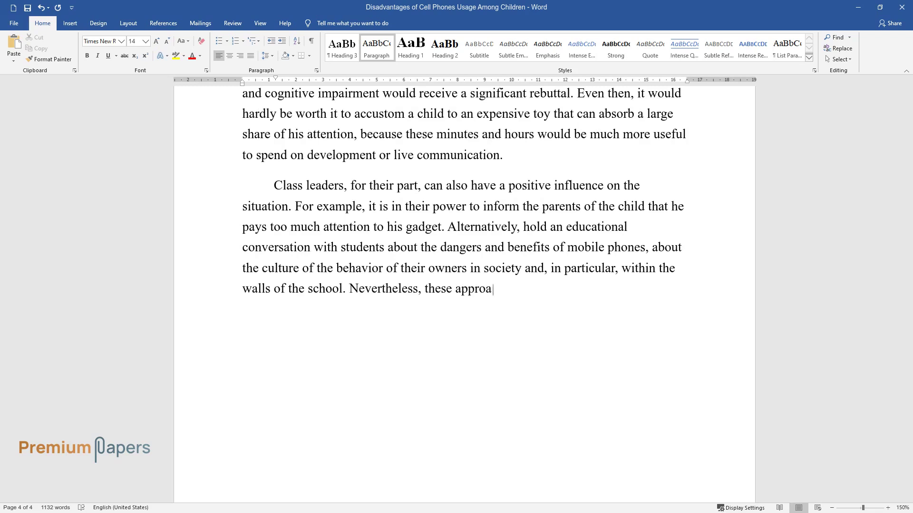
{"action": "type", "text": "ches may be ineffective since pupil"}
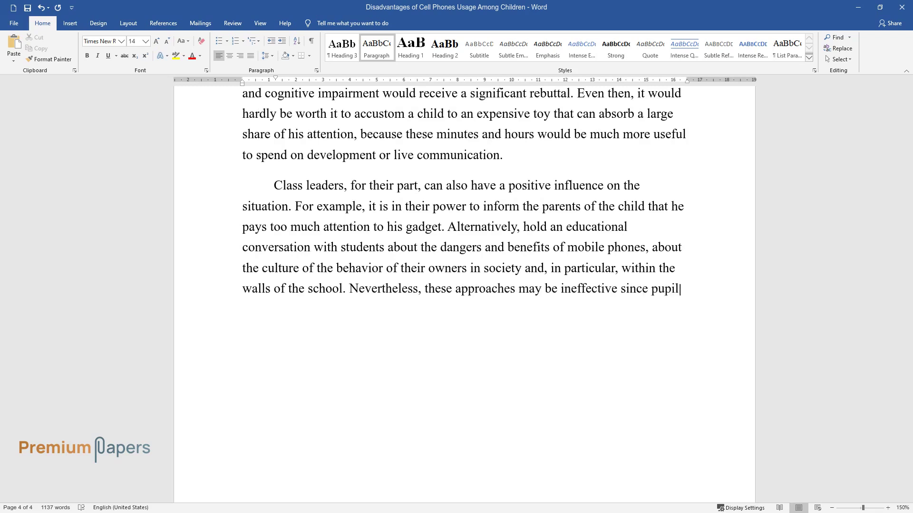
{"action": "type", "text": "s are already addicted to their tec"}
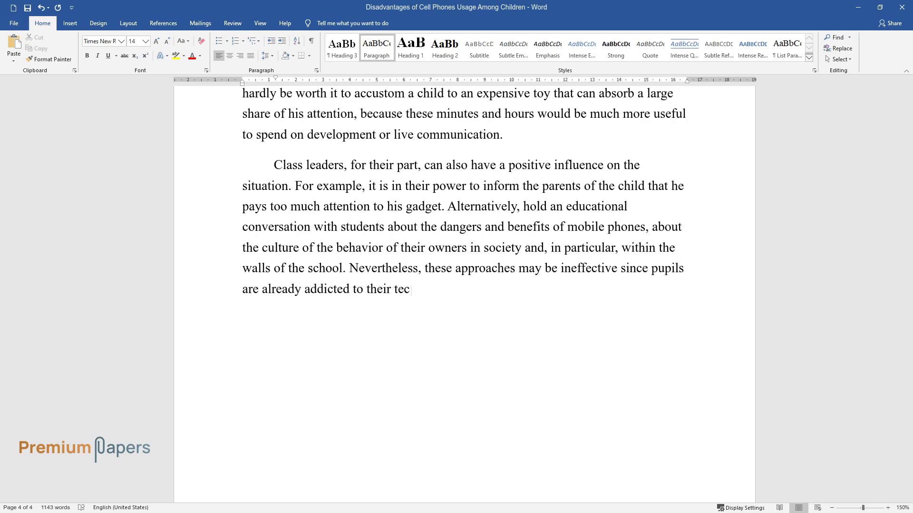
{"action": "type", "text": "hnologies. Therefore, the prohibiti"}
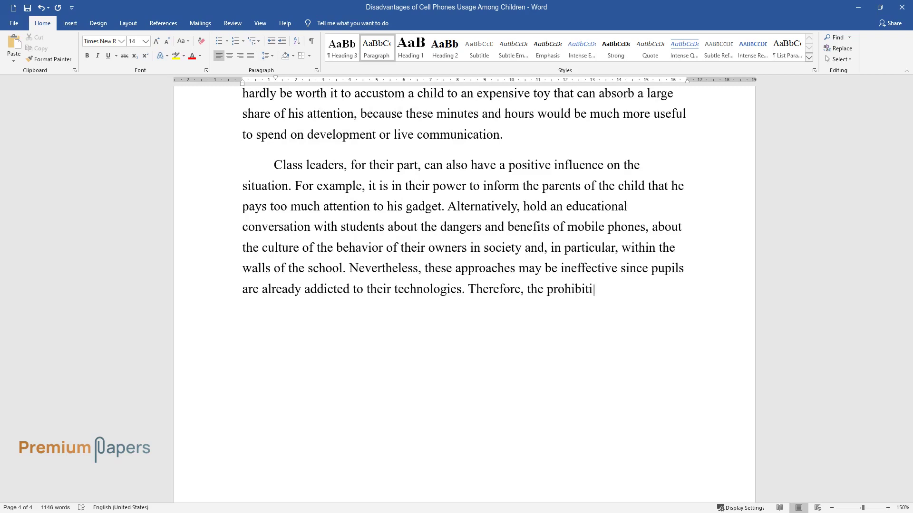
{"action": "type", "text": "on of cell phones in elementary schools wil"}
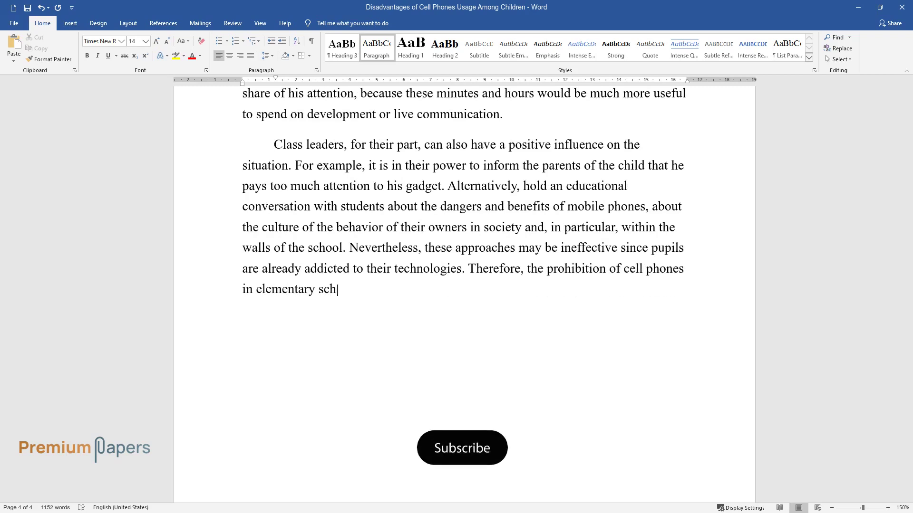
{"action": "type", "text": "l have a positive force on "}
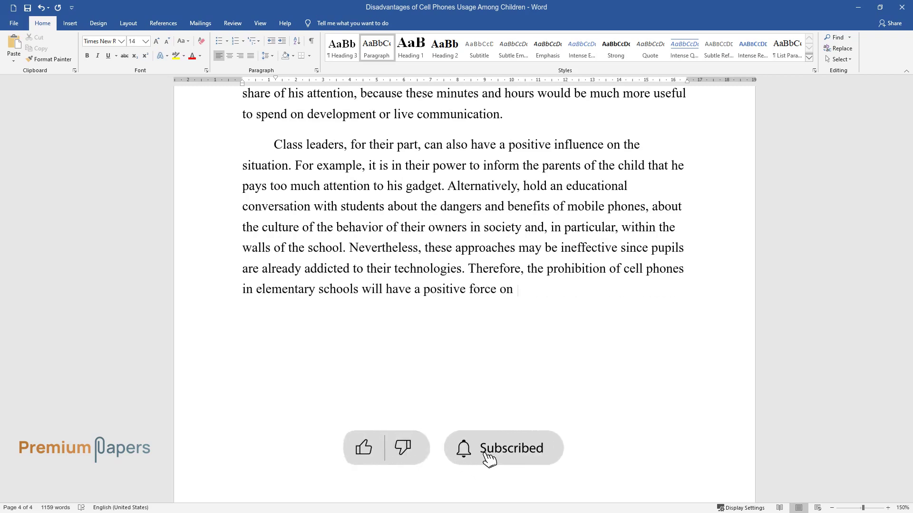
{"action": "type", "text": "children's psychological and physical devel"}
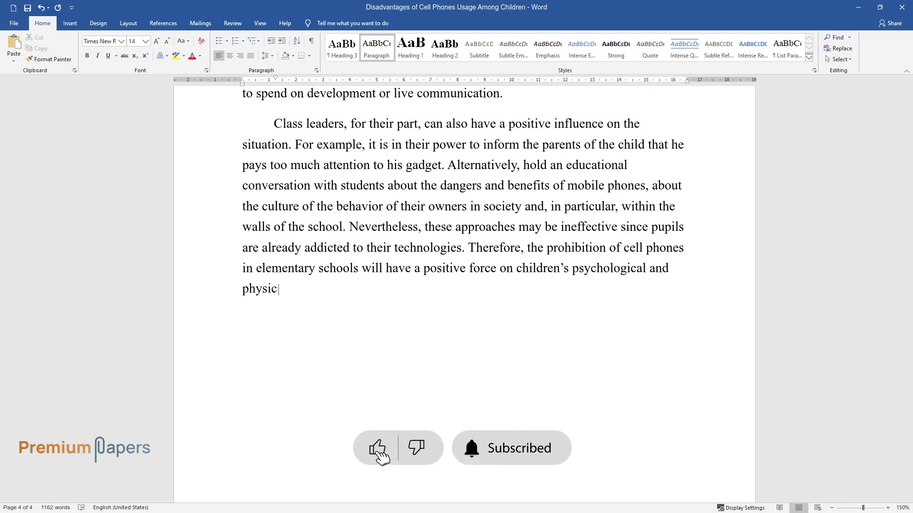
{"action": "type", "text": "opment and affect the quali"}
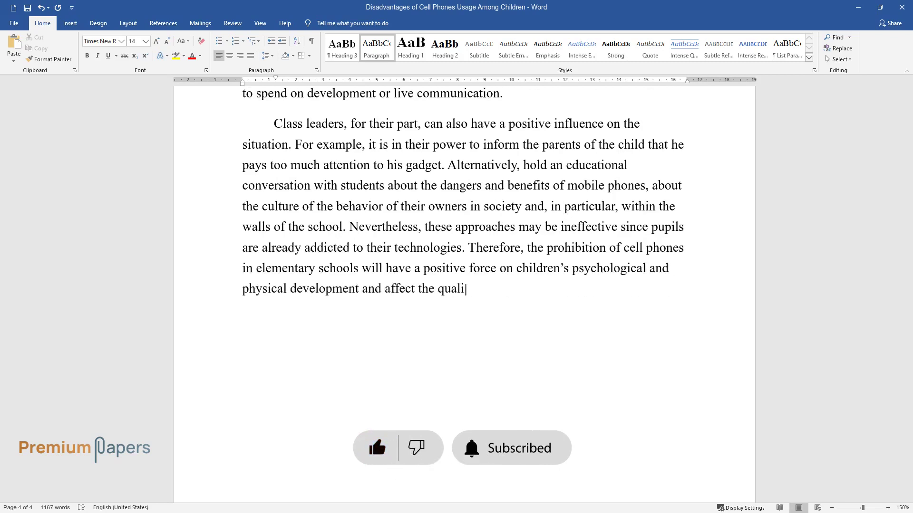
{"action": "type", "text": "ty of emerging social connections."}
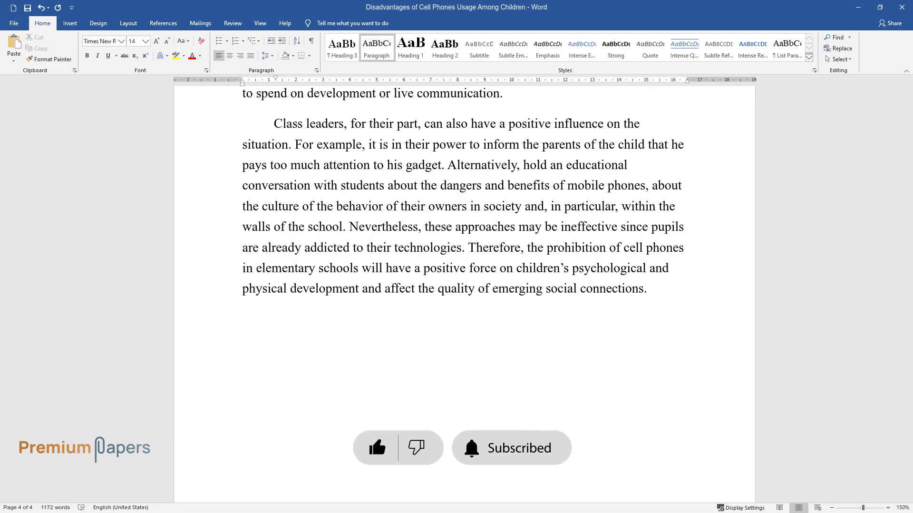